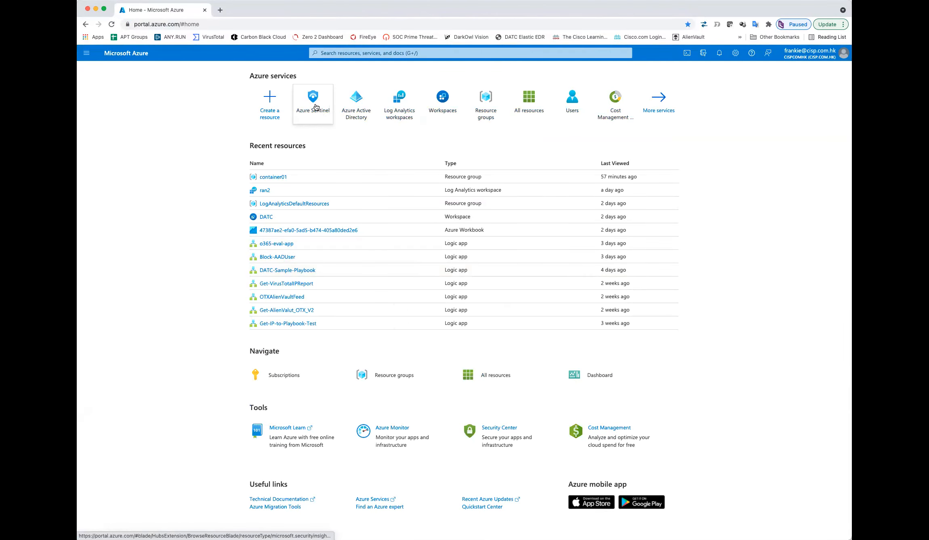
# Step: Open the ran2 workspace in Azure Sentinel and collapse the workspace list beside it
pyautogui.click(316, 104)
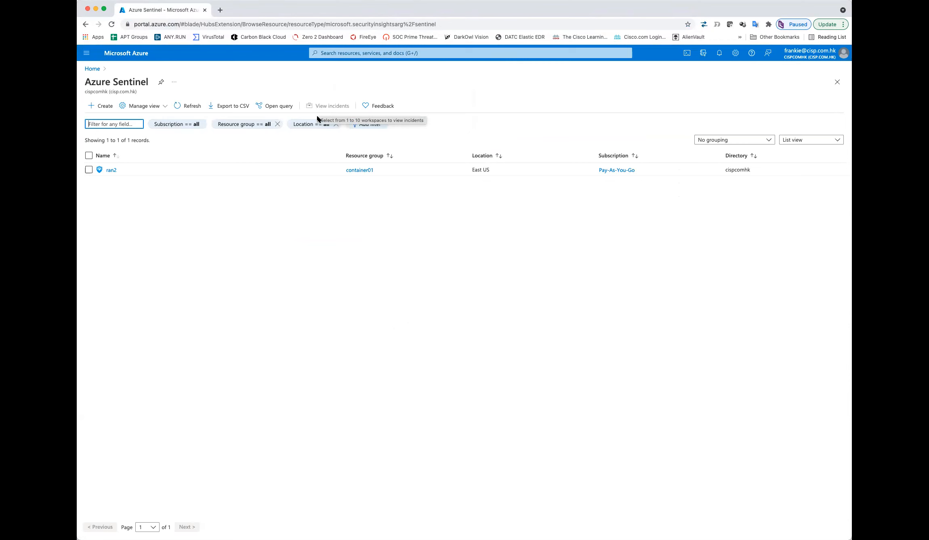
pyautogui.click(108, 170)
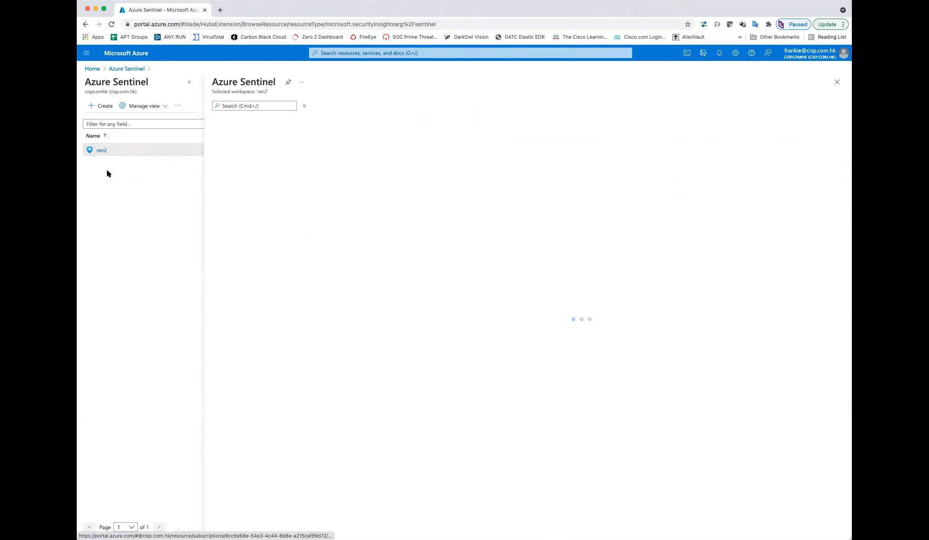
pyautogui.click(189, 85)
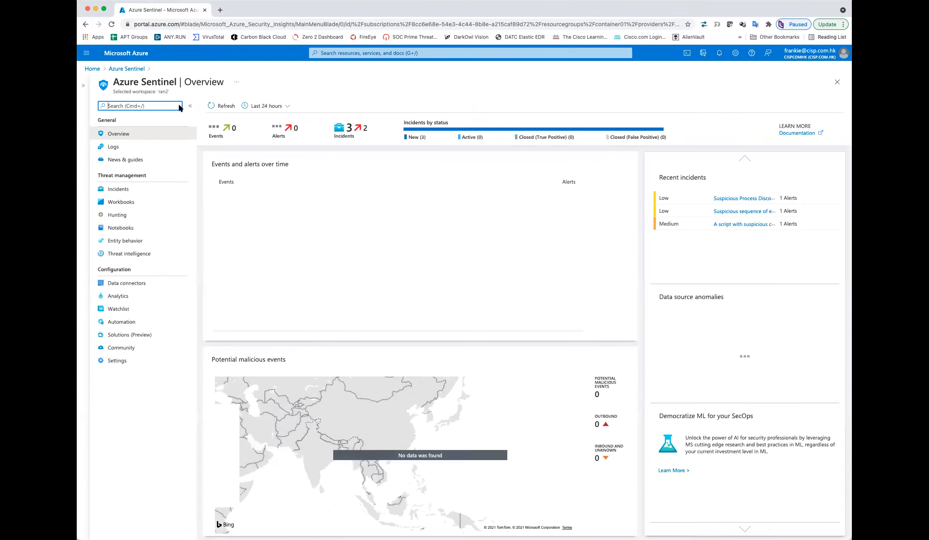
# Step: Search the saved workbooks for "SOC" and open the saved SOC Process Framework workbook
pyautogui.click(130, 201)
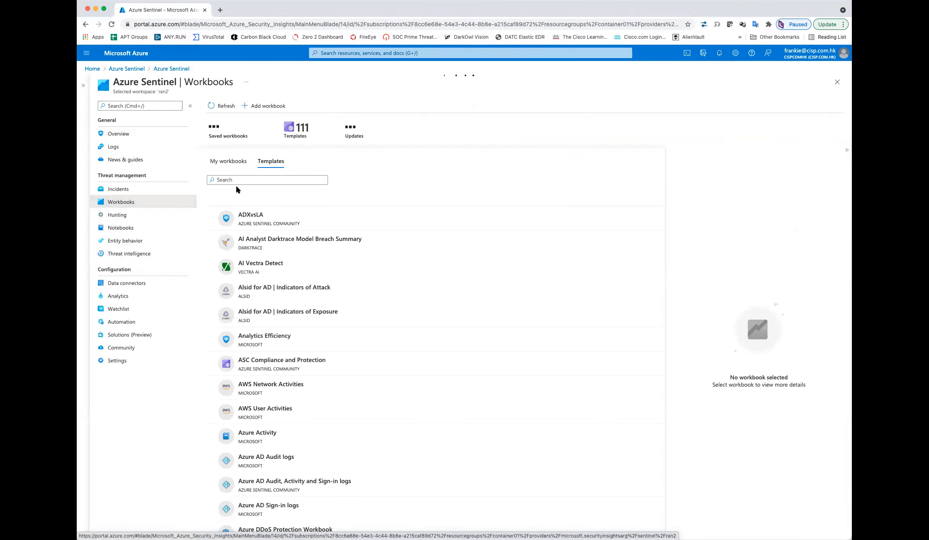
pyautogui.click(236, 161)
pyautogui.click(236, 181)
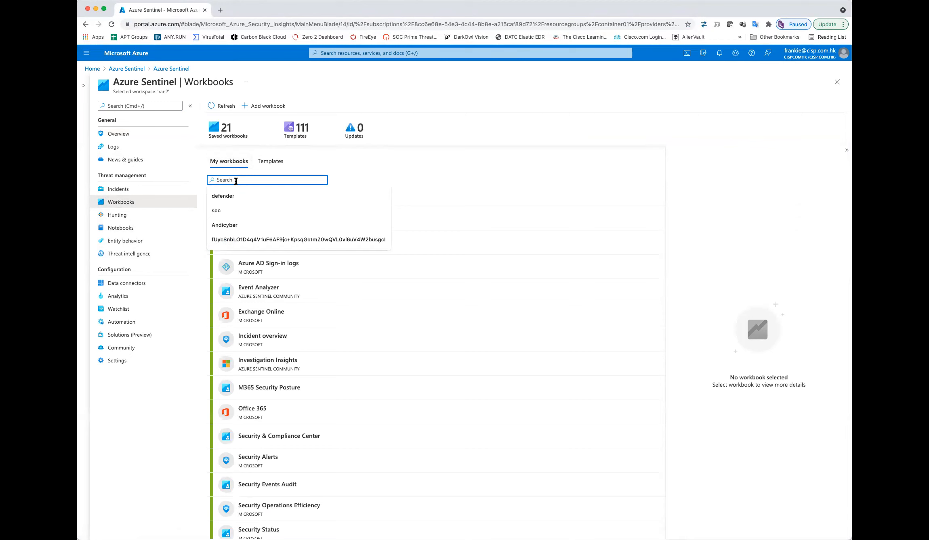
pyautogui.write('soc')
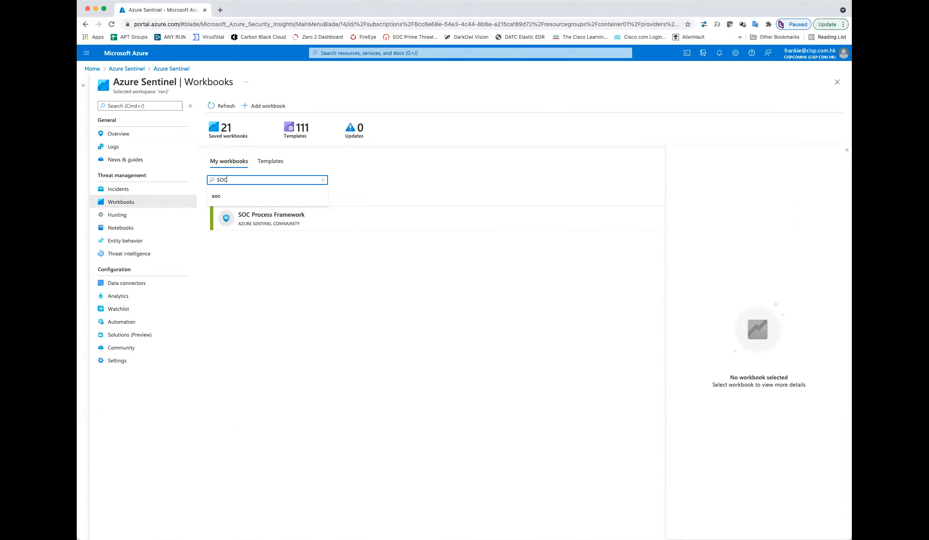
pyautogui.click(272, 224)
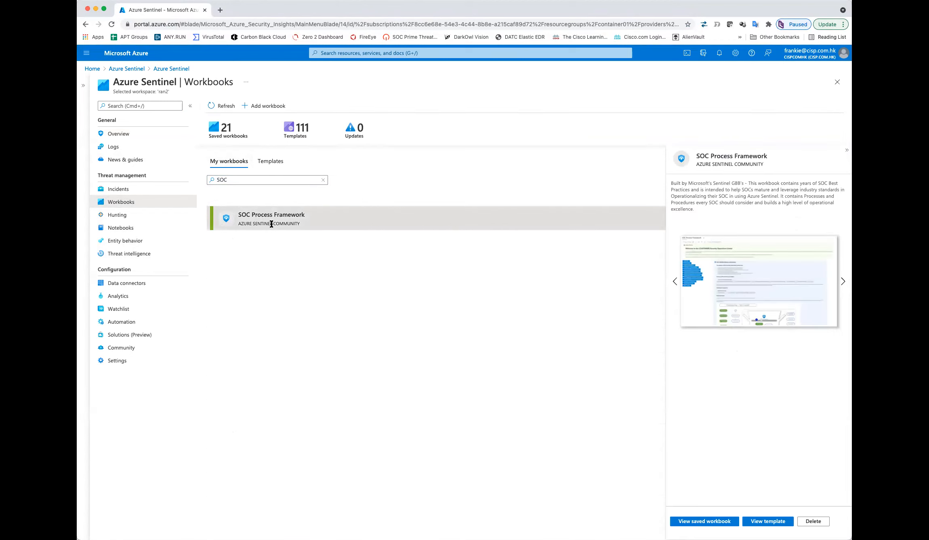
pyautogui.click(704, 522)
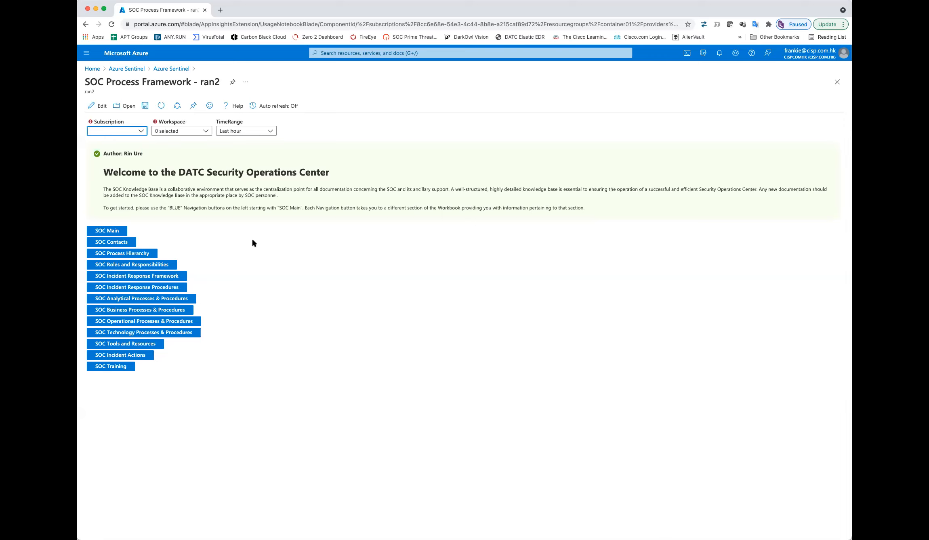
# Step: Open the SOC Main section and review the mission statement, process categories and Procedure Flow diagram
pyautogui.click(108, 231)
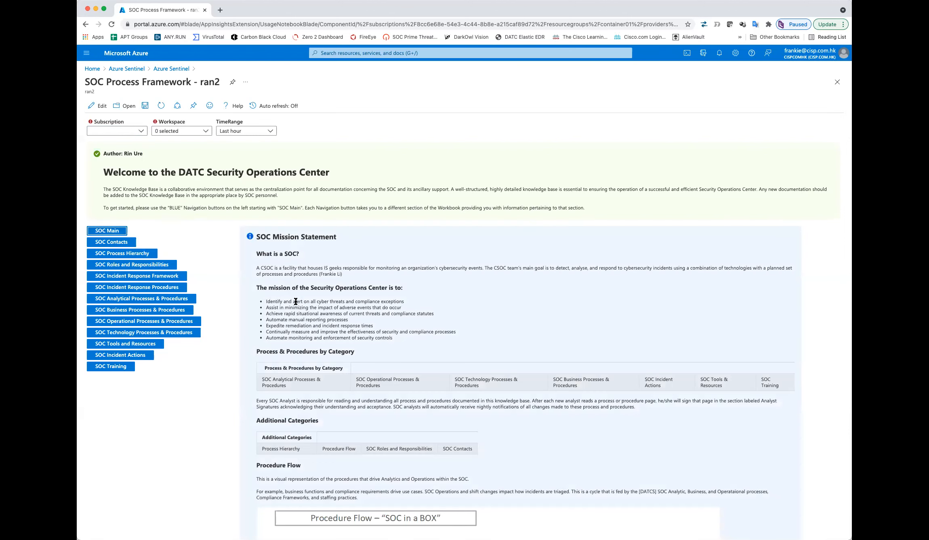
pyautogui.moveTo(257, 251)
pyautogui.mouseDown()
pyautogui.moveTo(332, 274)
pyautogui.moveTo(389, 275)
pyautogui.moveTo(278, 265)
pyautogui.moveTo(257, 236)
pyautogui.mouseUp()
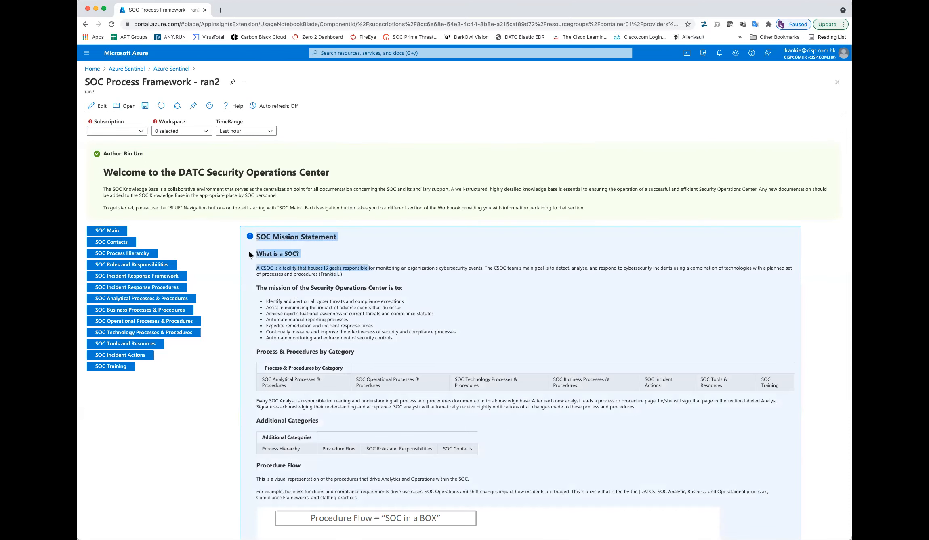
pyautogui.click(334, 257)
pyautogui.scroll(-3, 353, 343)
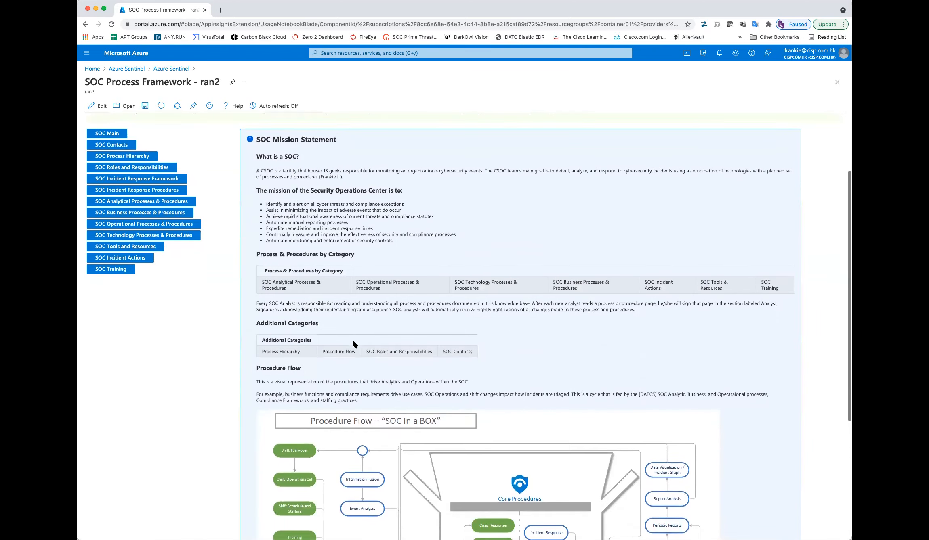
pyautogui.scroll(-2, 352, 341)
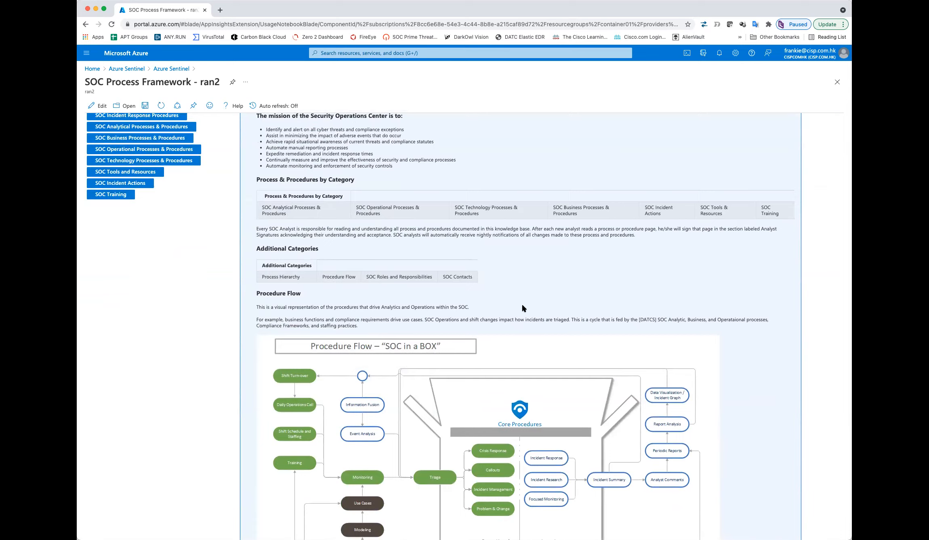
pyautogui.scroll(-2, 522, 304)
pyautogui.scroll(3, 354, 297)
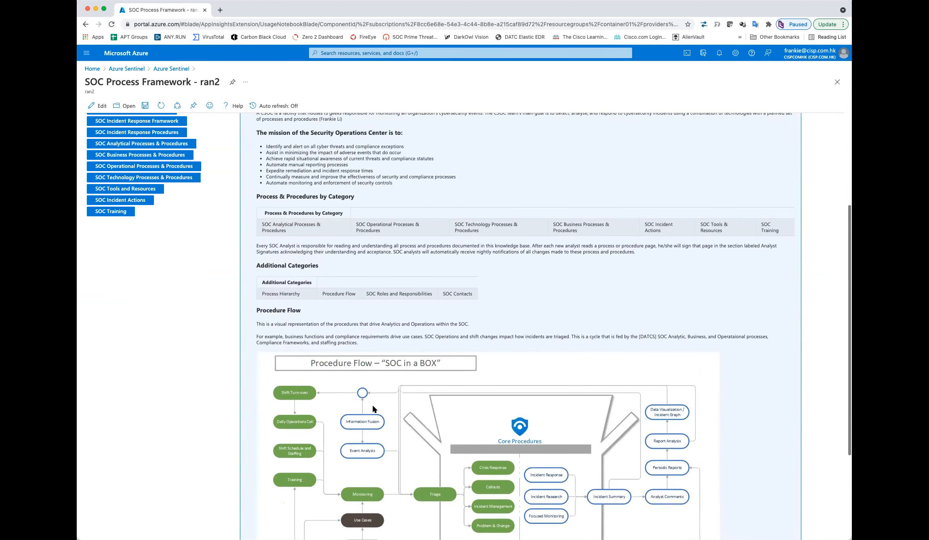
pyautogui.scroll(3, 397, 408)
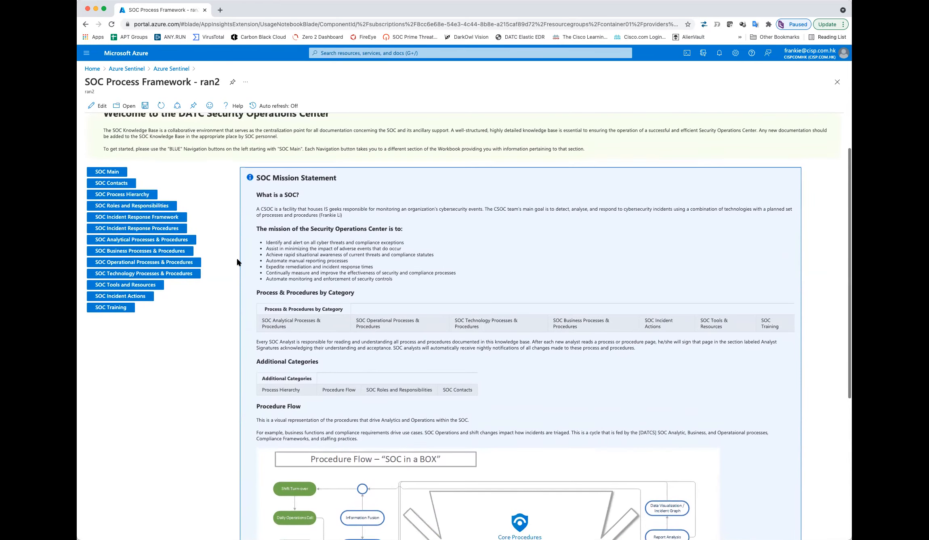
# Step: Review the contact and workstation tables in SOC Contacts, and the diagram in SOC Process Hierarchy
pyautogui.click(126, 187)
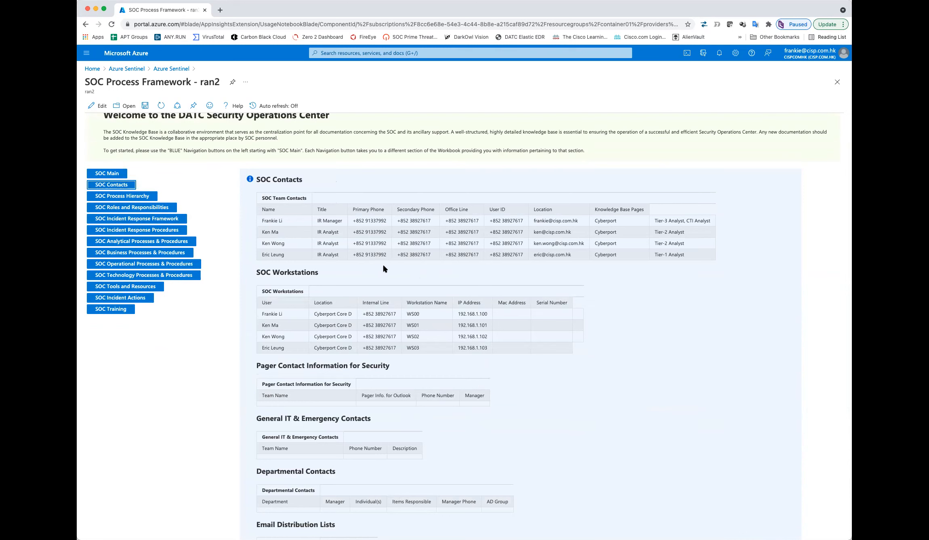
pyautogui.scroll(-2, 383, 266)
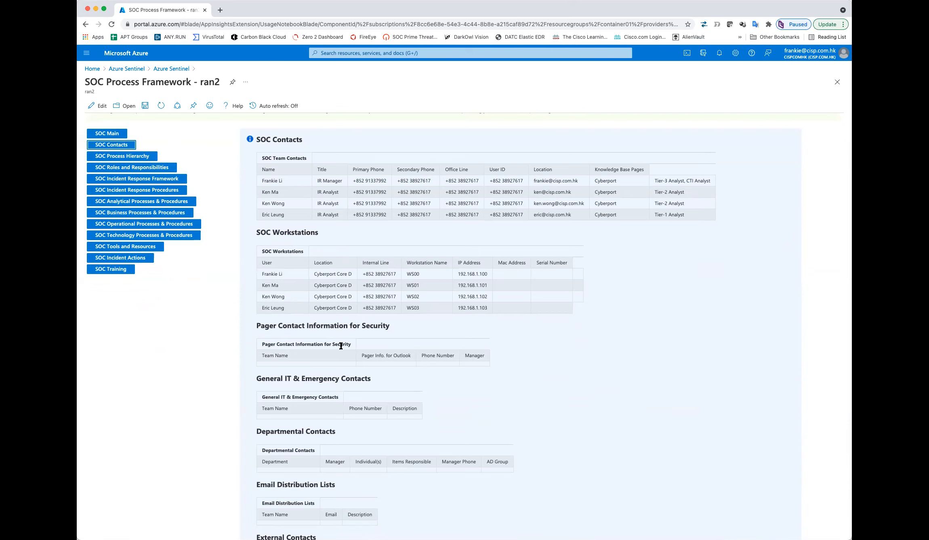
pyautogui.scroll(-4, 341, 346)
pyautogui.scroll(6, 369, 346)
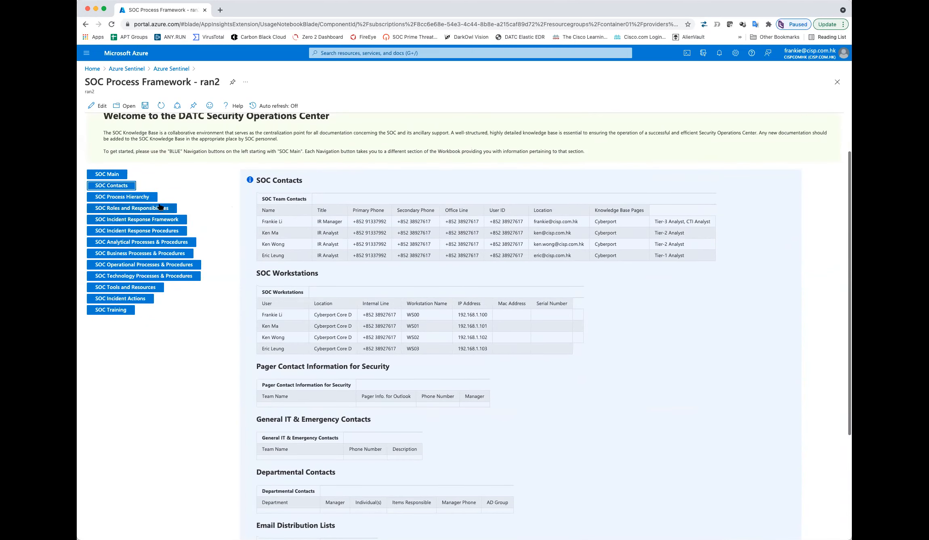
pyautogui.click(147, 201)
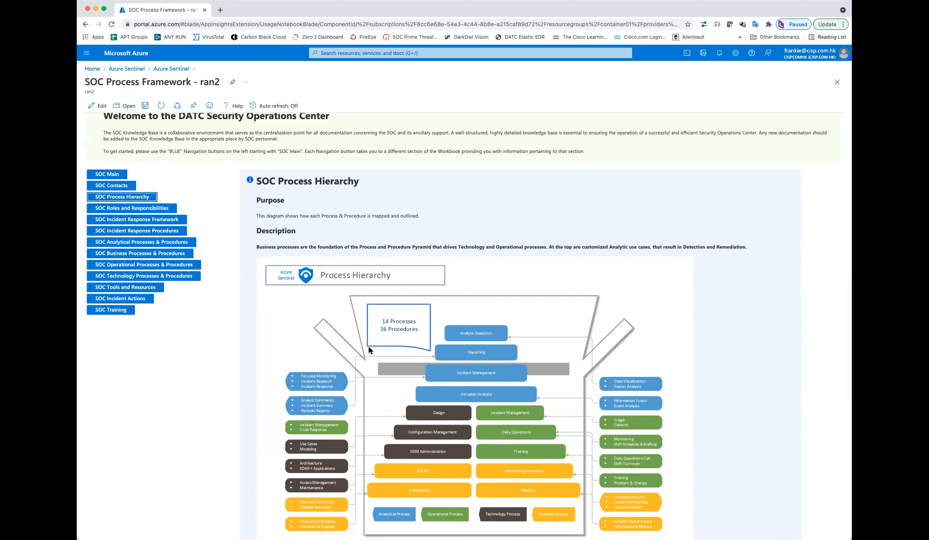
pyautogui.scroll(-2, 369, 346)
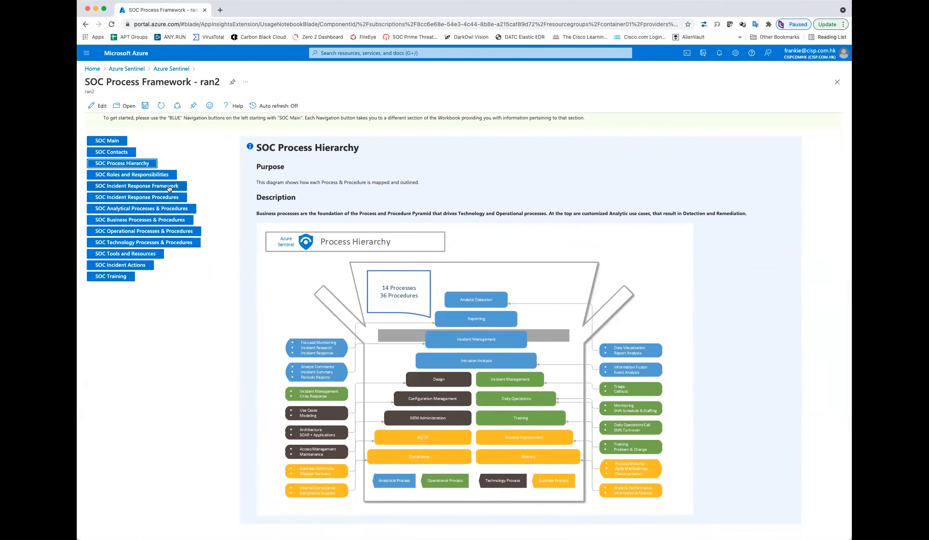
# Step: Open SOC Roles and Responsibilities and read the duties from the Director and SOC Manager through the Level 1, 2 and 3 Analysts
pyautogui.click(162, 175)
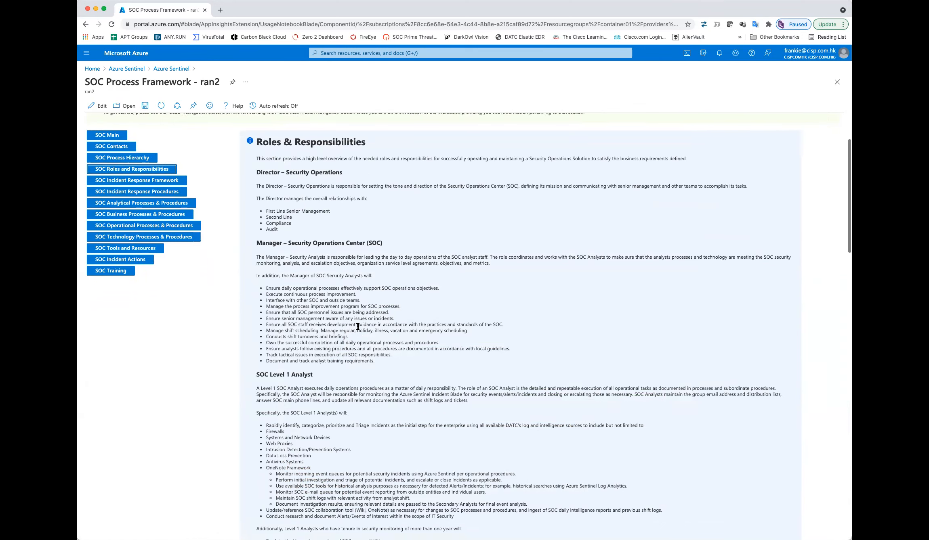
pyautogui.scroll(-3, 358, 325)
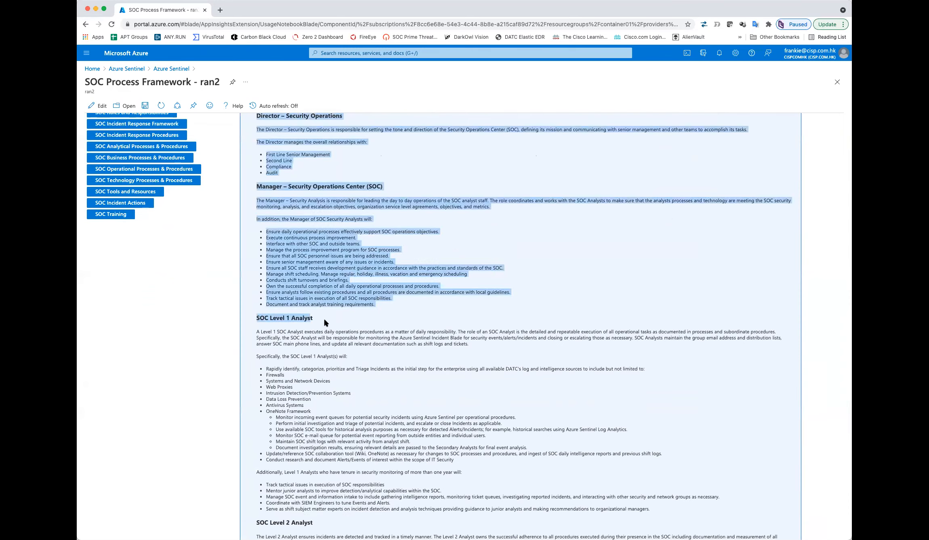
pyautogui.scroll(-3, 297, 286)
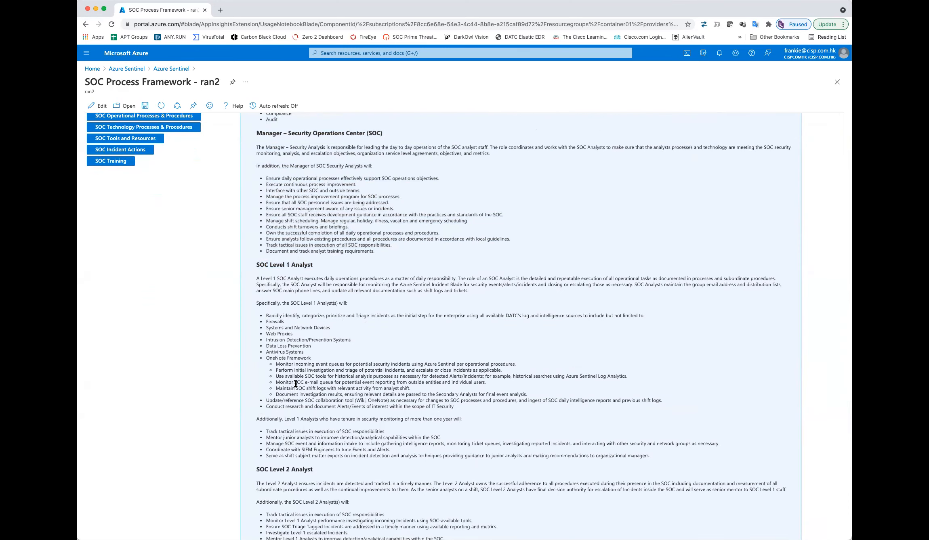
pyautogui.scroll(-2, 295, 385)
pyautogui.scroll(-4, 296, 384)
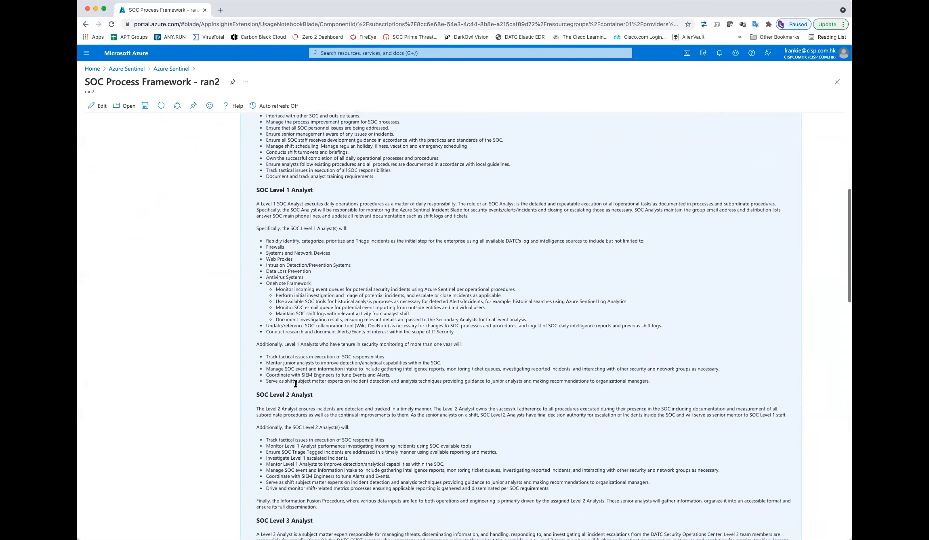
pyautogui.scroll(-5, 315, 407)
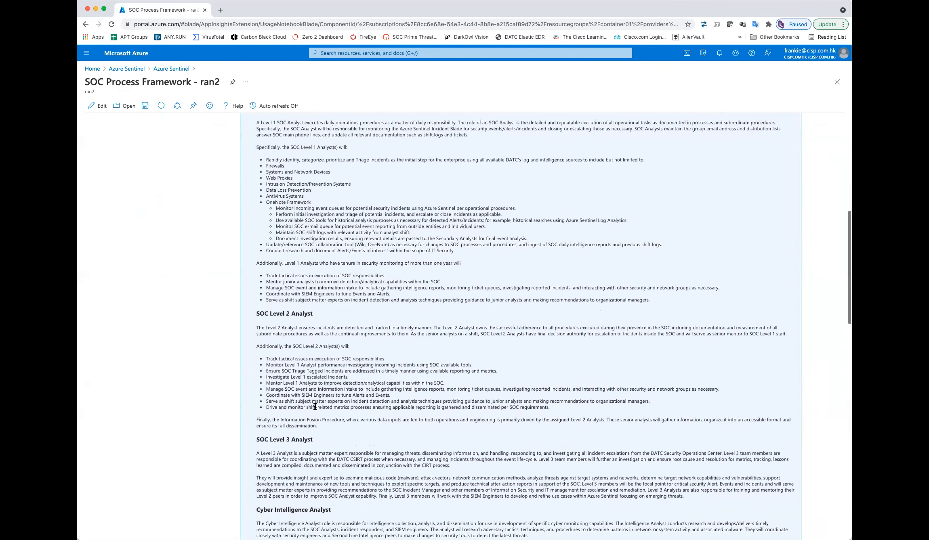
pyautogui.scroll(-2, 329, 345)
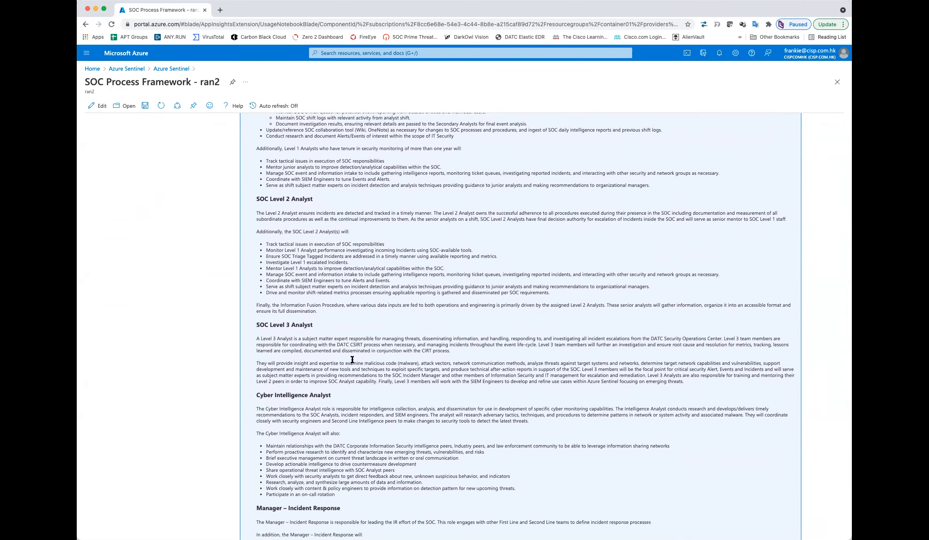
pyautogui.scroll(-2, 340, 367)
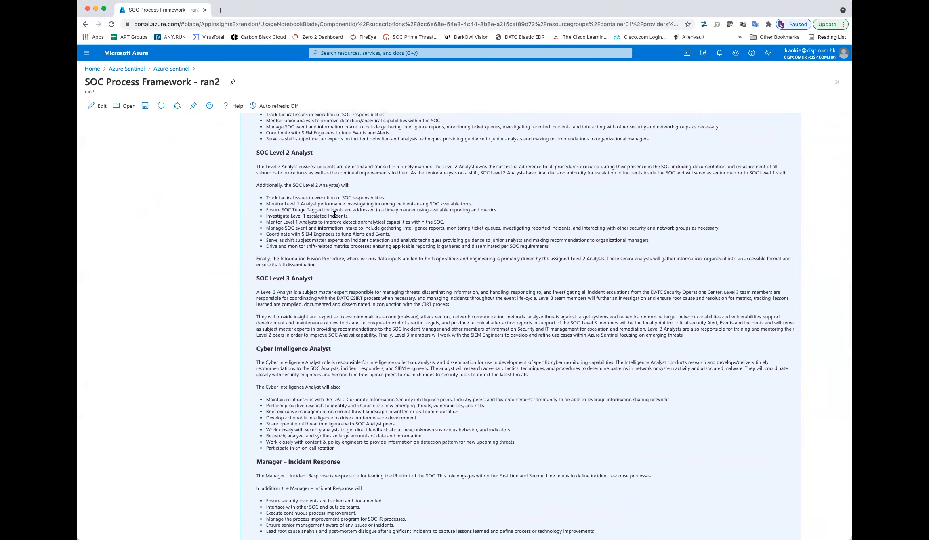
pyautogui.scroll(-1, 346, 302)
pyautogui.scroll(-4, 347, 303)
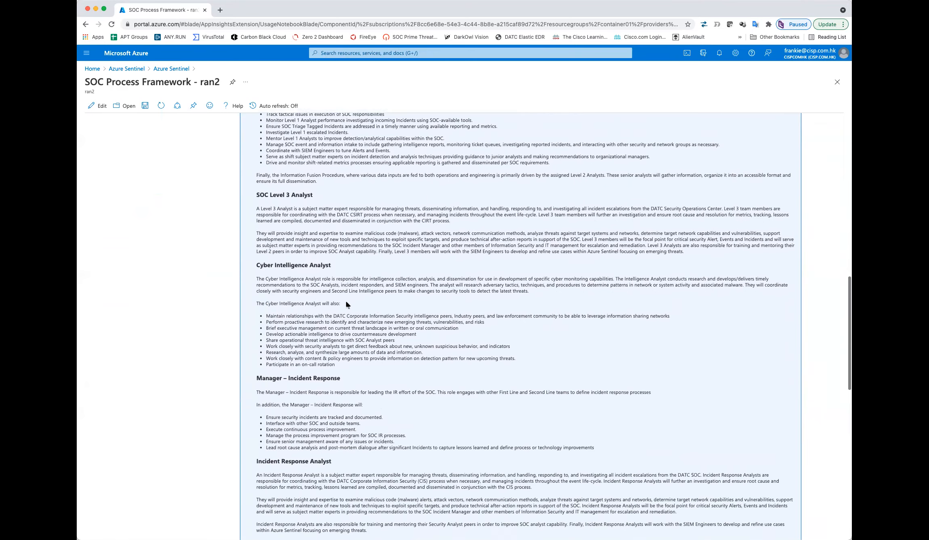
# Step: Read the Cyber Intelligence Analyst, Incident Response, Forensic Analyst and SIEM Engineer role descriptions, highlighting role headings along the way
pyautogui.tripleClick(262, 228)
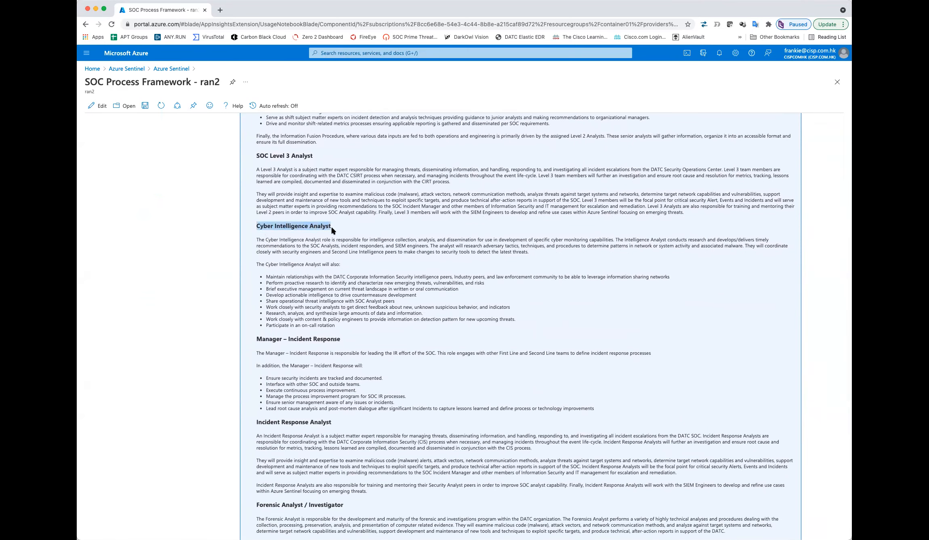
pyautogui.scroll(-3, 364, 299)
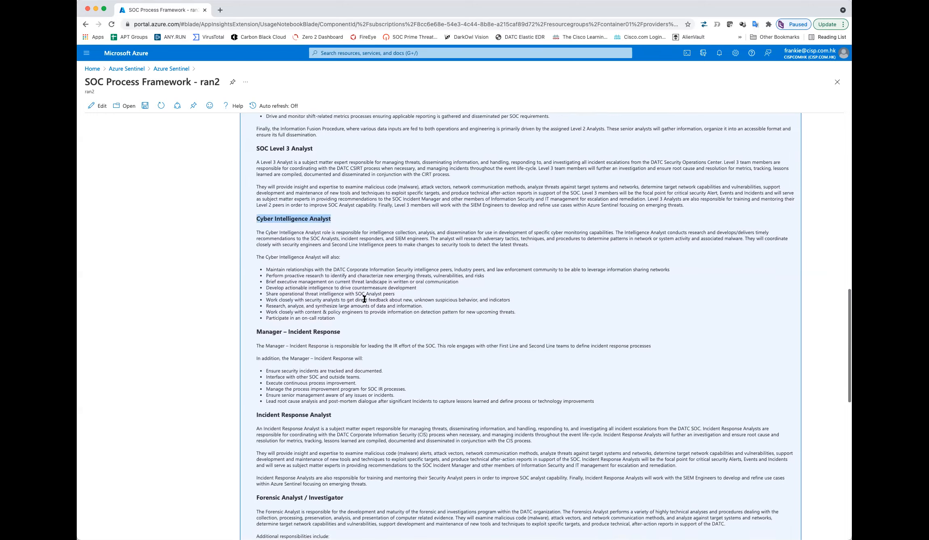
pyautogui.click(364, 299)
pyautogui.moveTo(253, 277); pyautogui.dragTo(364, 274)
pyautogui.click(364, 274)
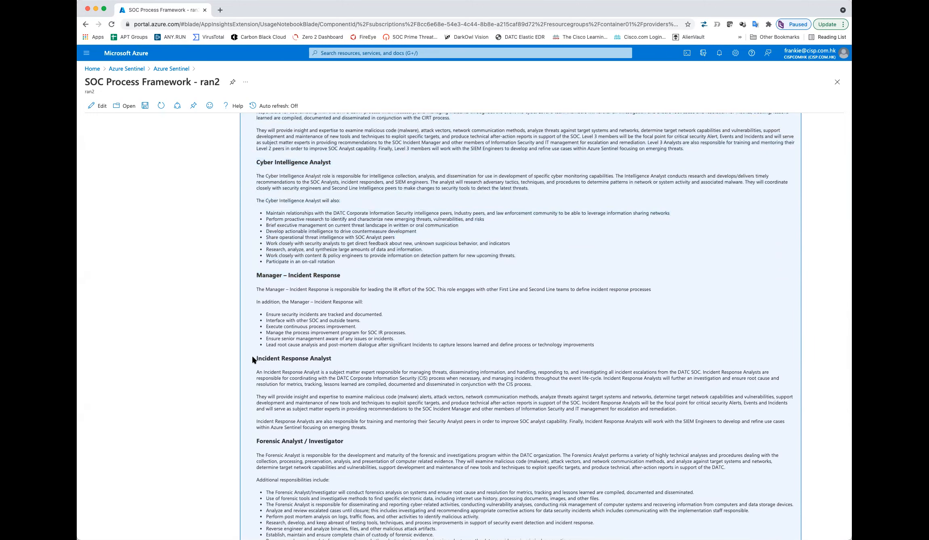
pyautogui.moveTo(252, 356); pyautogui.dragTo(353, 360)
pyautogui.click(353, 361)
pyautogui.scroll(-2, 353, 361)
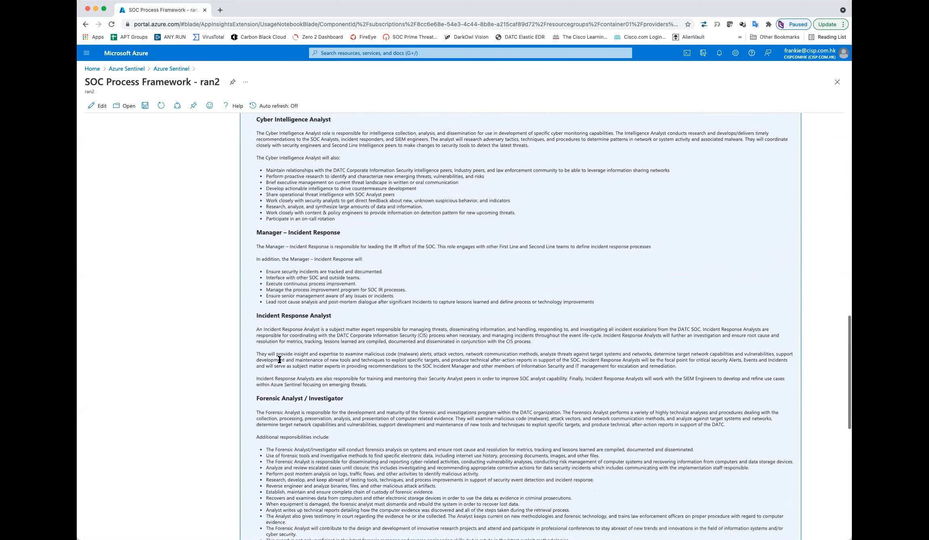
pyautogui.scroll(-3, 280, 359)
pyautogui.moveTo(251, 338); pyautogui.dragTo(344, 344)
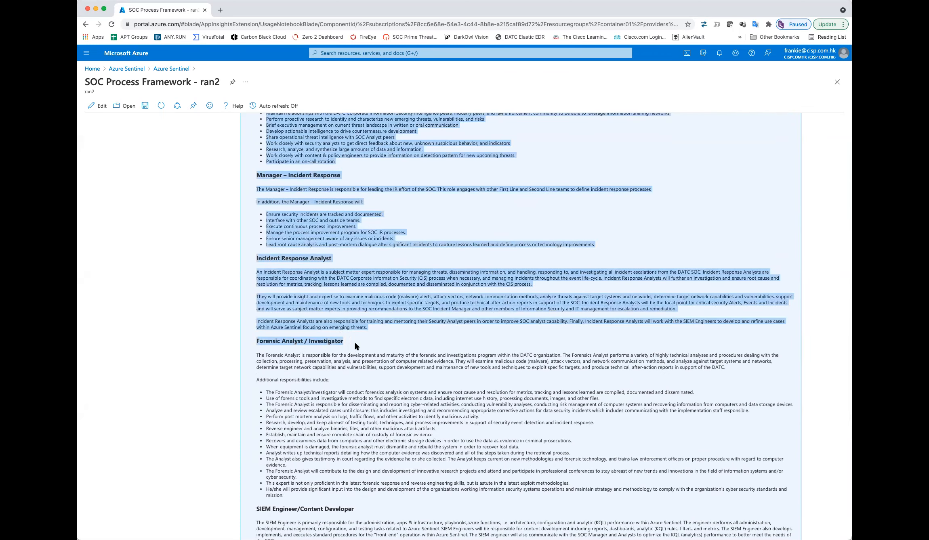
pyautogui.click(355, 341)
pyautogui.scroll(-4, 355, 341)
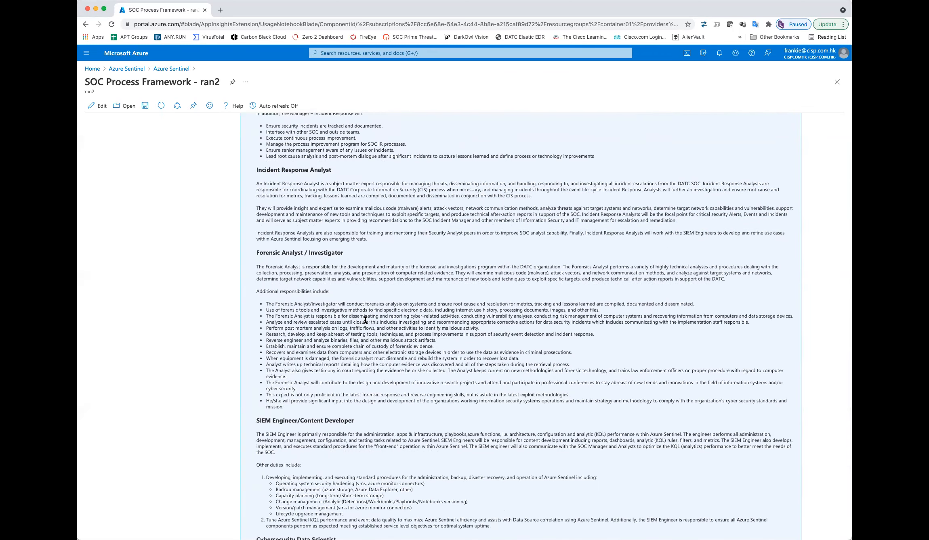
pyautogui.scroll(-4, 365, 320)
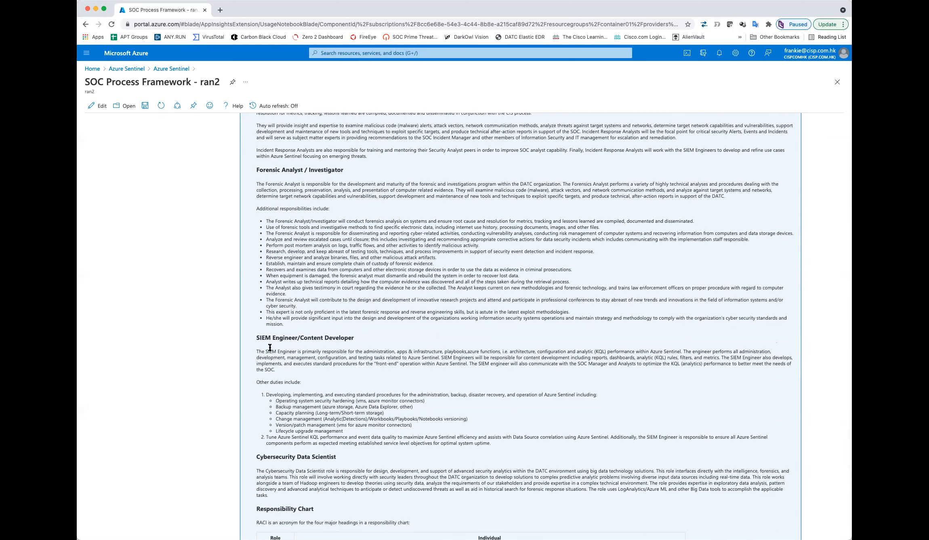
pyautogui.scroll(-1, 320, 346)
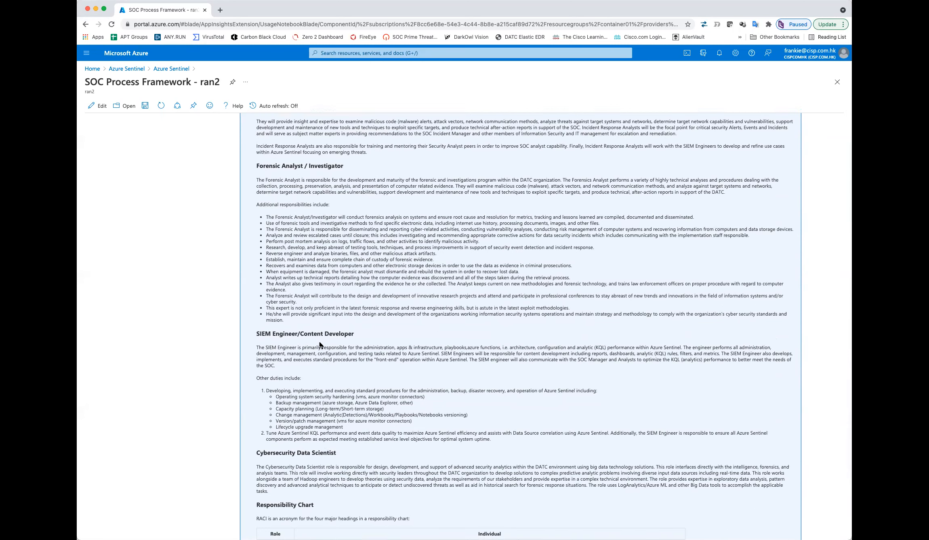
# Step: Review the SIEM Engineer and Cybersecurity Data Scientist roles, the Responsibility Chart and the RACI Matrix
pyautogui.scroll(-7, 319, 345)
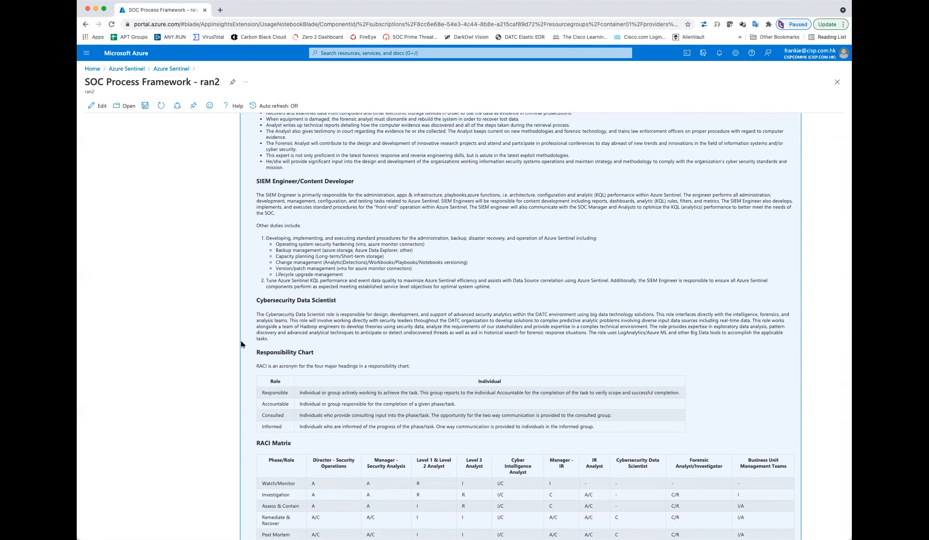
pyautogui.scroll(-1, 340, 362)
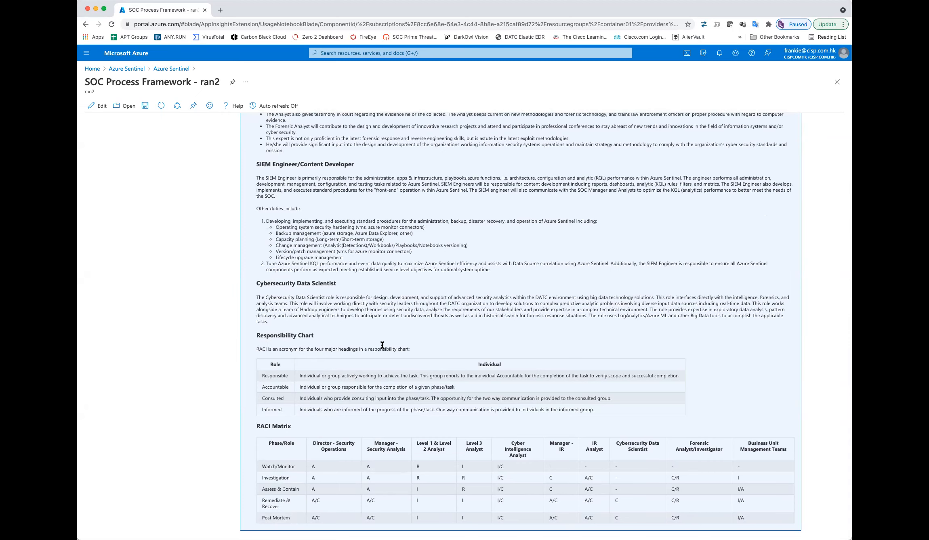
pyautogui.scroll(7, 323, 344)
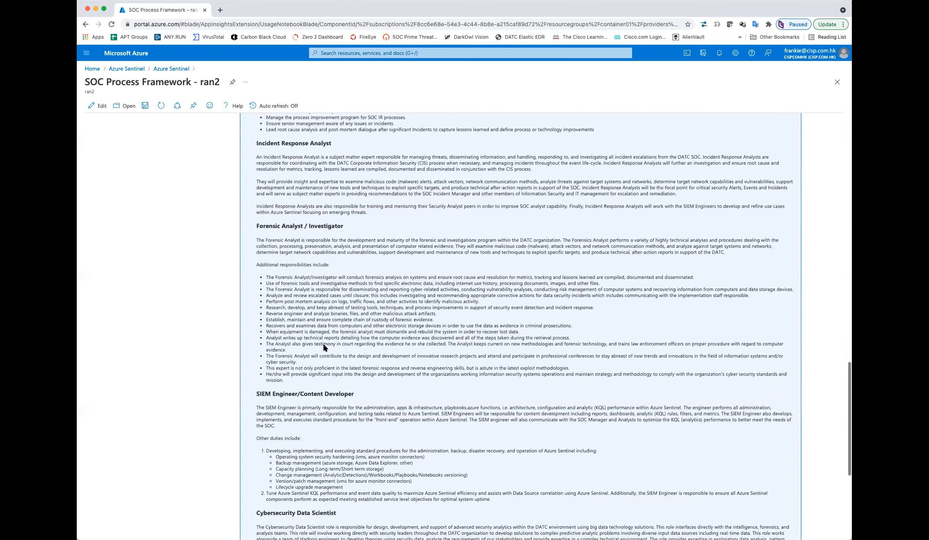
pyautogui.scroll(15, 326, 348)
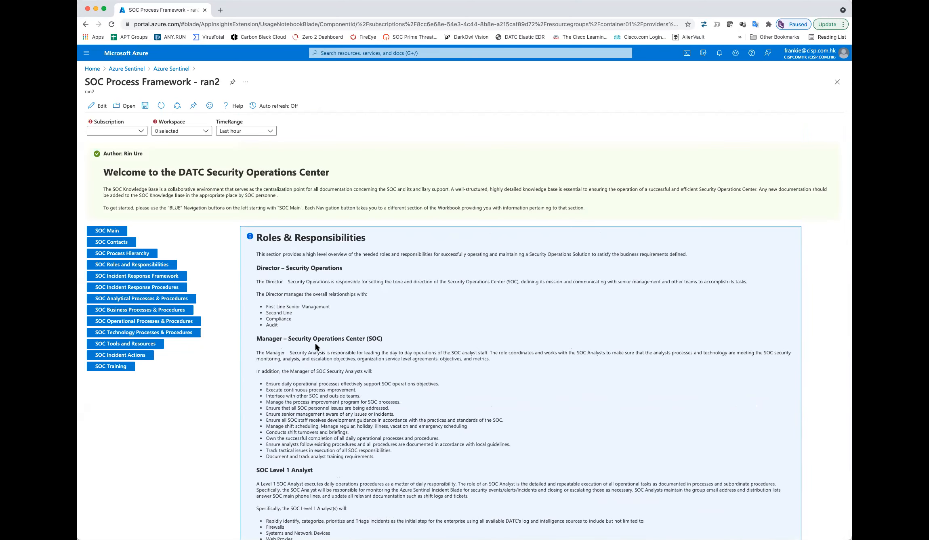
# Step: View SOC Technology Processes & Procedures, and open the Incident Management Process description in SOC Operational Processes & Procedures
pyautogui.click(173, 336)
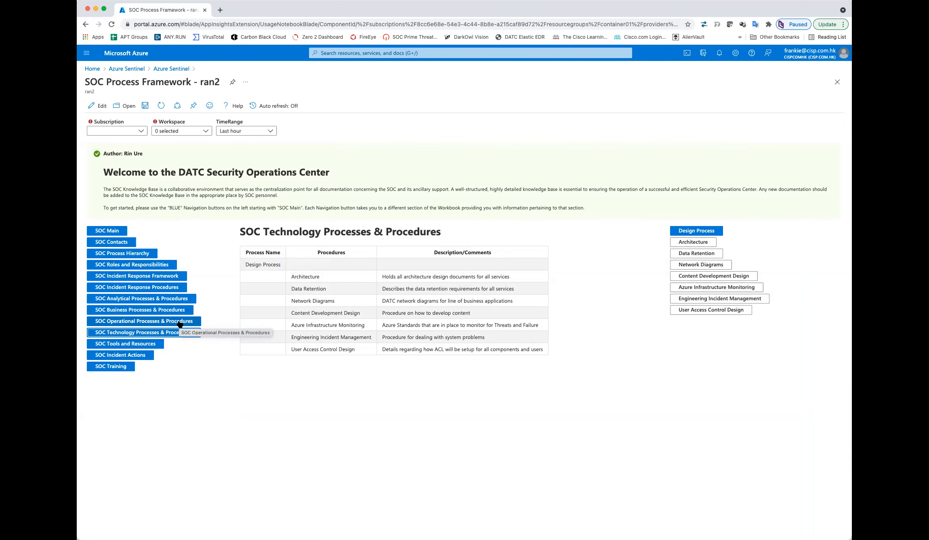
pyautogui.click(179, 322)
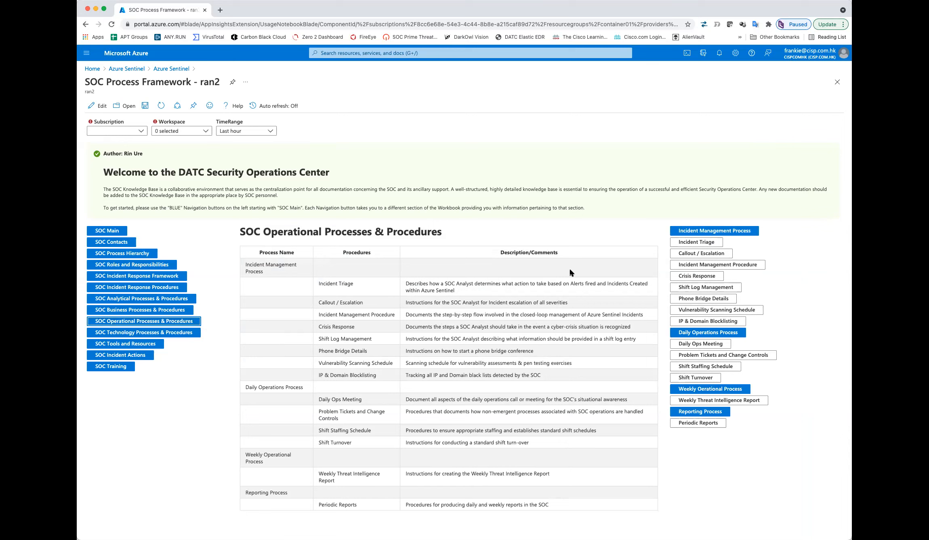
pyautogui.click(710, 231)
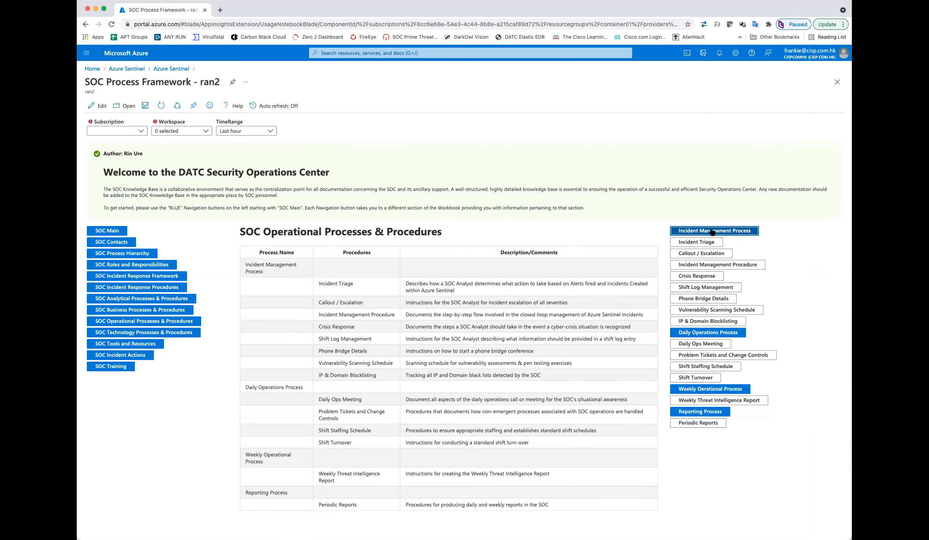
pyautogui.scroll(-7, 541, 274)
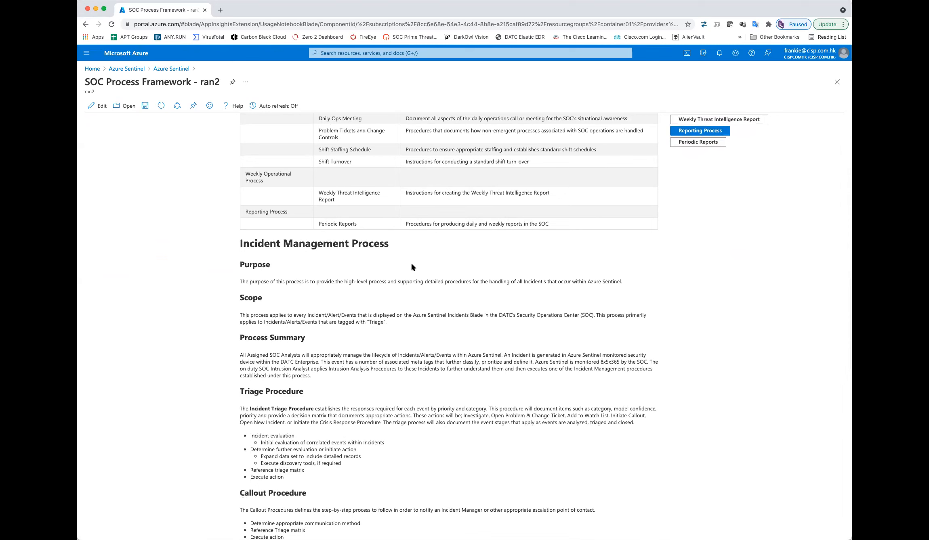
# Step: Open SOC Tools and Resources and review the technical resources, threat intelligence sources and incident response tools
pyautogui.scroll(3, 397, 297)
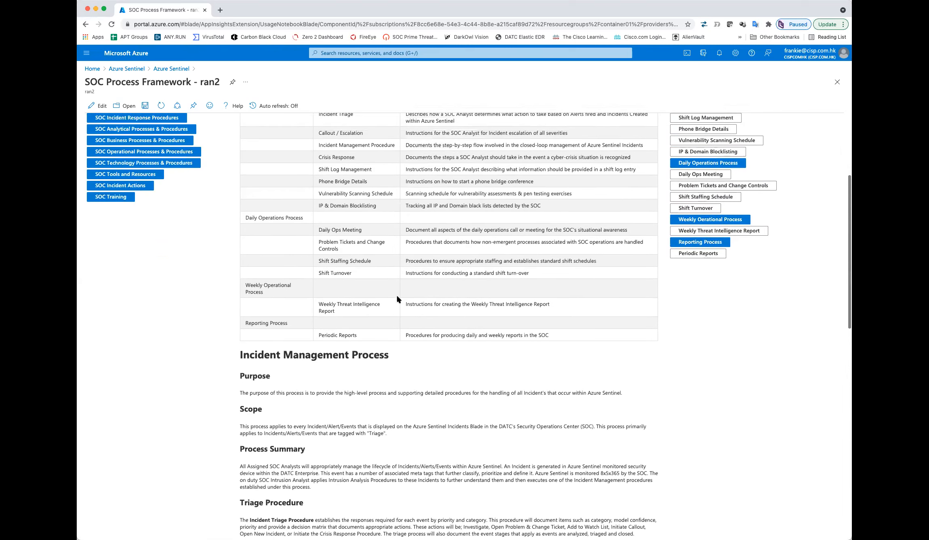
pyautogui.scroll(2, 397, 297)
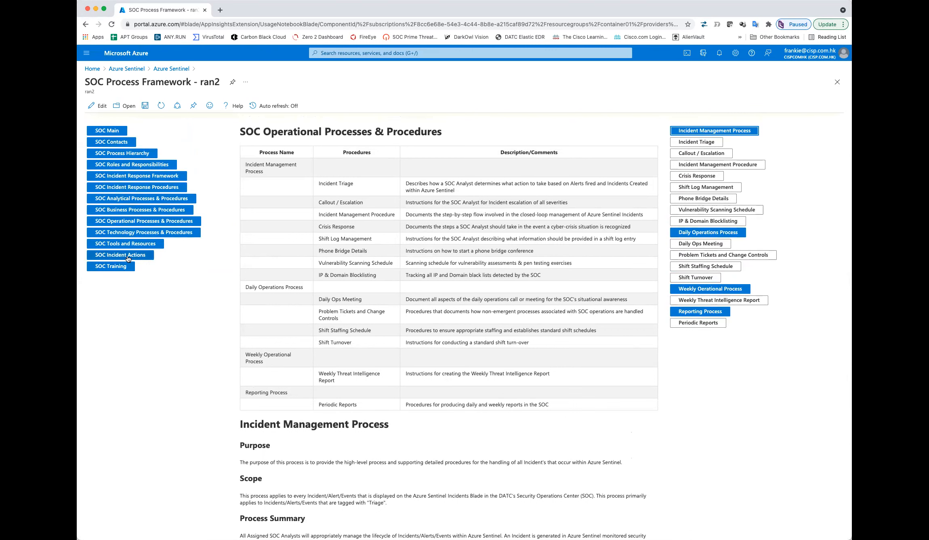
pyautogui.click(126, 245)
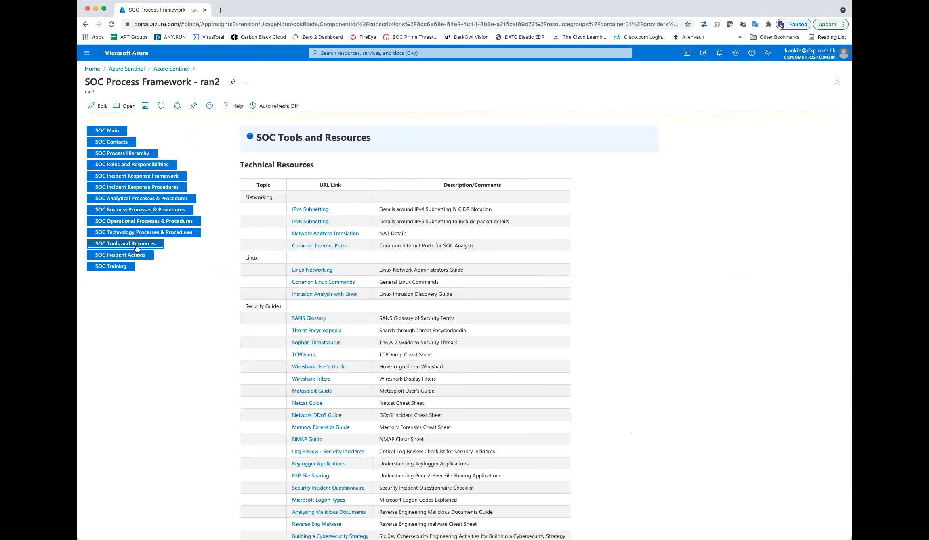
pyautogui.scroll(-4, 319, 354)
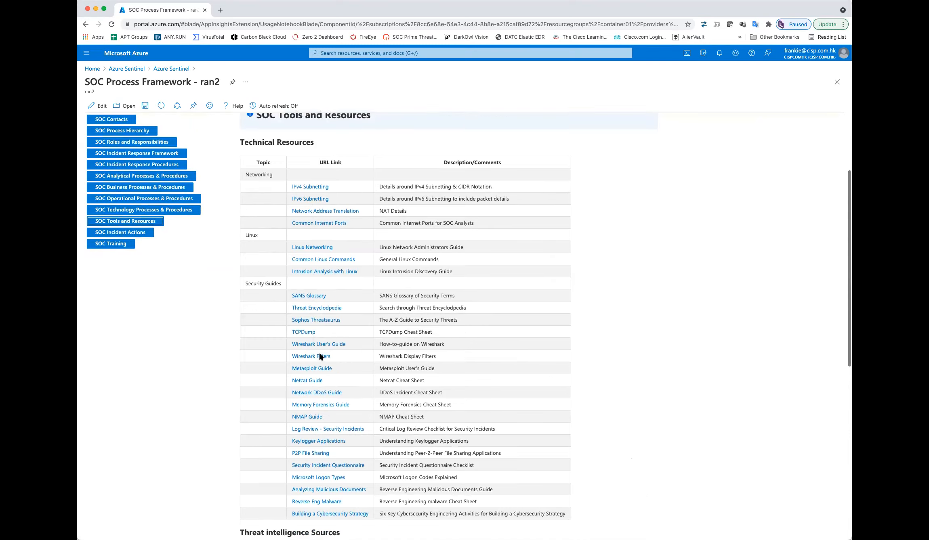
pyautogui.scroll(-6, 317, 353)
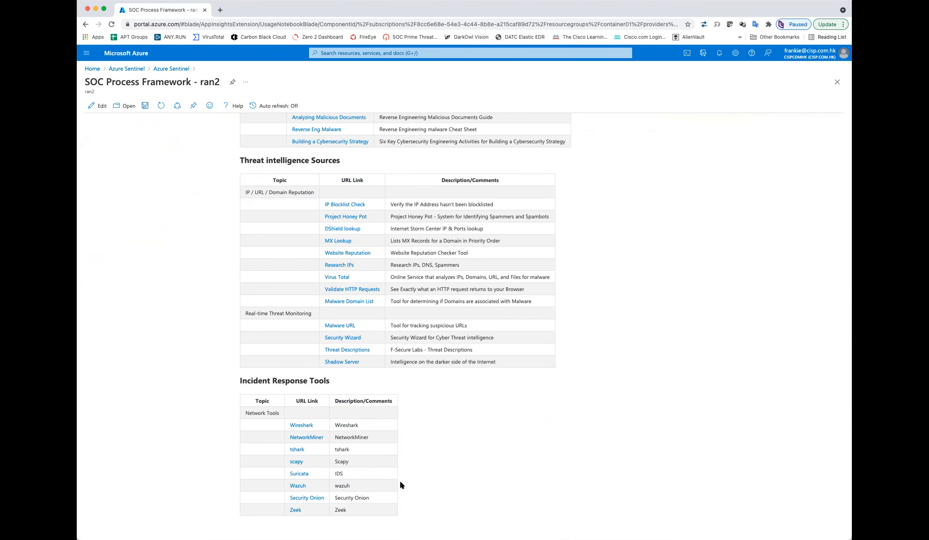
pyautogui.scroll(2, 398, 482)
pyautogui.scroll(-1, 398, 481)
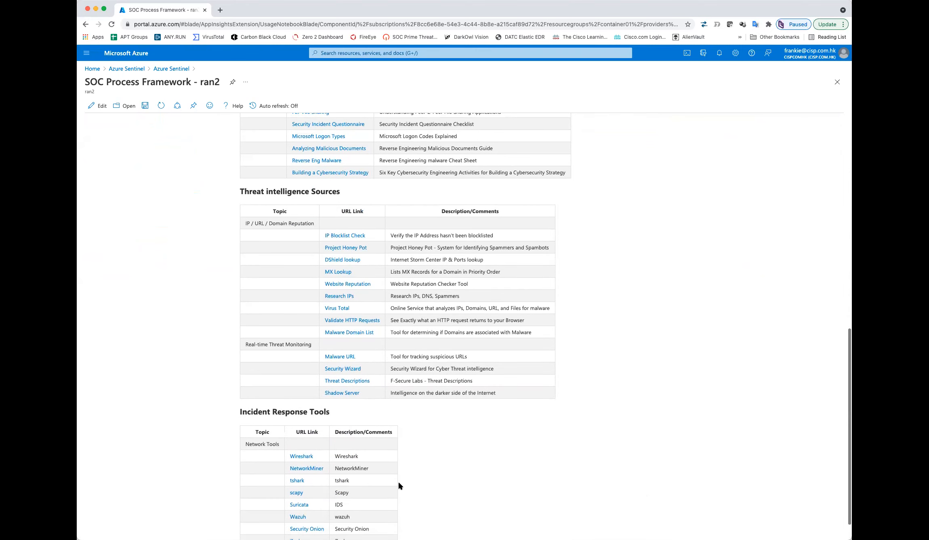
pyautogui.scroll(6, 398, 481)
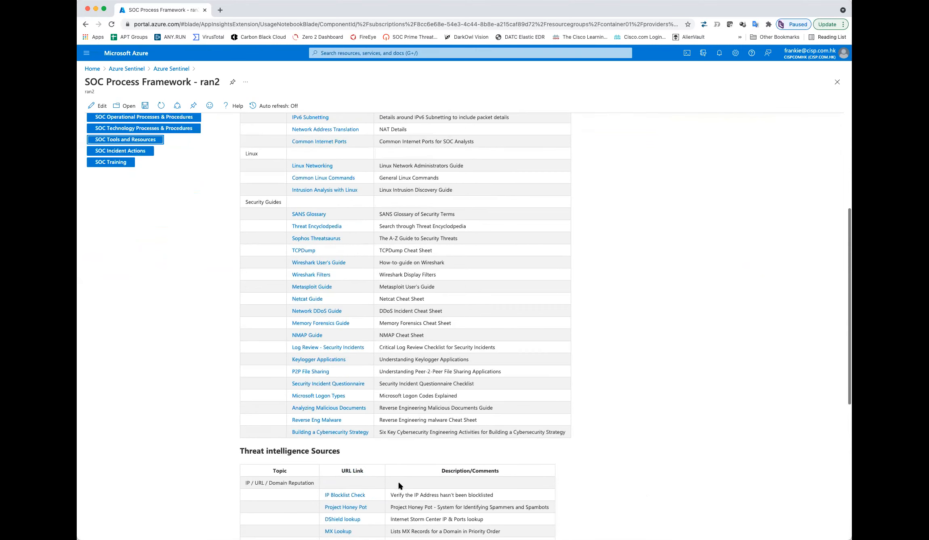
pyautogui.scroll(2, 399, 482)
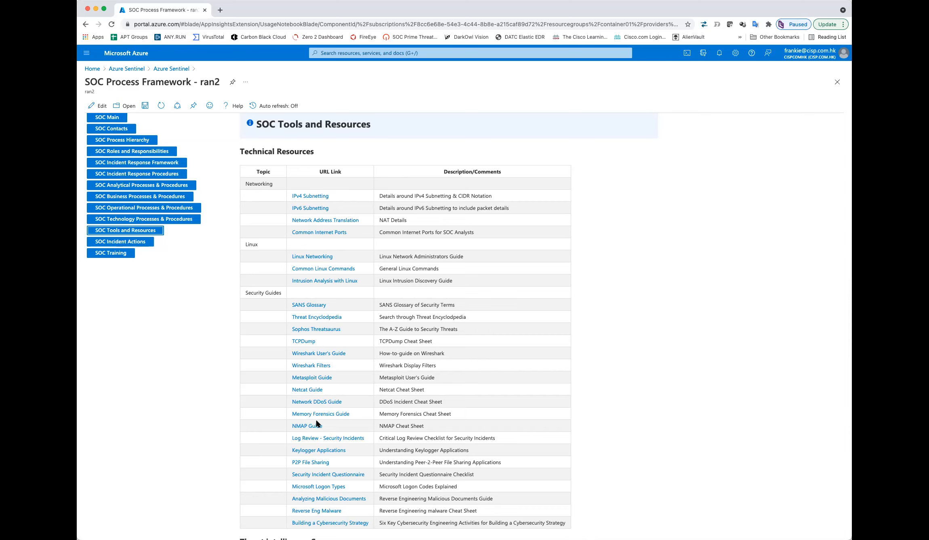
# Step: Open SOC Training and review the Azure security modules, the Sentinel learning path and the additional SC-200 modules
pyautogui.click(124, 257)
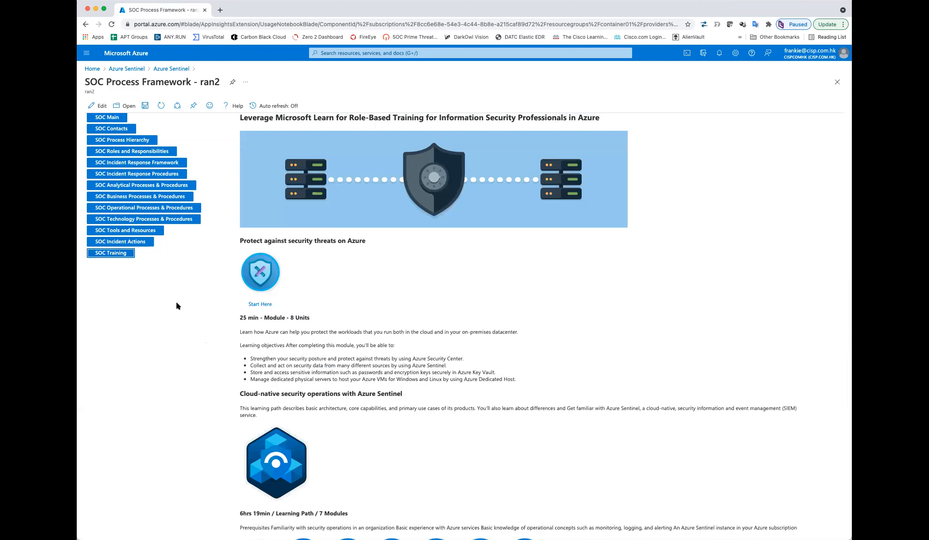
pyautogui.scroll(3, 176, 319)
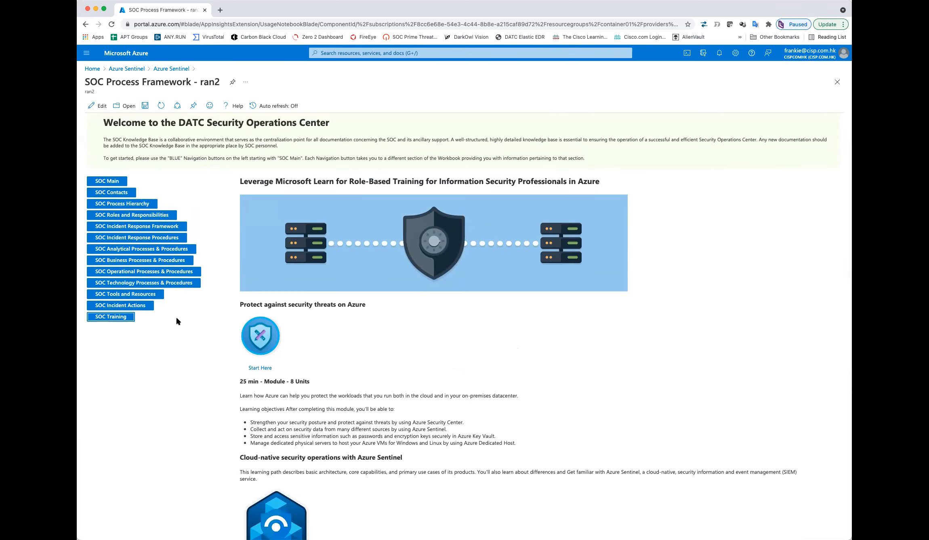
pyautogui.scroll(-12, 177, 321)
pyautogui.scroll(-2, 218, 389)
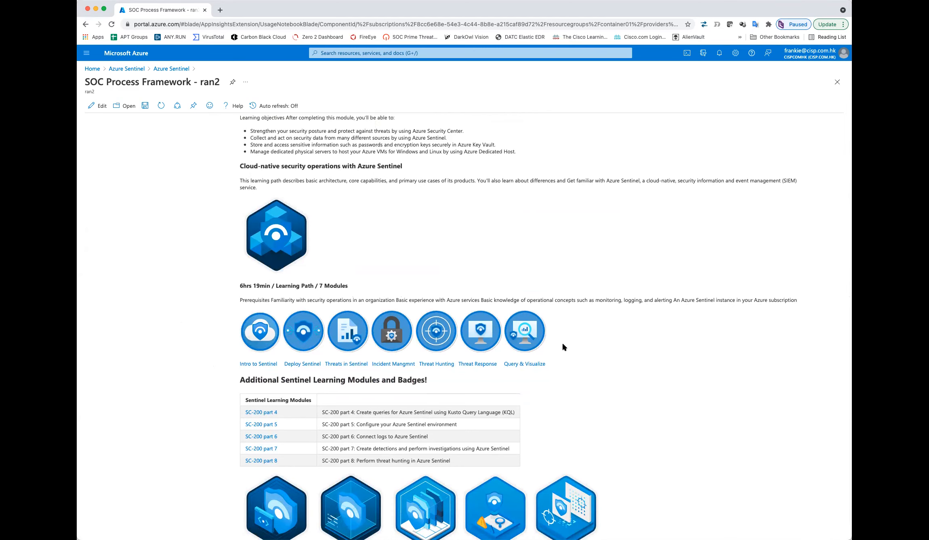
pyautogui.scroll(3, 527, 352)
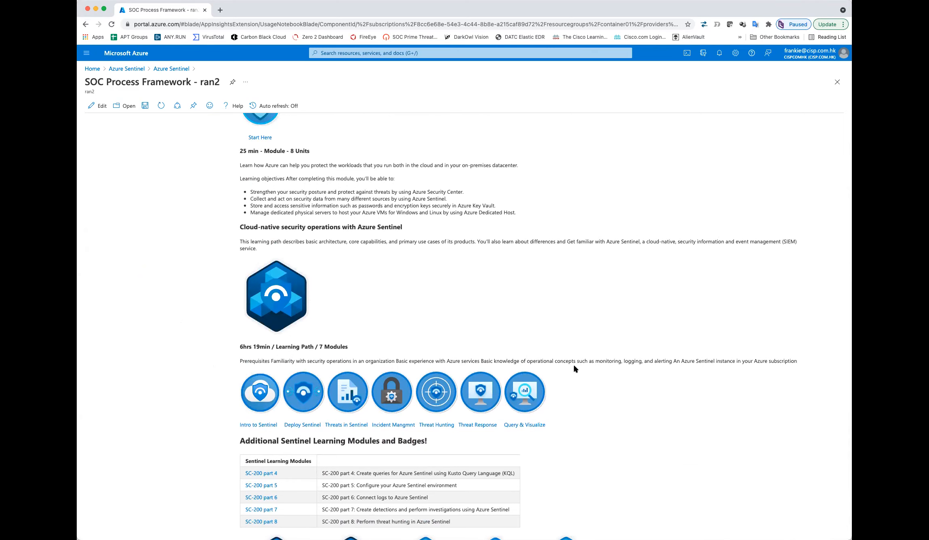
# Step: Return to the workbooks list, search it for "security op" and open the saved Security Operations Efficiency workbook
pyautogui.scroll(7, 573, 365)
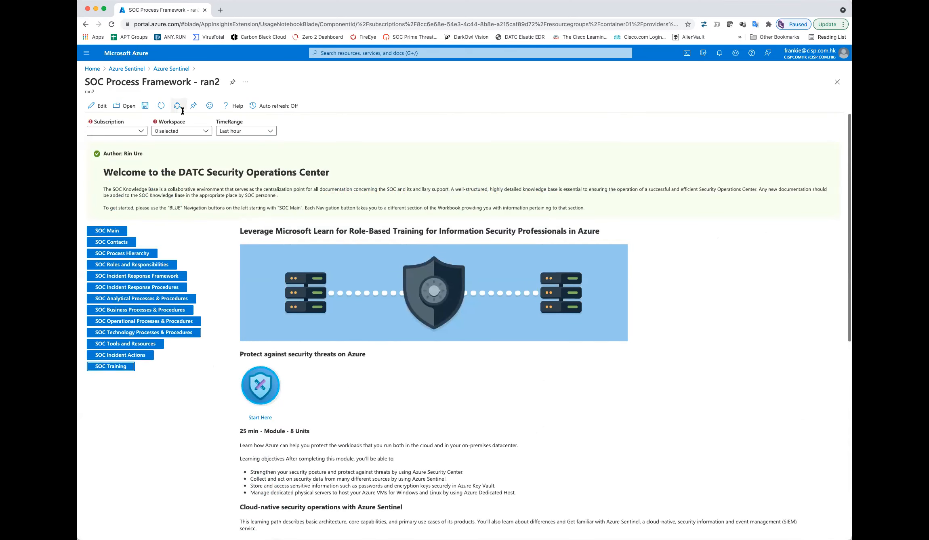
pyautogui.click(158, 71)
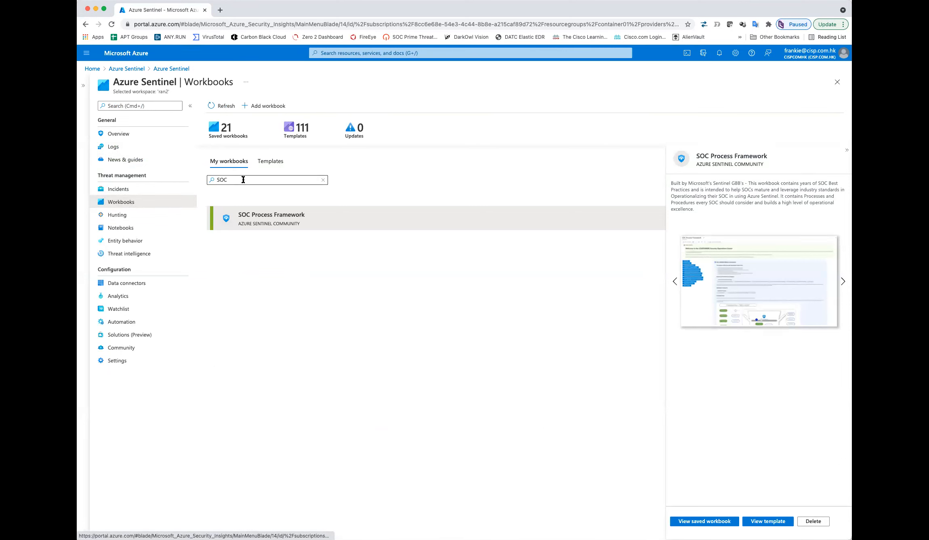
pyautogui.click(243, 180)
pyautogui.press('BackSpace')
pyautogui.press('BackSpace')
pyautogui.press('BackSpace')
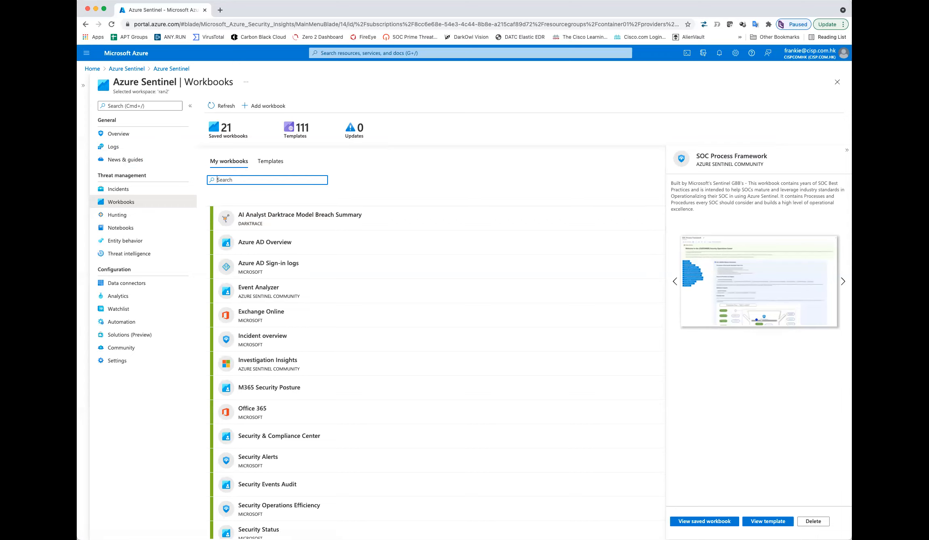
pyautogui.write('security op')
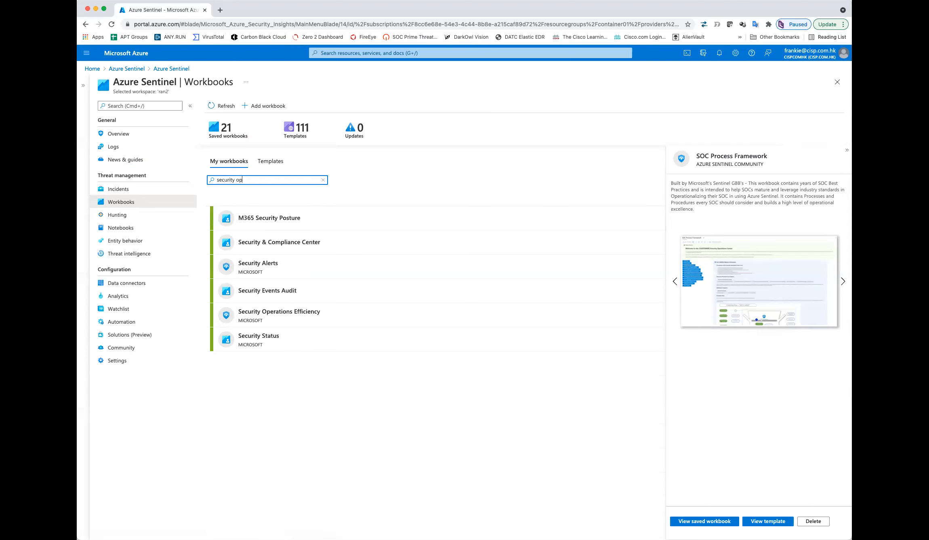
pyautogui.click(287, 224)
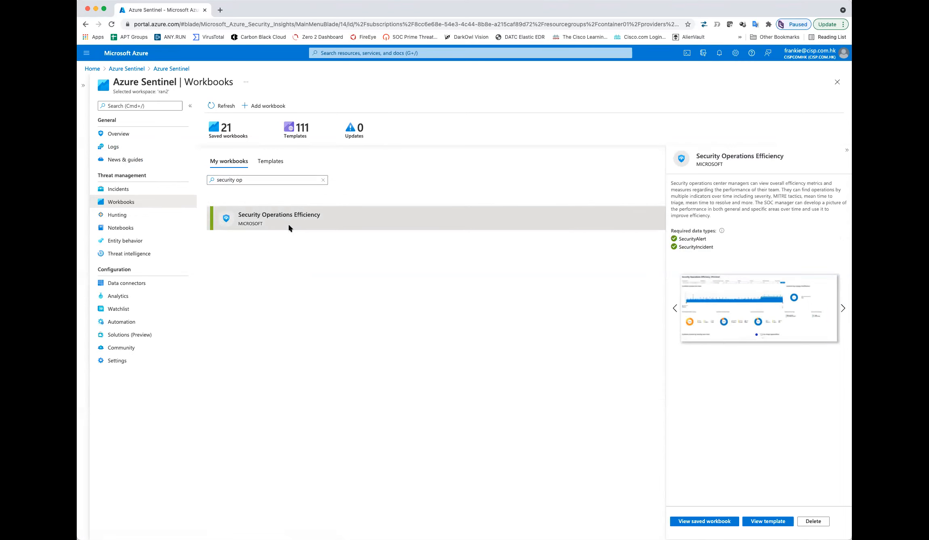
pyautogui.click(705, 522)
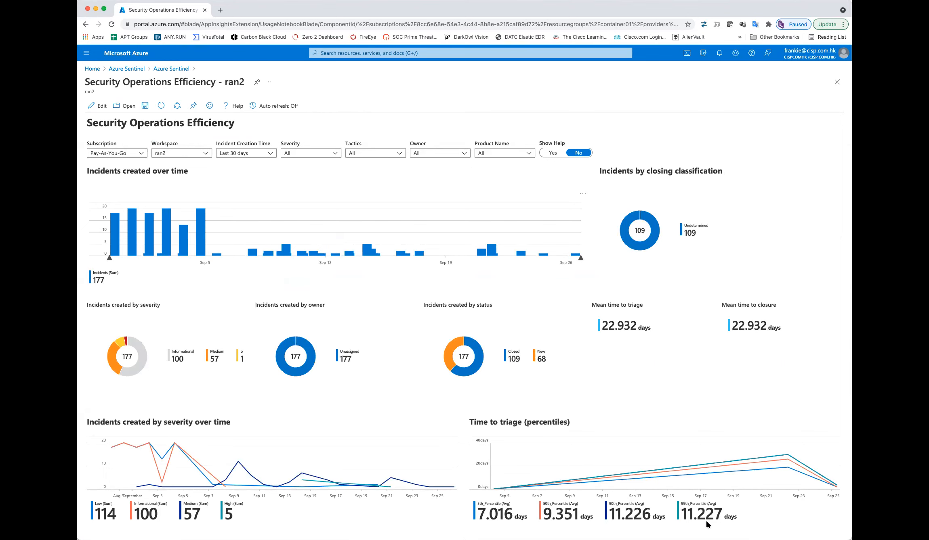
# Step: Inspect the incident charts by severity, owner and status, the severity trend over time and the time-to-triage percentiles
pyautogui.scroll(-1, 707, 525)
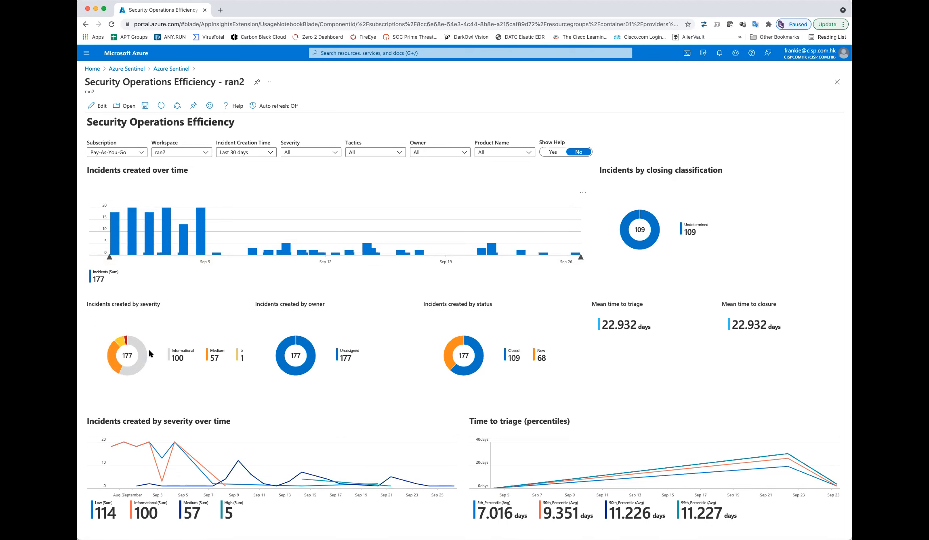
pyautogui.moveTo(141, 349)
pyautogui.moveTo(312, 356)
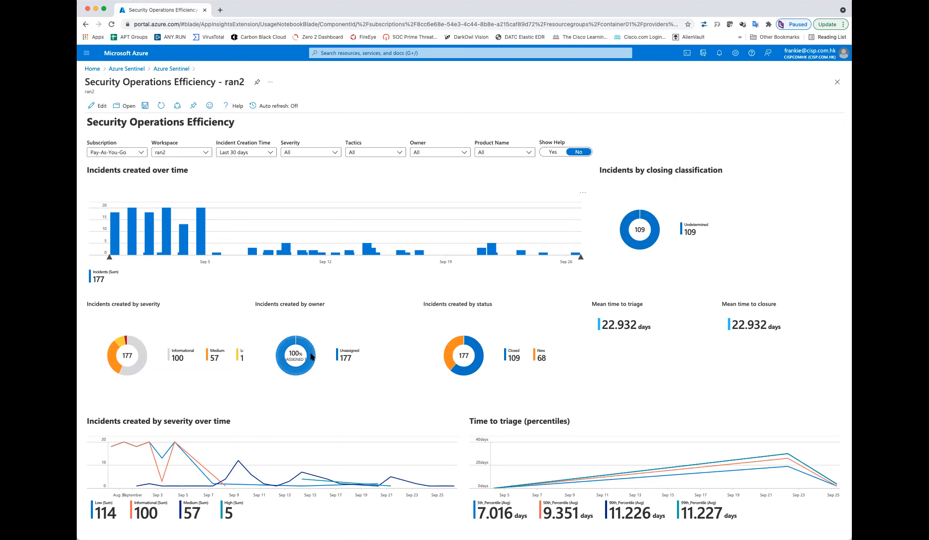
pyautogui.moveTo(479, 356)
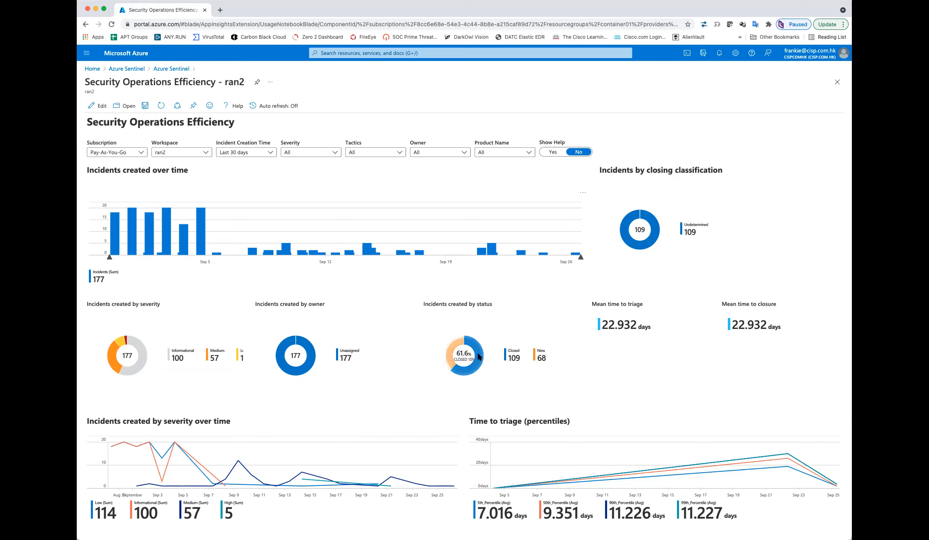
pyautogui.moveTo(783, 467)
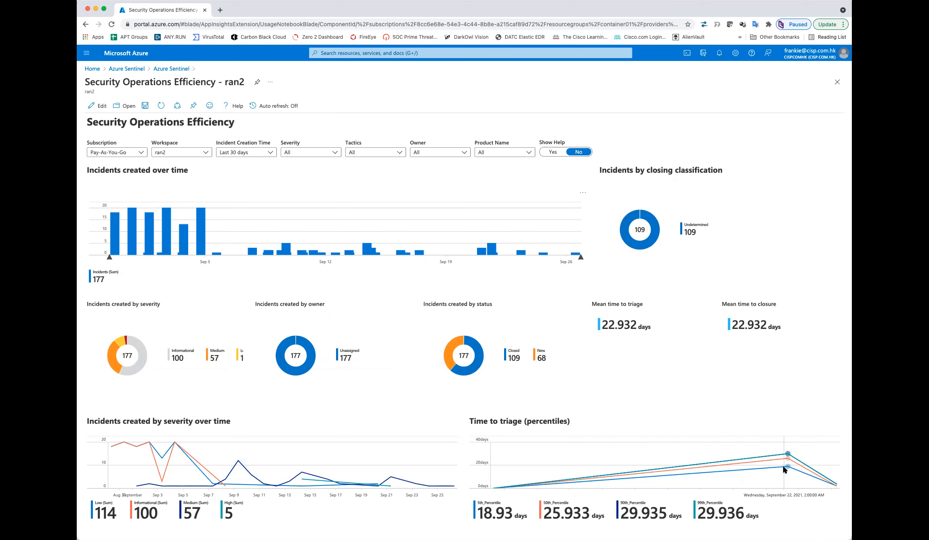
pyautogui.moveTo(288, 479)
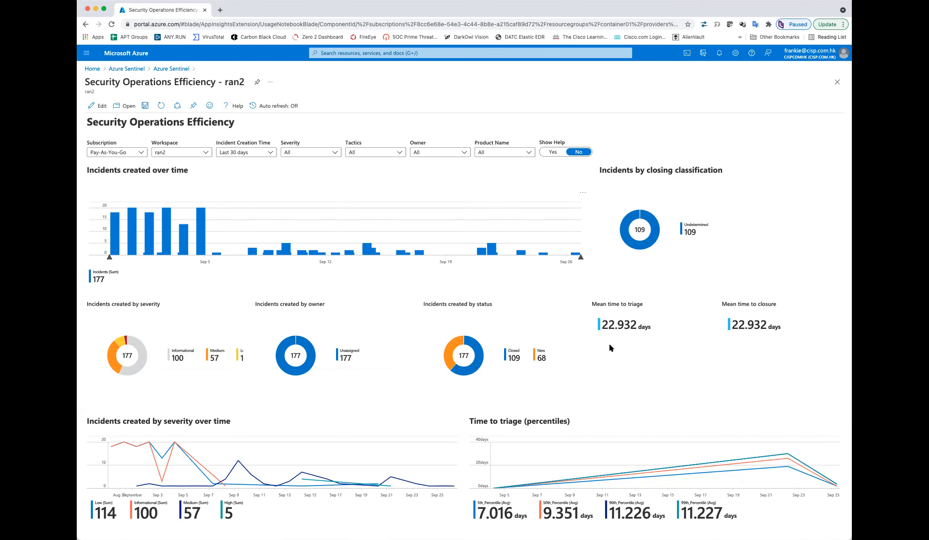
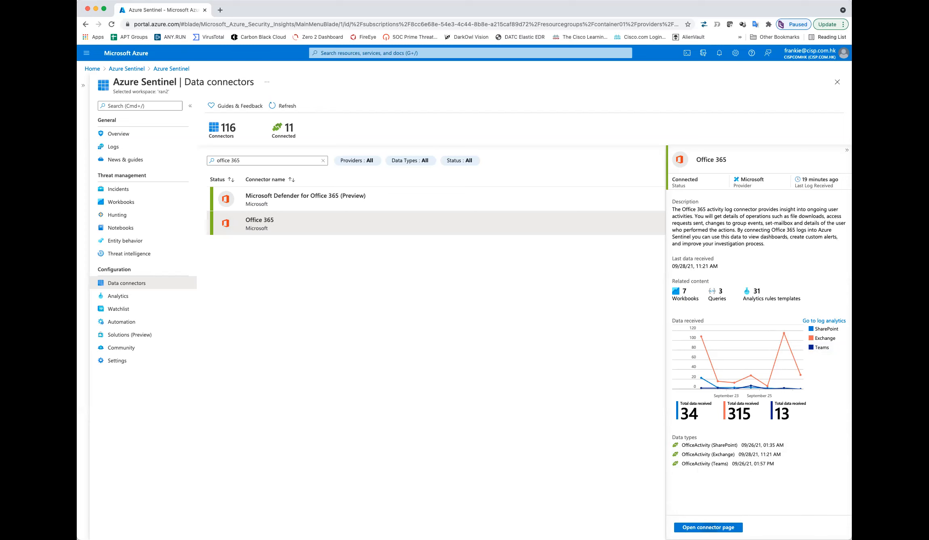
# Step: Open the Office 365 data connector page and view its instructions and next steps
pyautogui.click(707, 527)
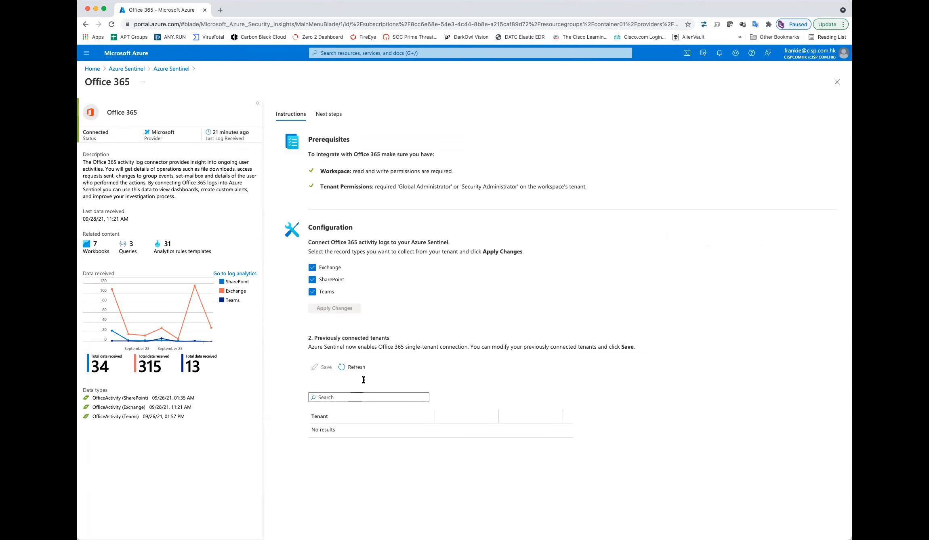
pyautogui.click(324, 113)
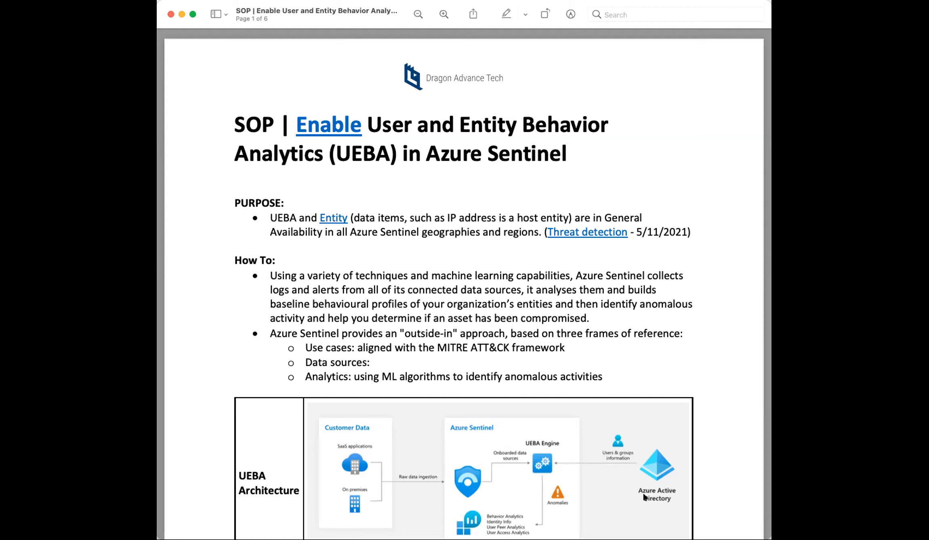
# Step: Read through the UEBA SOP, covering Azure AD roles, Sentinel role assignment, the resource group lock check and turning on UEBA
pyautogui.scroll(-10, 577, 405)
pyautogui.scroll(-15, 578, 409)
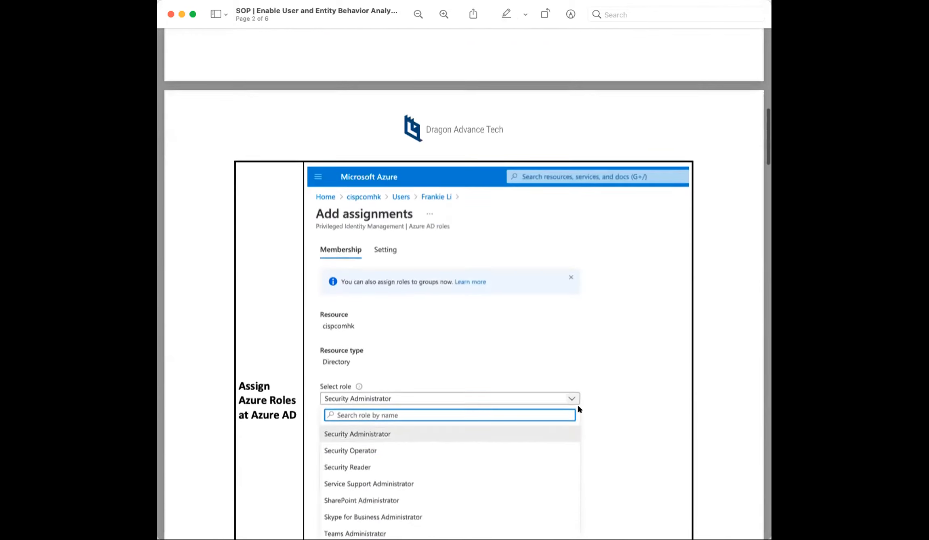
pyautogui.scroll(-15, 577, 408)
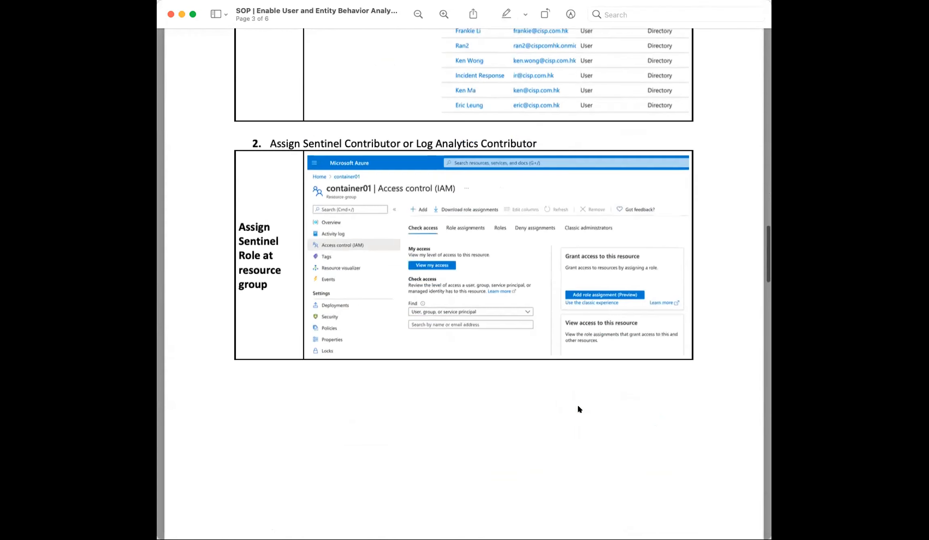
pyautogui.scroll(-15, 578, 409)
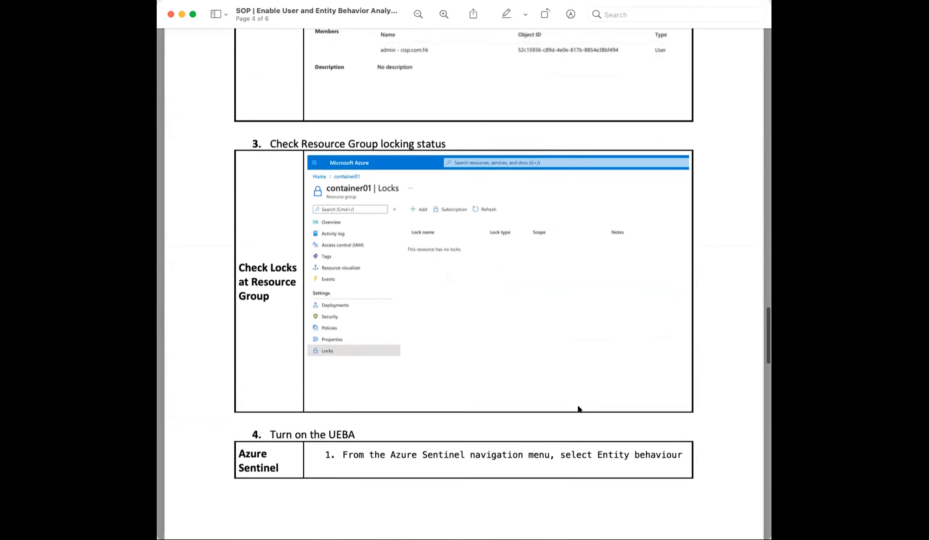
pyautogui.scroll(-10, 577, 408)
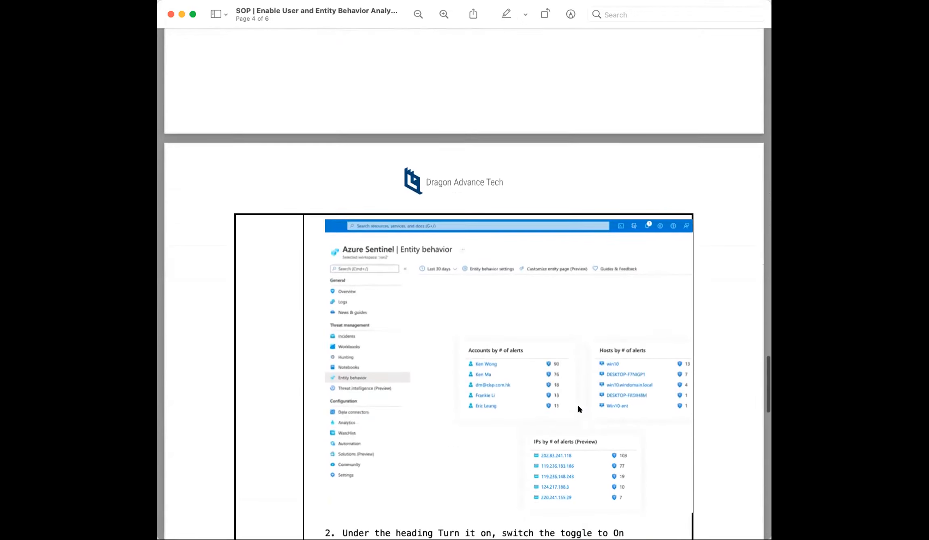
pyautogui.scroll(-15, 578, 409)
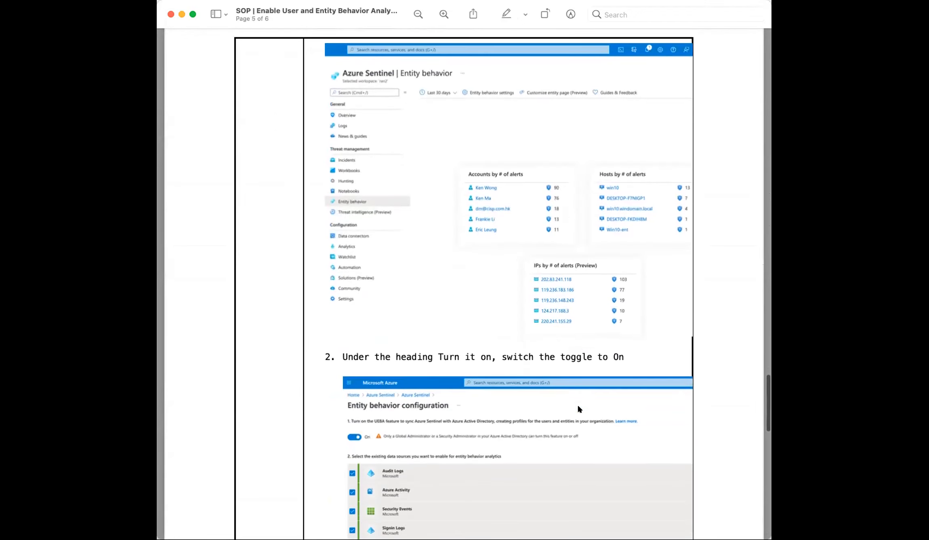
pyautogui.scroll(-1, 577, 409)
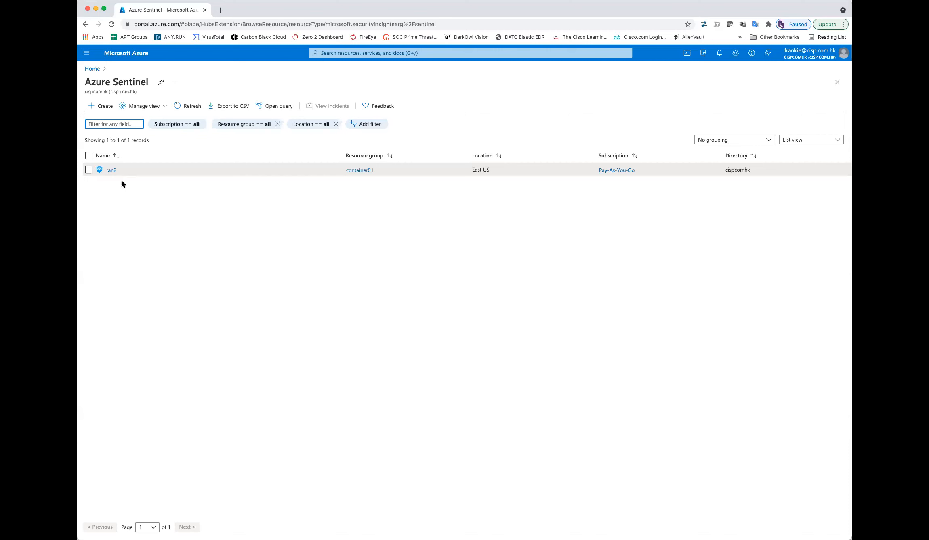
# Step: Switch to the Azure portal, open the ran2 Sentinel workspace overview and drill into the logs behind the Others events
pyautogui.click(110, 170)
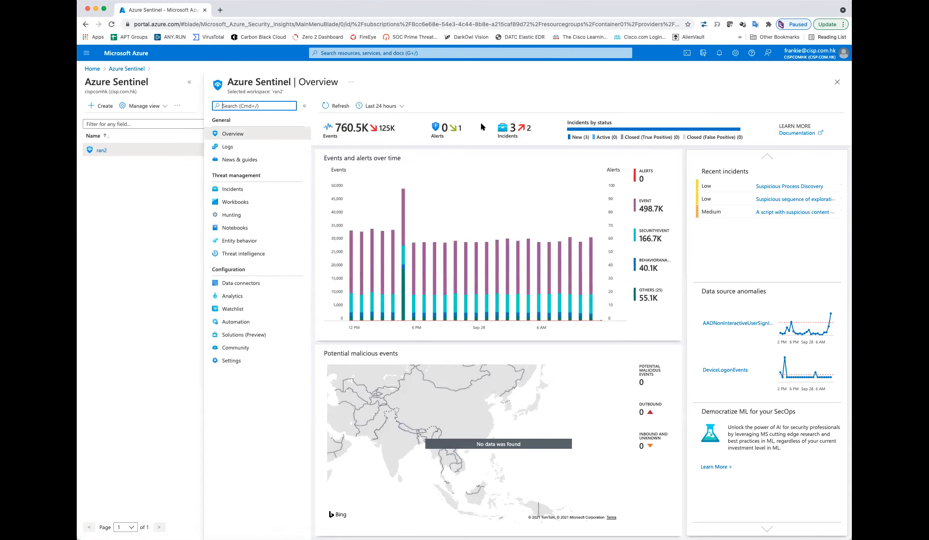
pyautogui.click(189, 81)
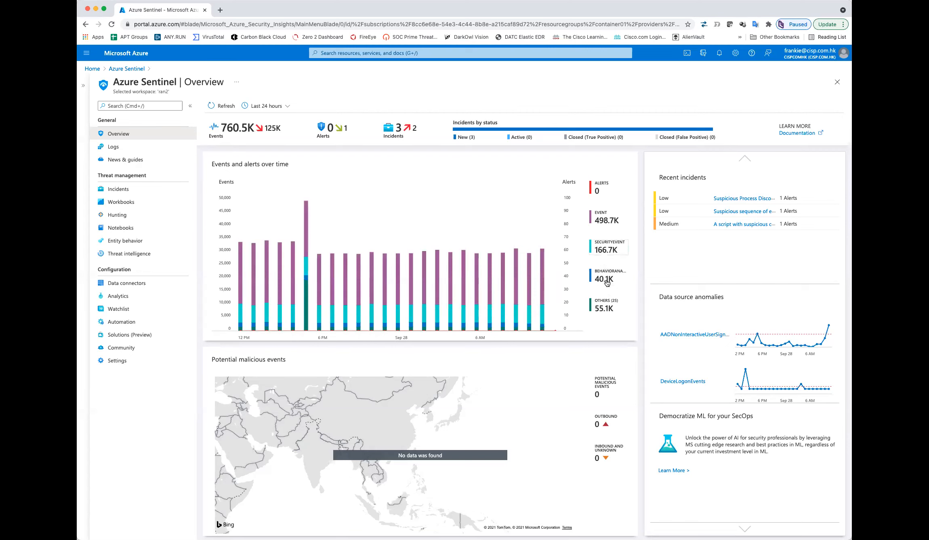
pyautogui.click(609, 309)
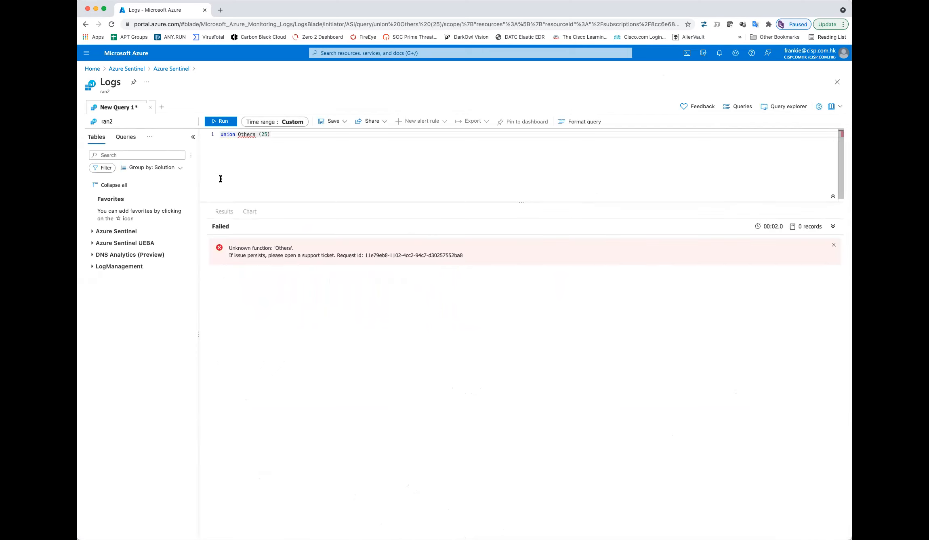
# Step: Replace the query with the BehaviorAnalytics table from the Azure Sentinel UEBA group and run it
pyautogui.click(93, 244)
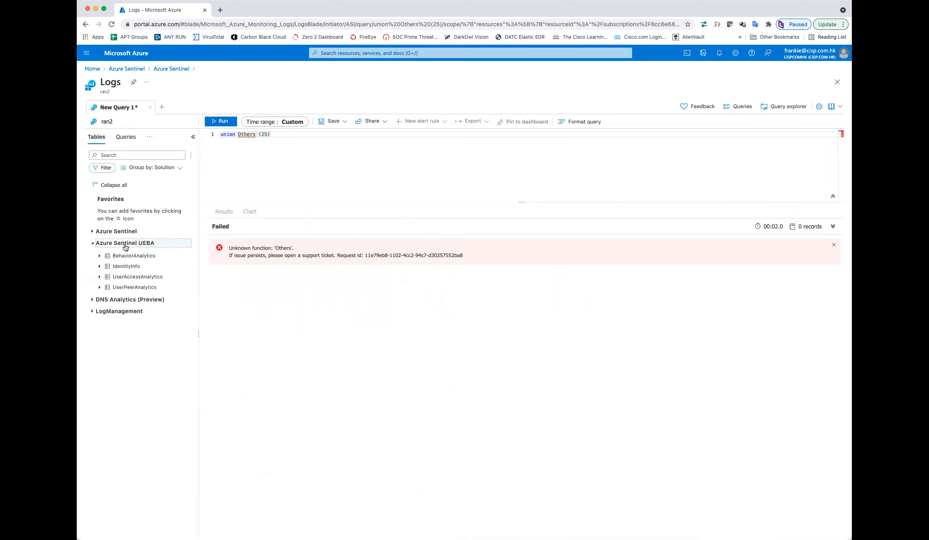
pyautogui.click(132, 257)
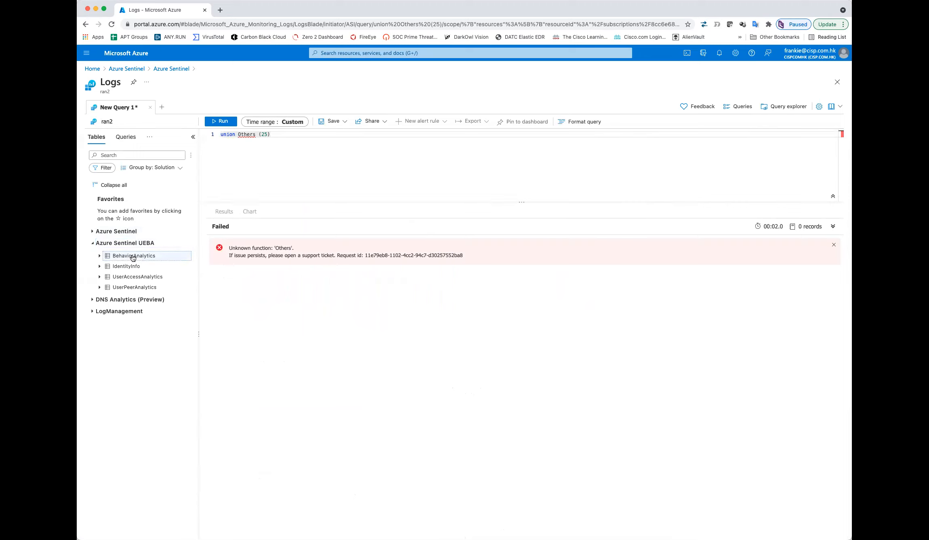
pyautogui.moveTo(133, 257)
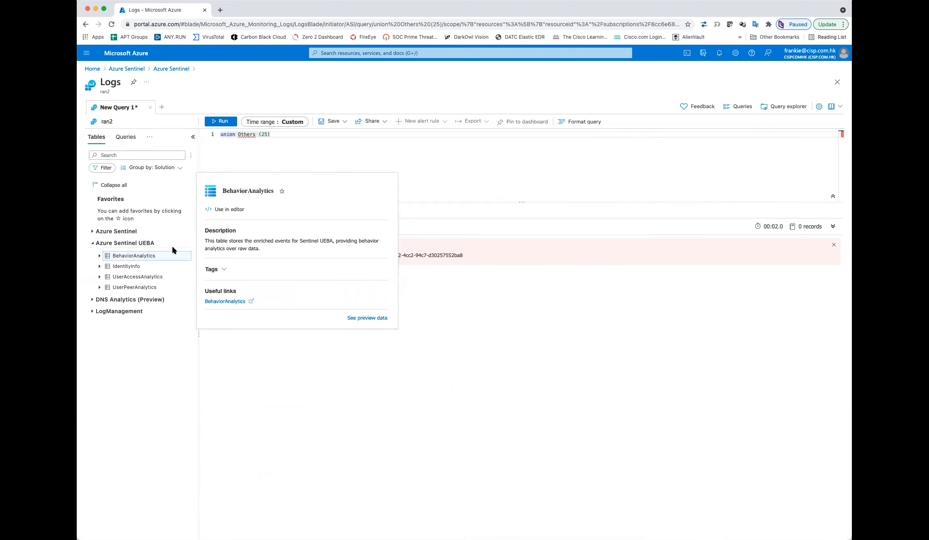
pyautogui.moveTo(222, 191); pyautogui.dragTo(272, 195)
pyautogui.press('super+c')
pyautogui.moveTo(273, 134); pyautogui.dragTo(206, 136)
pyautogui.press('super+v')
pyautogui.press('Return')
pyautogui.press('Return')
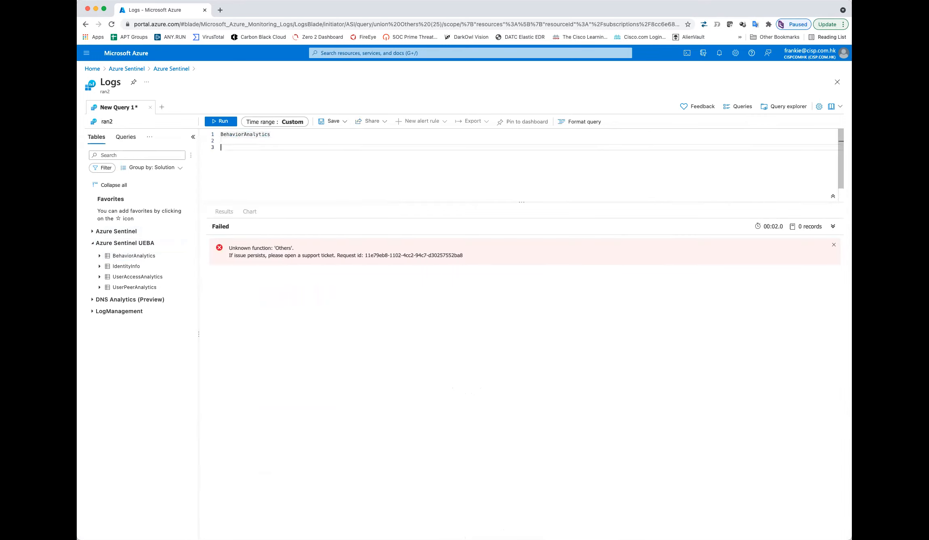
pyautogui.click(229, 121)
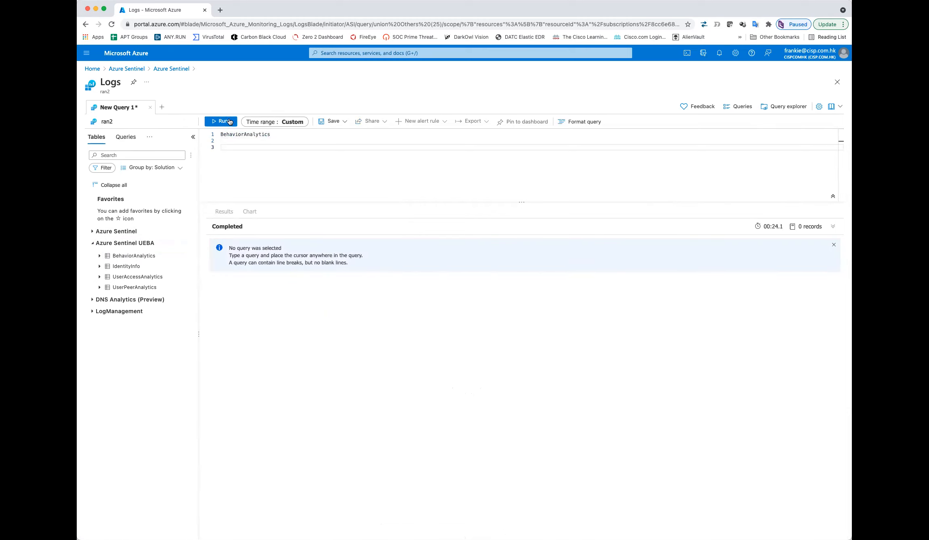
# Step: Set the query's custom time range to start on August 1, 2021 and rerun the BehaviorAnalytics query
pyautogui.click(298, 124)
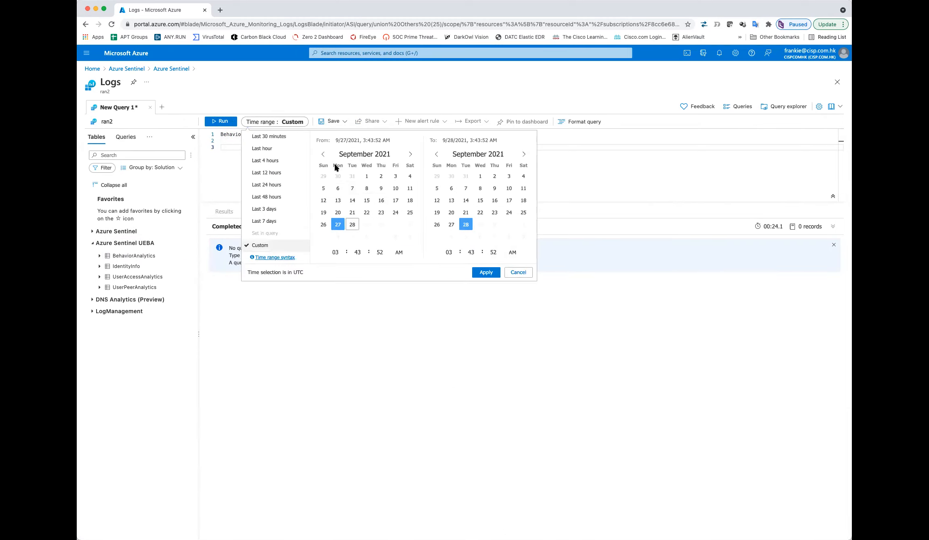
pyautogui.click(324, 155)
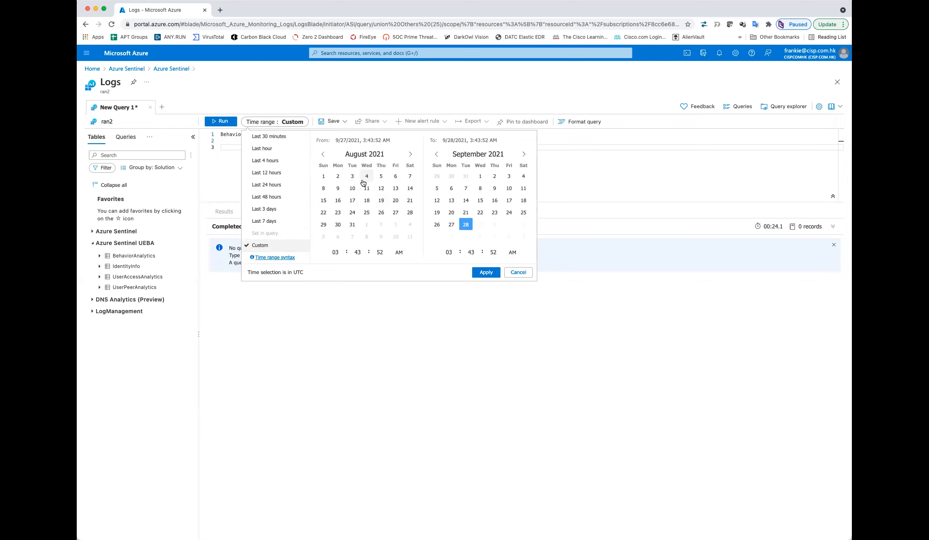
pyautogui.click(323, 176)
pyautogui.click(486, 273)
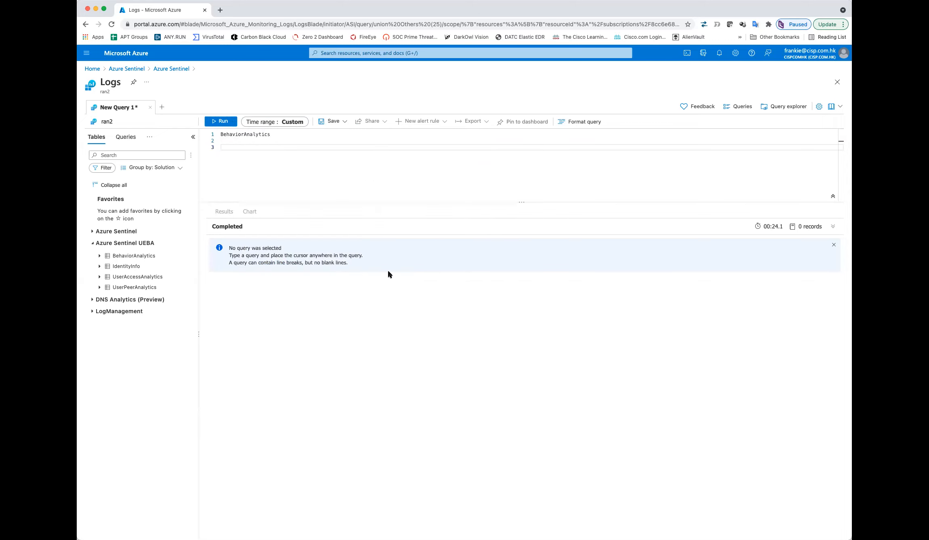
pyautogui.click(232, 141)
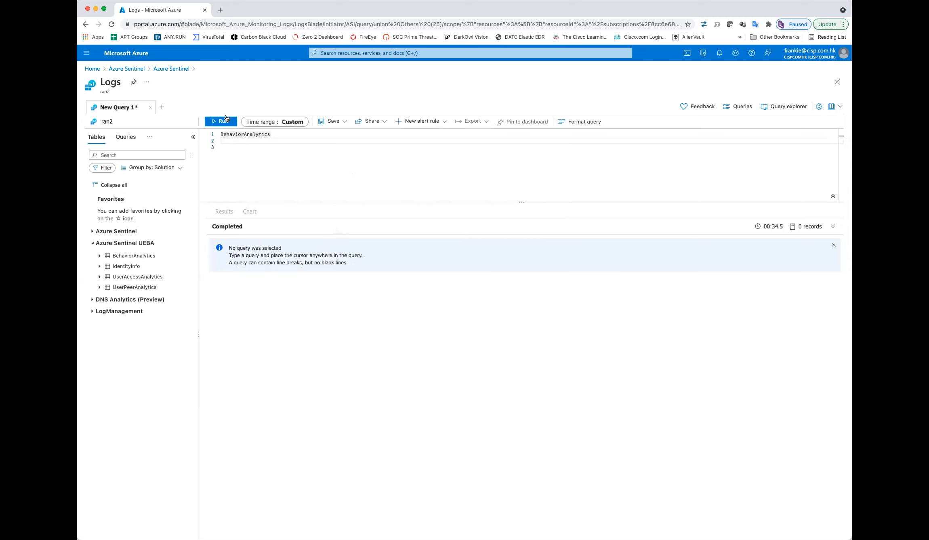
pyautogui.click(227, 122)
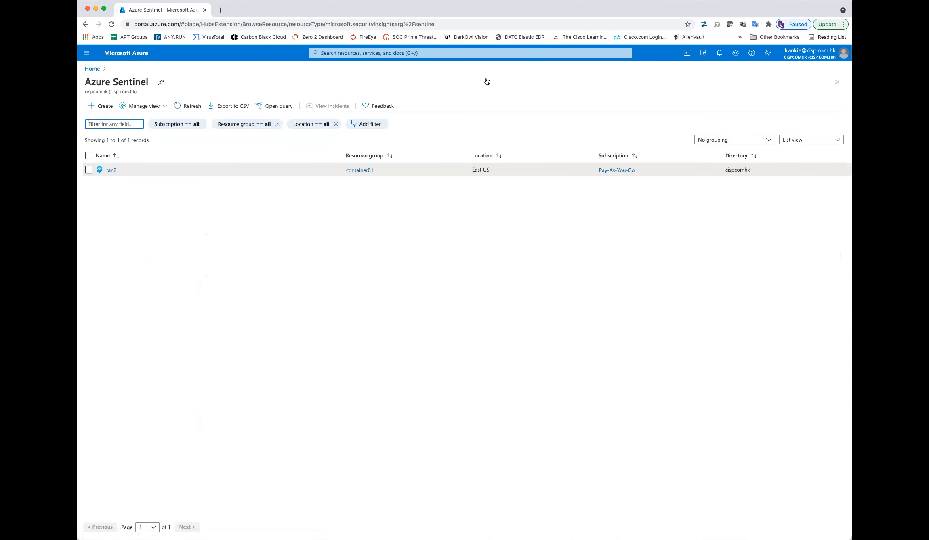
# Step: Reopen the ran2 workspace and view its entity behavior settings and active analytics rules
pyautogui.click(114, 169)
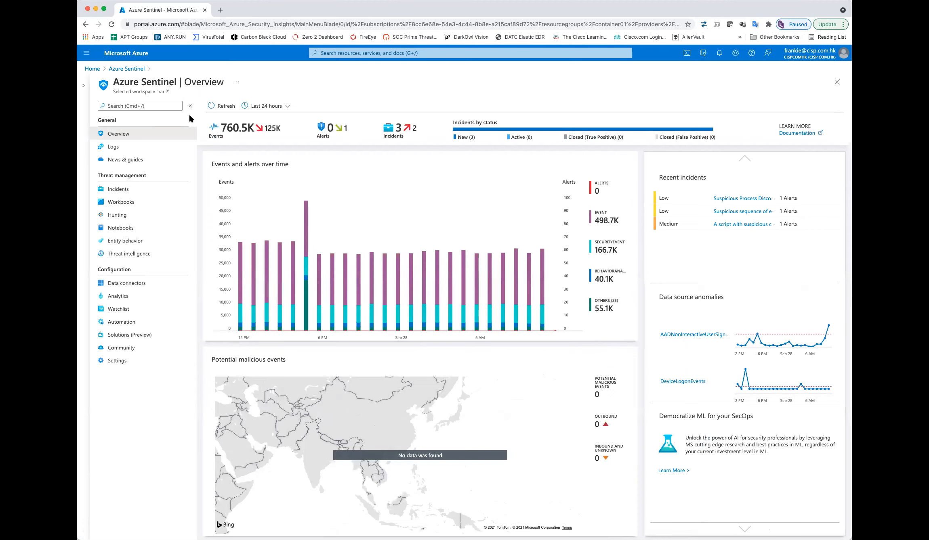
pyautogui.click(115, 241)
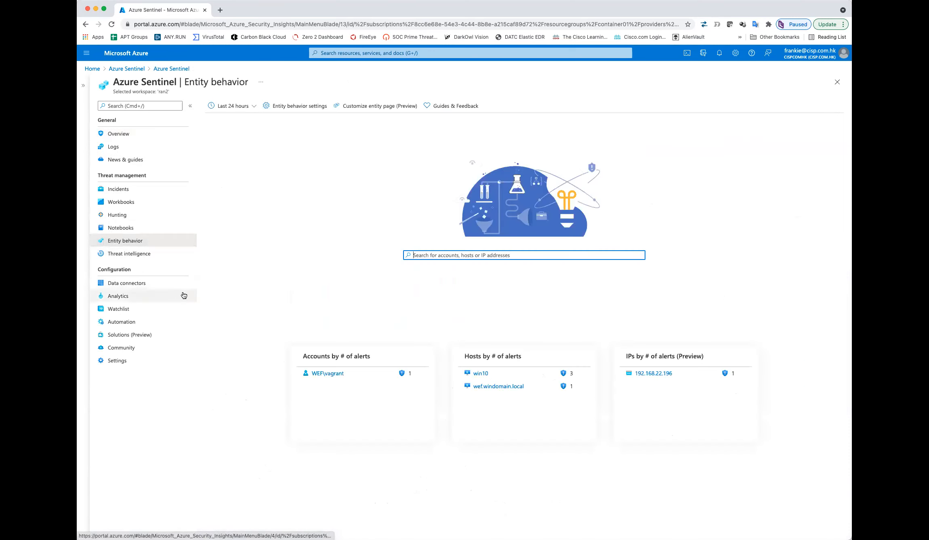
pyautogui.click(299, 108)
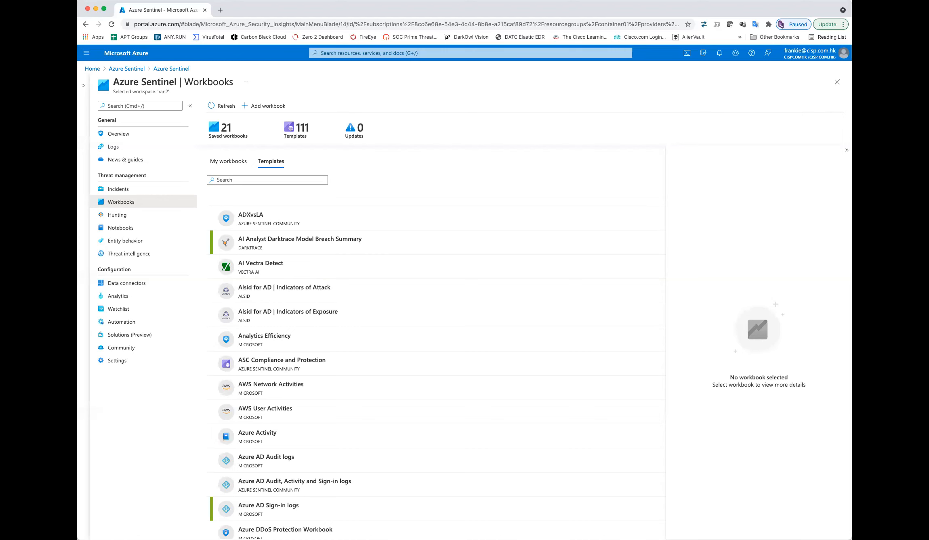
pyautogui.click(123, 301)
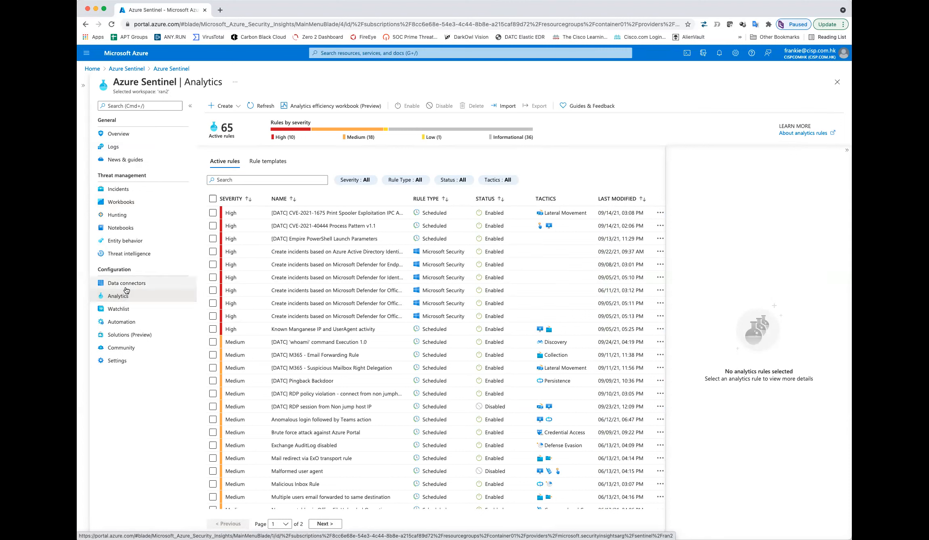
# Step: Search the saved workbooks for "office" and open the saved Office 365 workbook
pyautogui.click(122, 203)
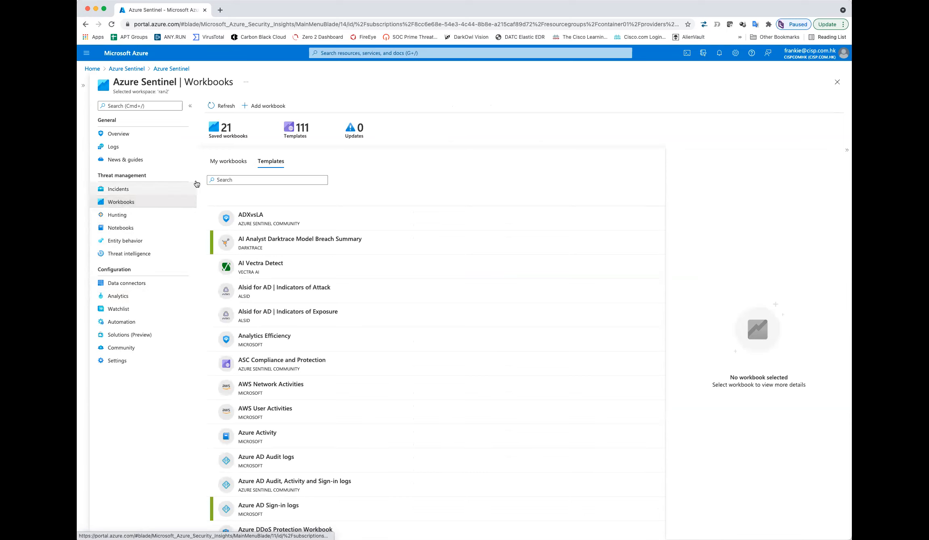
pyautogui.click(232, 168)
pyautogui.click(233, 180)
pyautogui.write('officie')
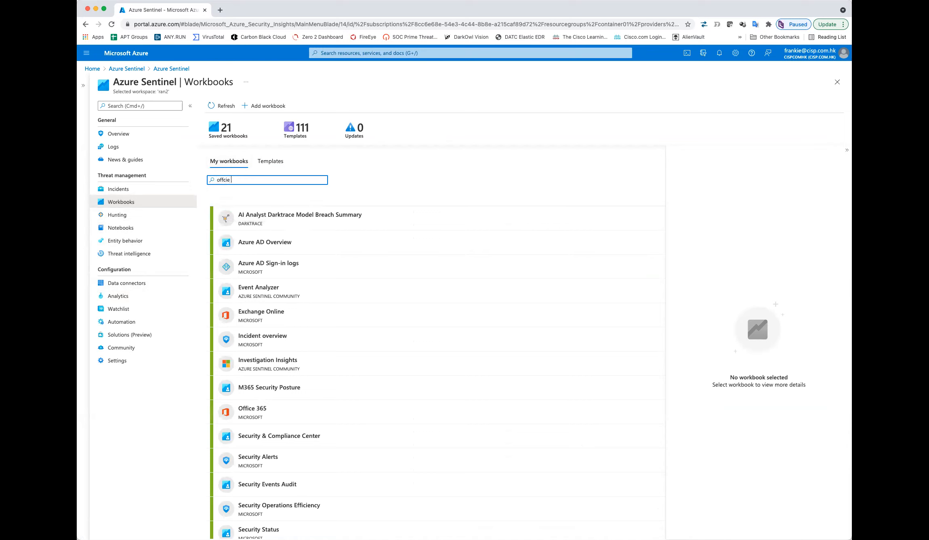
pyautogui.write('ice')
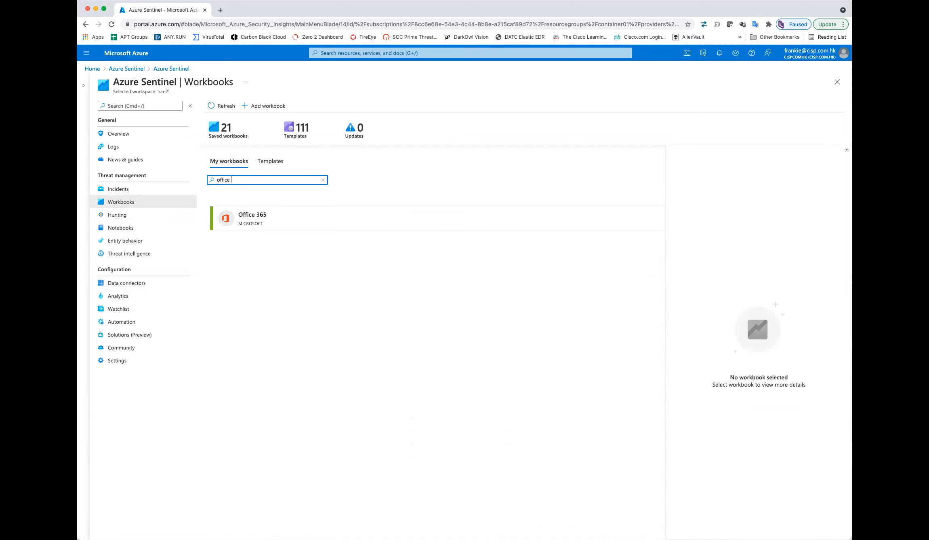
pyautogui.click(266, 225)
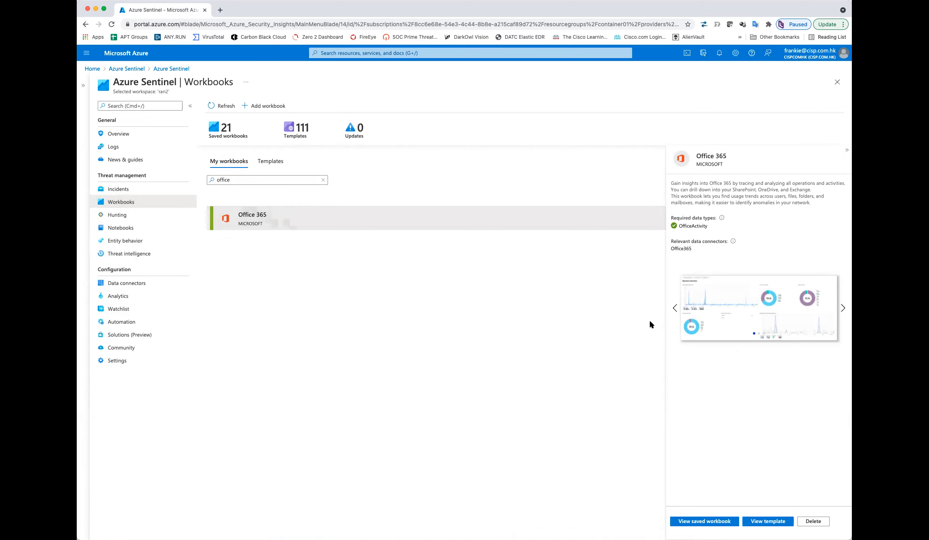
pyautogui.click(689, 522)
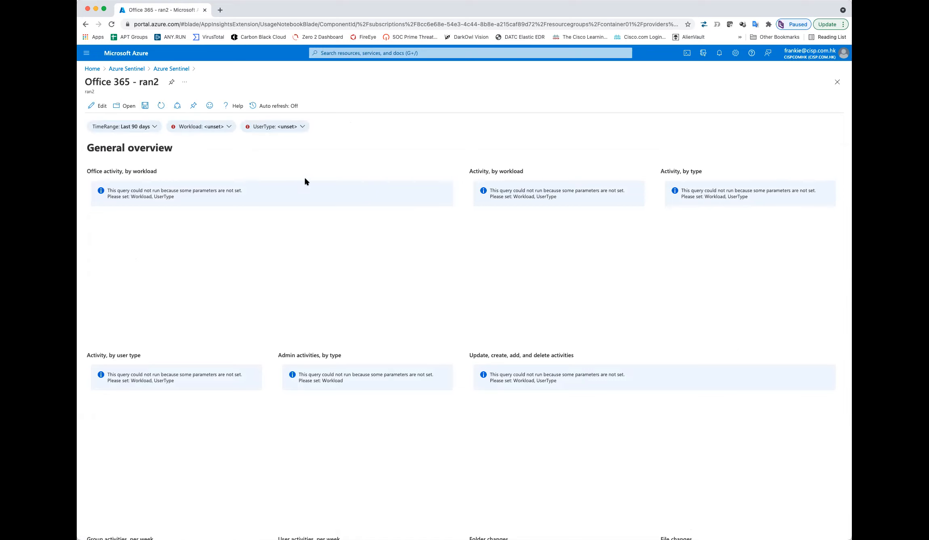
# Step: Set both the Workload and UserType filters of the Office 365 workbook to All
pyautogui.click(228, 128)
pyautogui.click(242, 128)
pyautogui.click(214, 151)
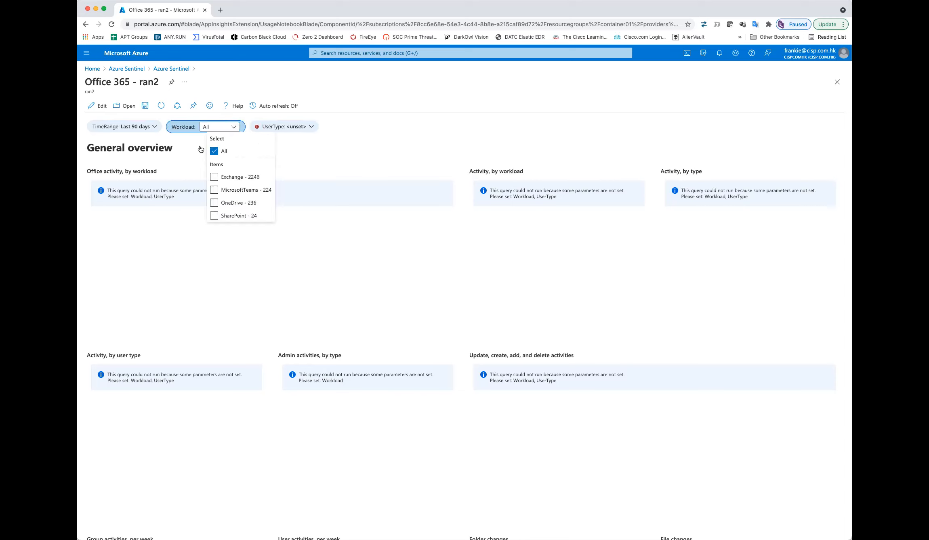
pyautogui.click(311, 156)
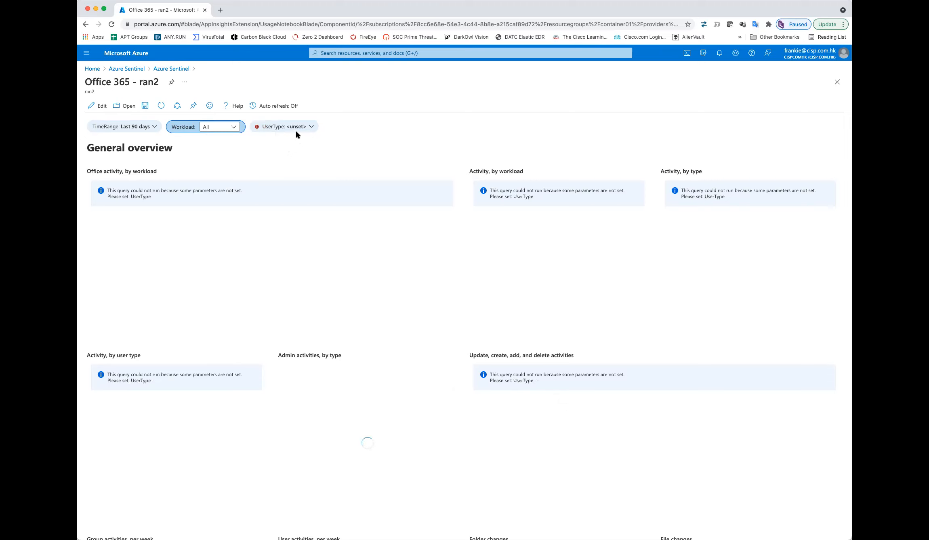
pyautogui.click(310, 128)
pyautogui.click(322, 128)
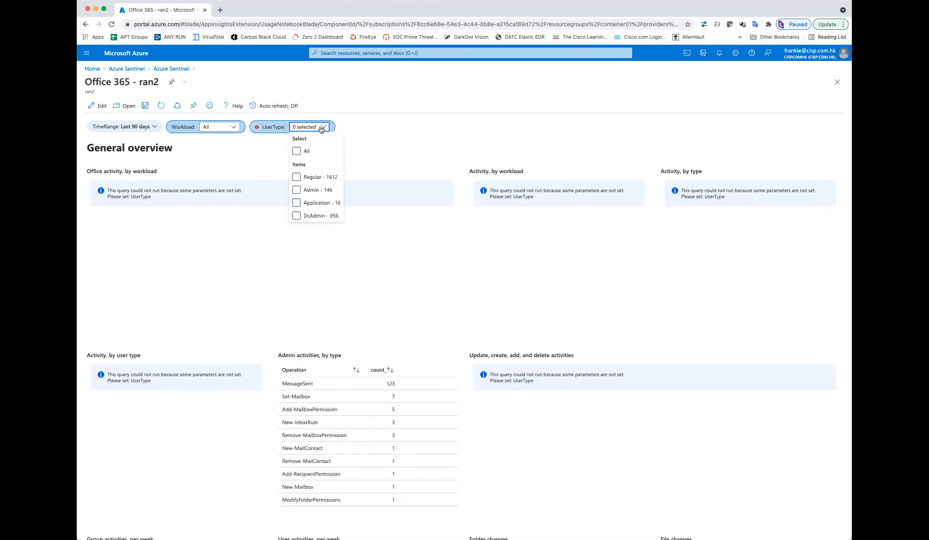
pyautogui.click(297, 152)
pyautogui.click(380, 153)
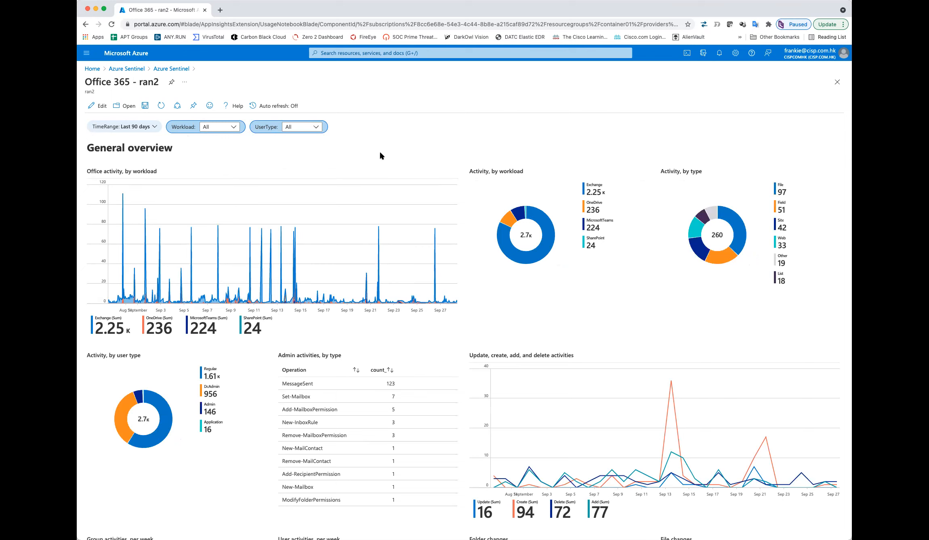
# Step: Review the Office 365 activity charts and open the "Admin activities, by type" query for editing
pyautogui.scroll(-2, 571, 493)
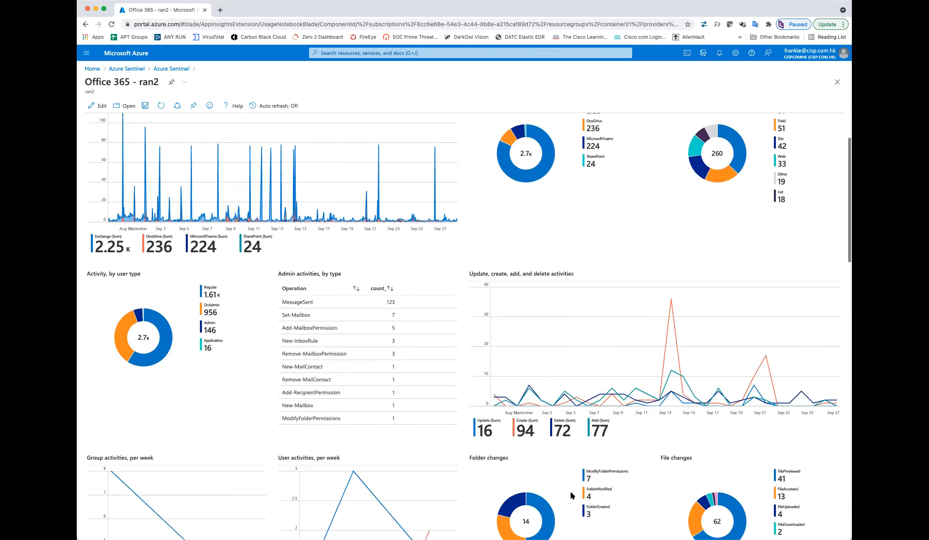
pyautogui.scroll(-2, 523, 344)
pyautogui.scroll(-3, 422, 448)
pyautogui.scroll(7, 384, 428)
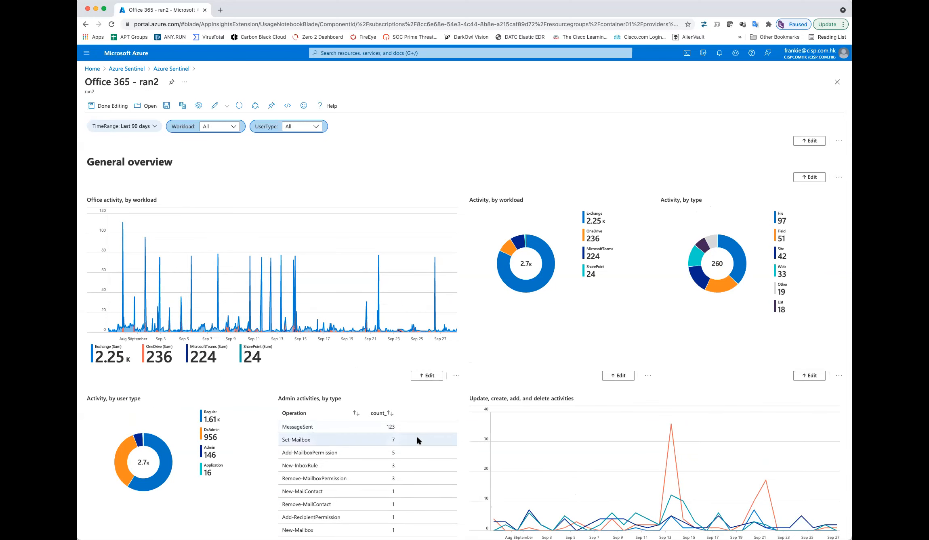
pyautogui.scroll(-4, 417, 437)
pyautogui.click(429, 460)
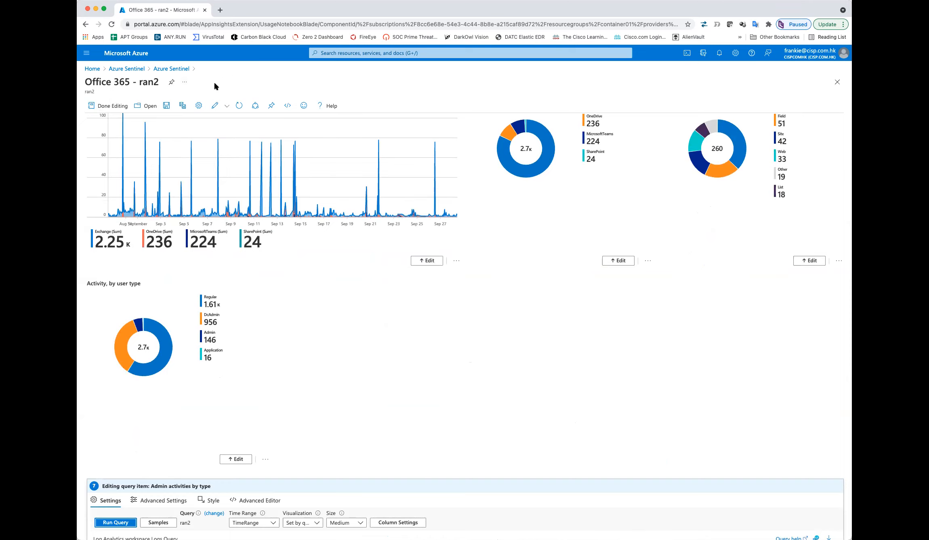
# Step: Copy the full query text of the workbook's "Admin activities by type" item
pyautogui.scroll(-2, 372, 461)
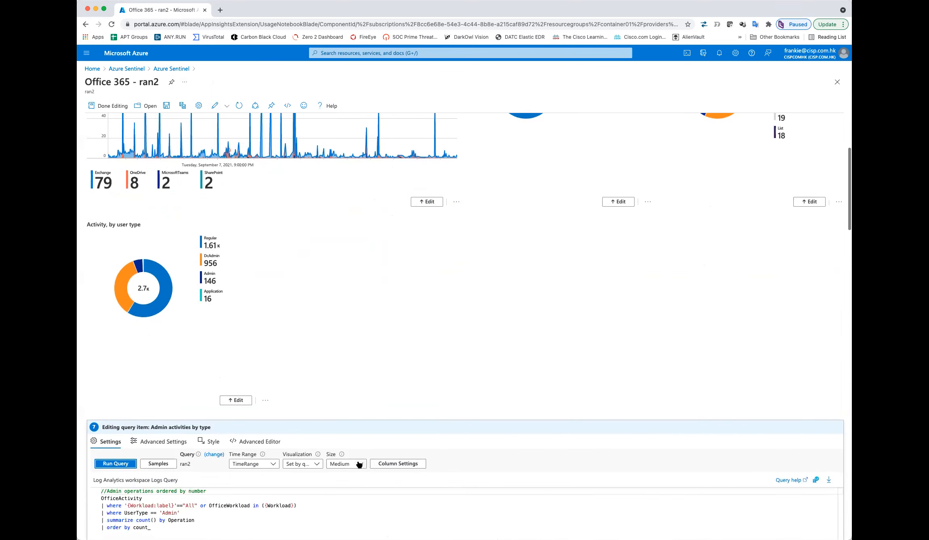
pyautogui.scroll(-5, 347, 468)
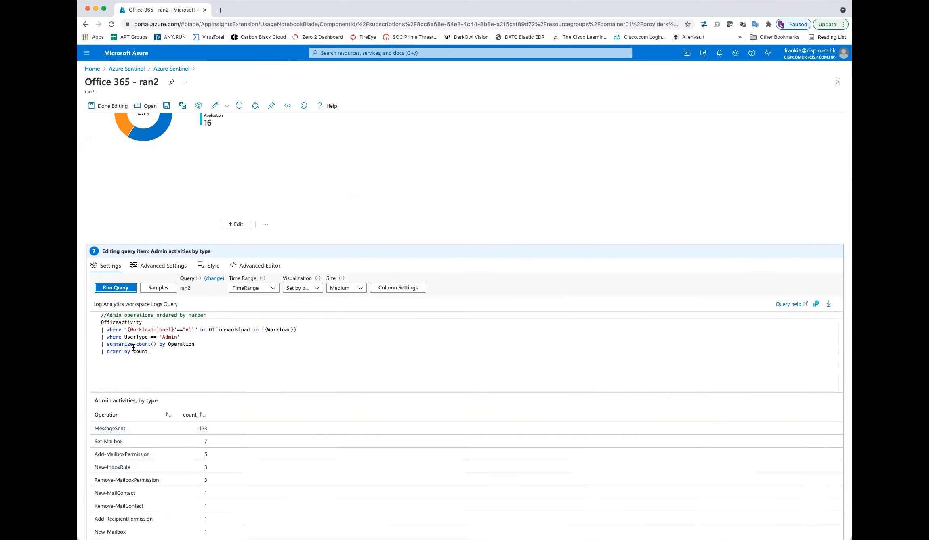
pyautogui.click(163, 352)
pyautogui.moveTo(157, 352); pyautogui.dragTo(89, 318)
pyautogui.press('super+c')
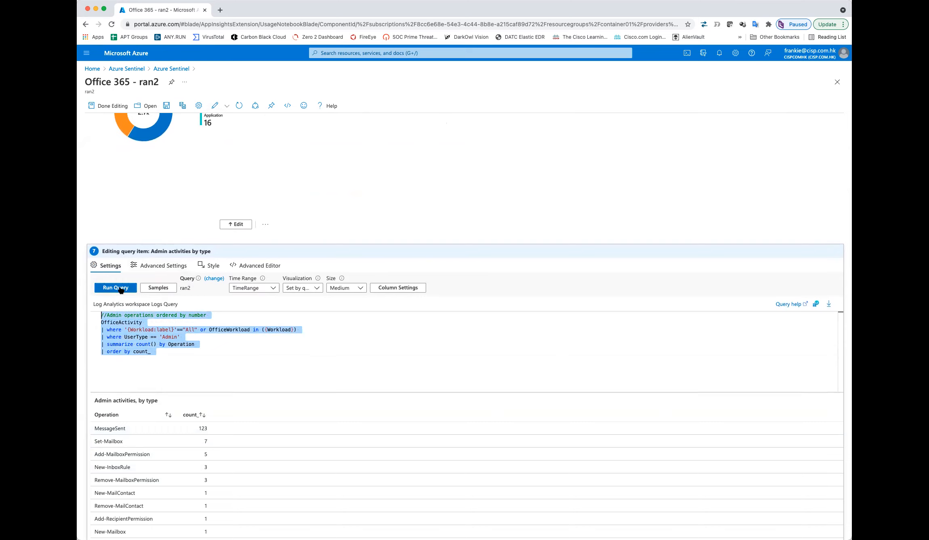
# Step: Open the ran2 workspace's Logs and try to run the copied admin operations query in a new query
pyautogui.scroll(10, 165, 273)
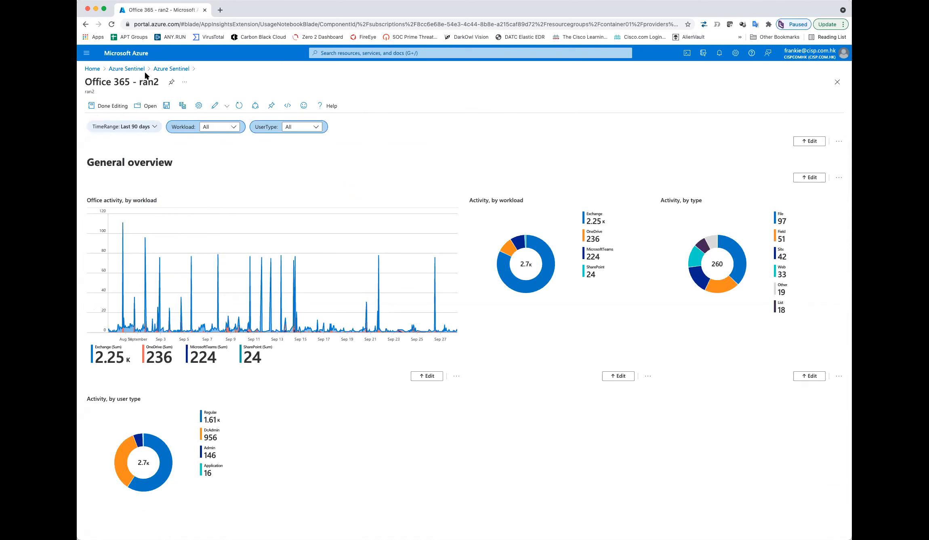
pyautogui.click(172, 68)
pyautogui.click(118, 152)
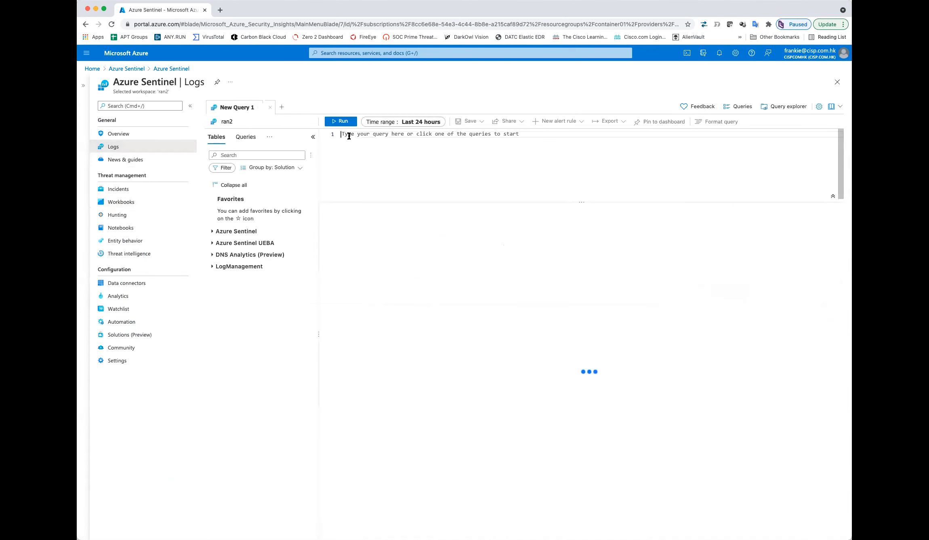
pyautogui.press('super+v')
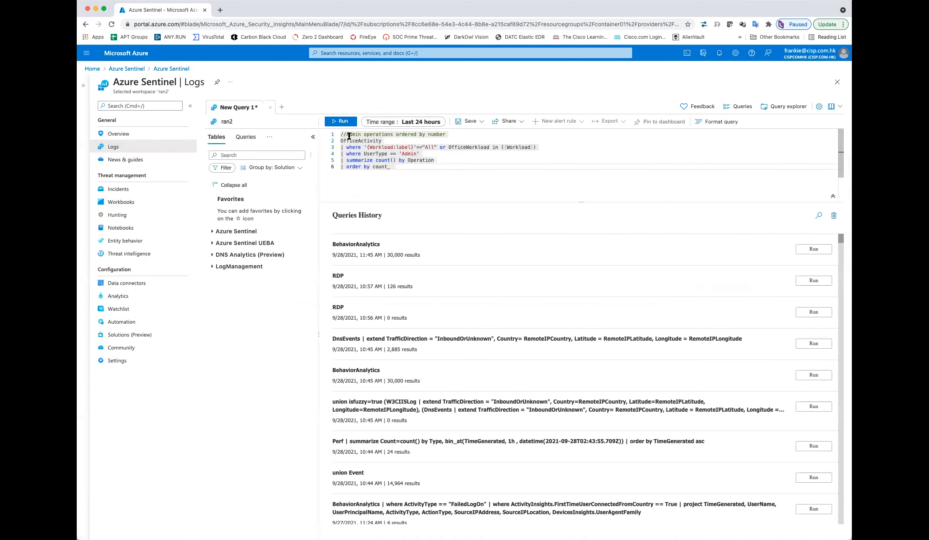
pyautogui.click(340, 124)
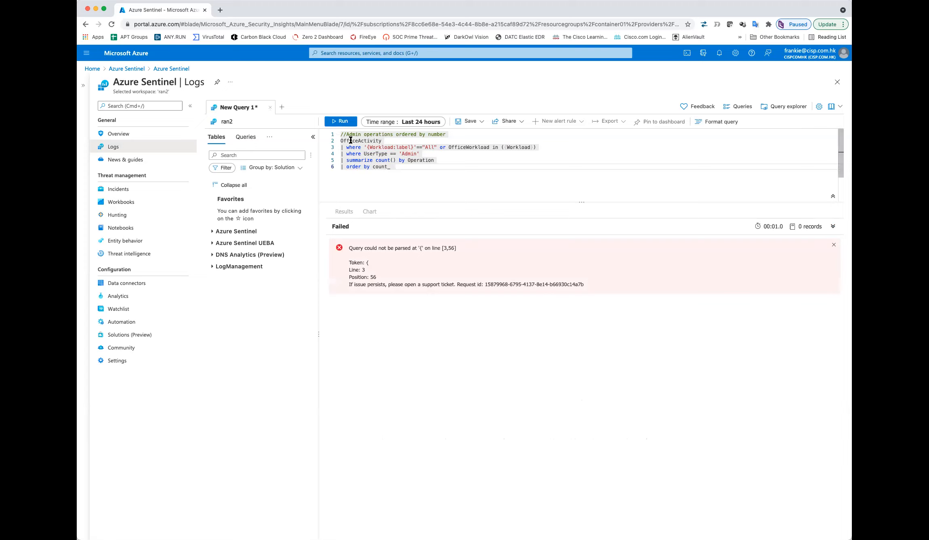
# Step: Remove the "//Admin operations ordered by number" comment line from the query and try running it again
pyautogui.click(437, 123)
pyautogui.click(502, 177)
pyautogui.click(344, 133)
pyautogui.press('BackSpace')
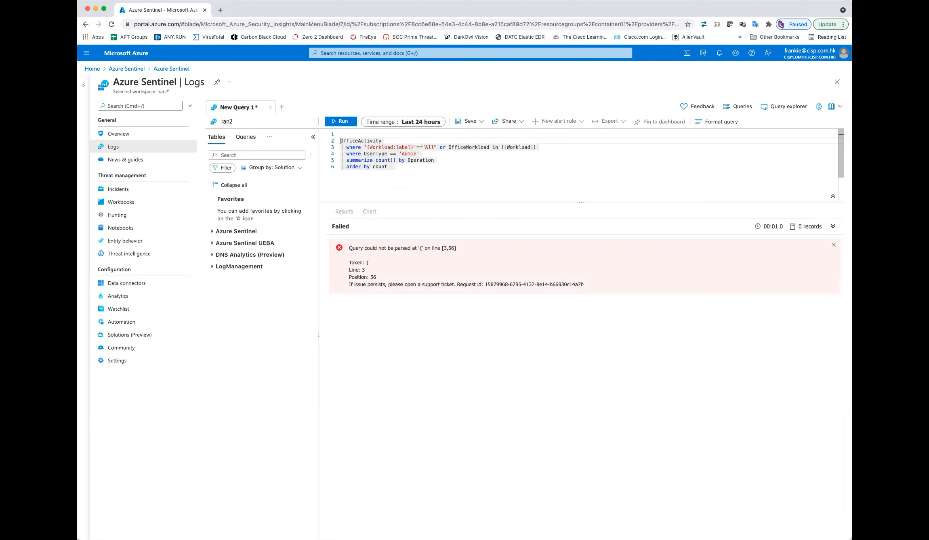
pyautogui.press('Delete')
pyautogui.click(342, 122)
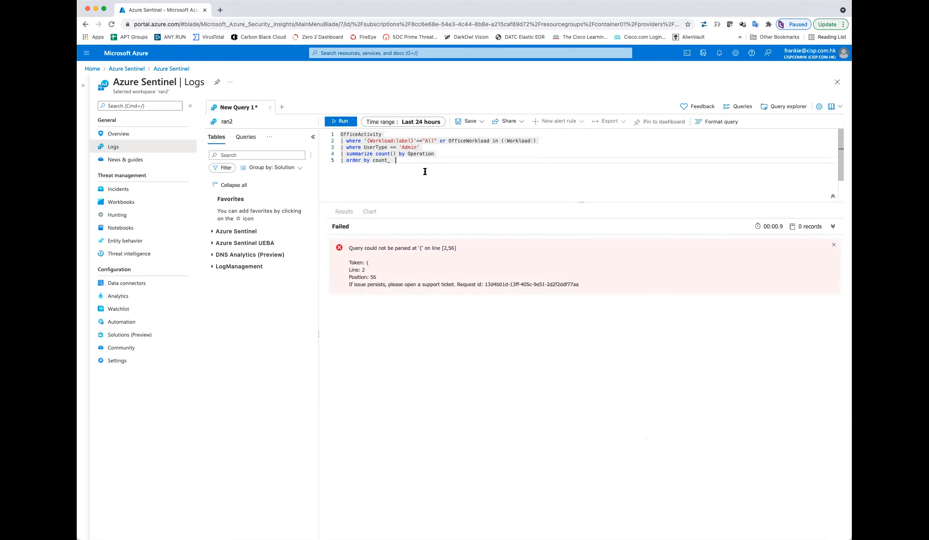
# Step: Delete the where, summarize and order by lines so only OfficeActivity remains, and run the query
pyautogui.click(547, 140)
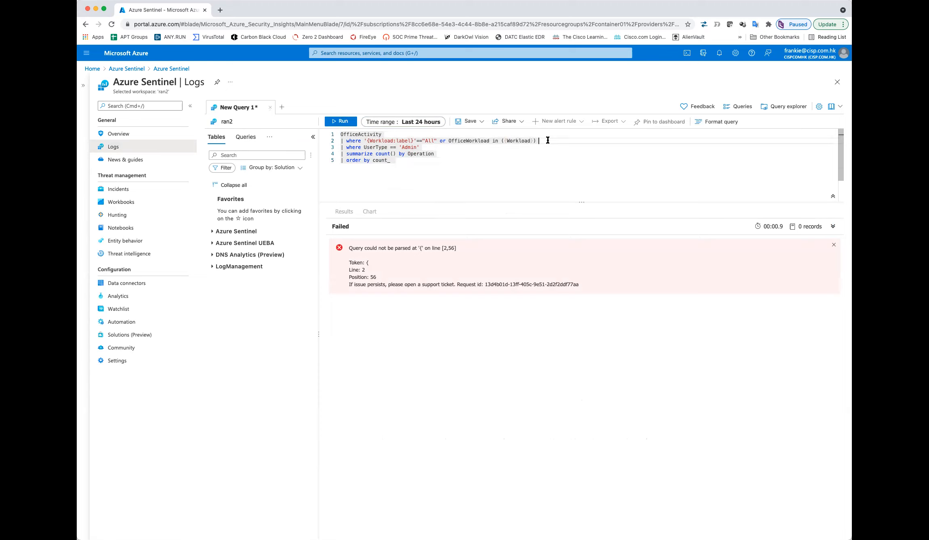
pyautogui.moveTo(419, 160); pyautogui.dragTo(315, 137)
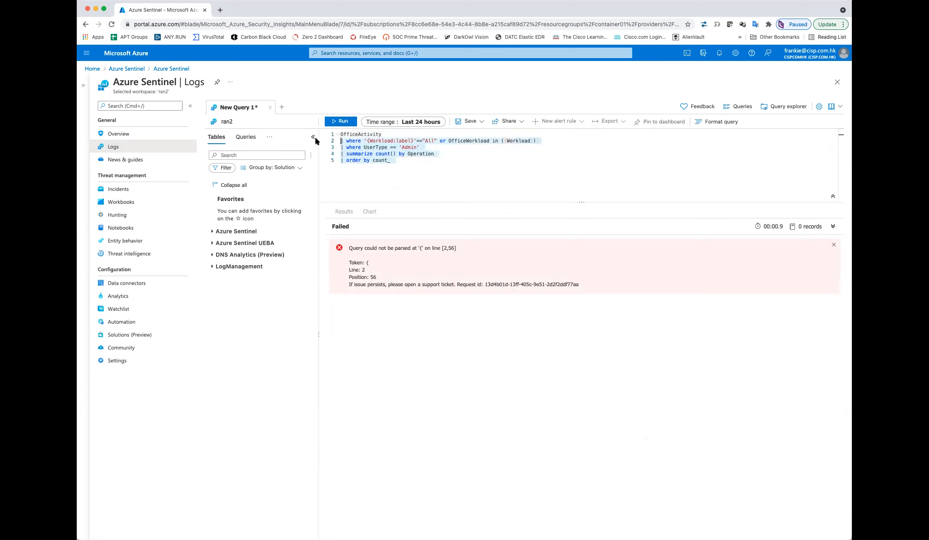
pyautogui.press('BackSpace')
pyautogui.click(339, 122)
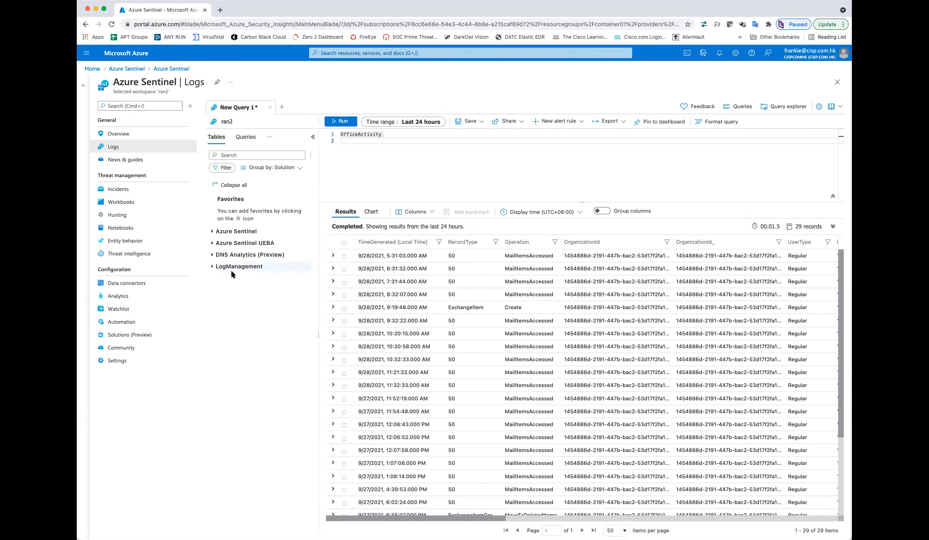
# Step: Expand the OfficeActivity table's fields under Azure Sentinel and examine the result columns through to the user and client IP fields
pyautogui.click(212, 232)
pyautogui.click(219, 360)
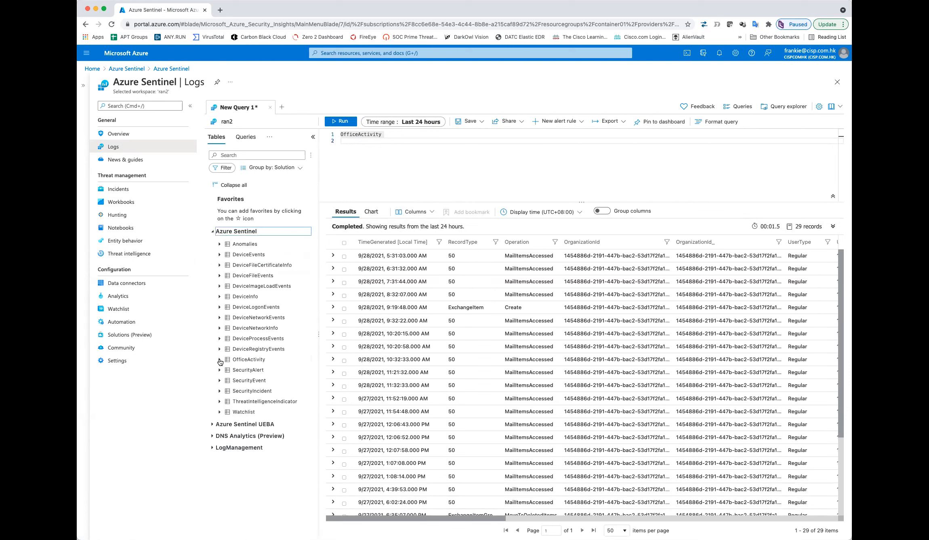
pyautogui.moveTo(263, 364)
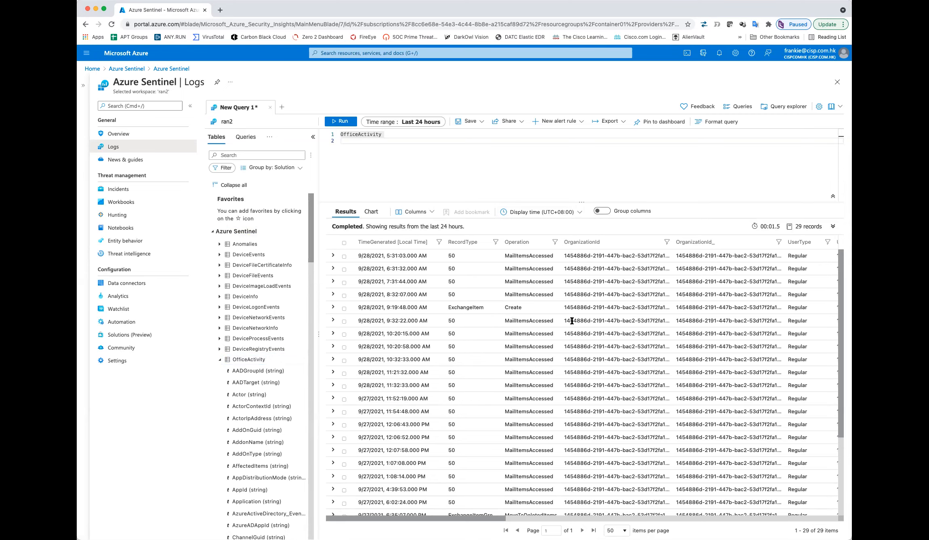
pyautogui.hscroll(10, 571, 320)
pyautogui.hscroll(10, 571, 321)
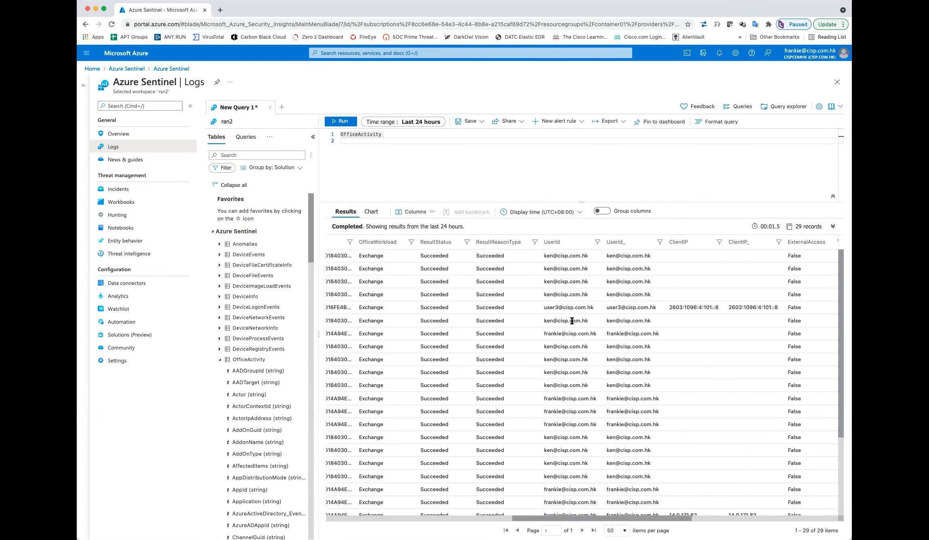
# Step: Find the BehaviorAnalytics table under Azure Sentinel UEBA, use it in the editor in place of OfficeActivity and run the query
pyautogui.click(212, 232)
pyautogui.click(213, 243)
pyautogui.click(254, 259)
pyautogui.moveTo(254, 258)
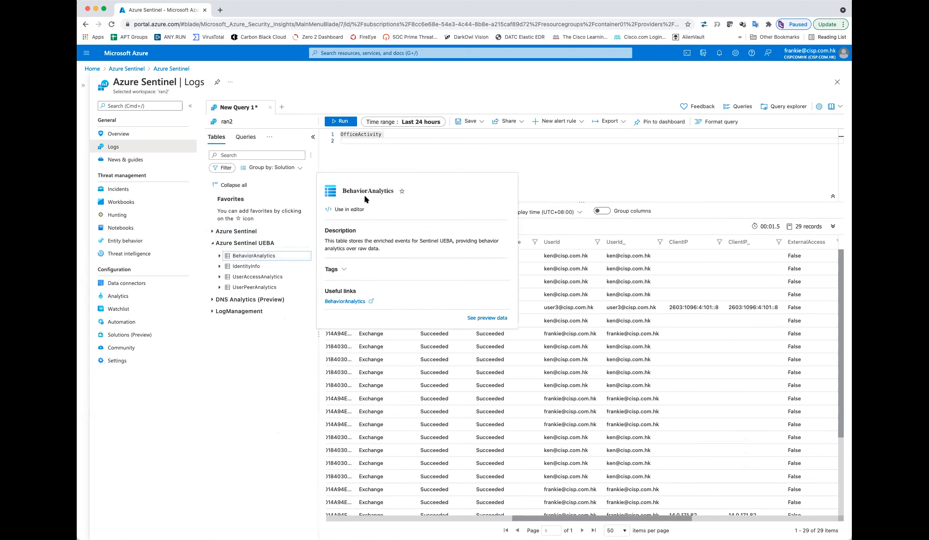
pyautogui.moveTo(341, 191); pyautogui.dragTo(394, 196)
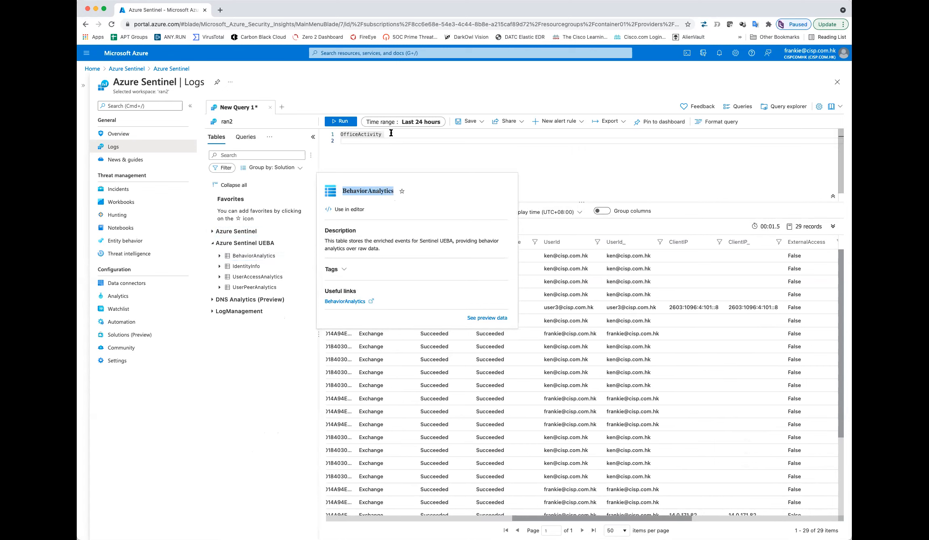
pyautogui.click(348, 209)
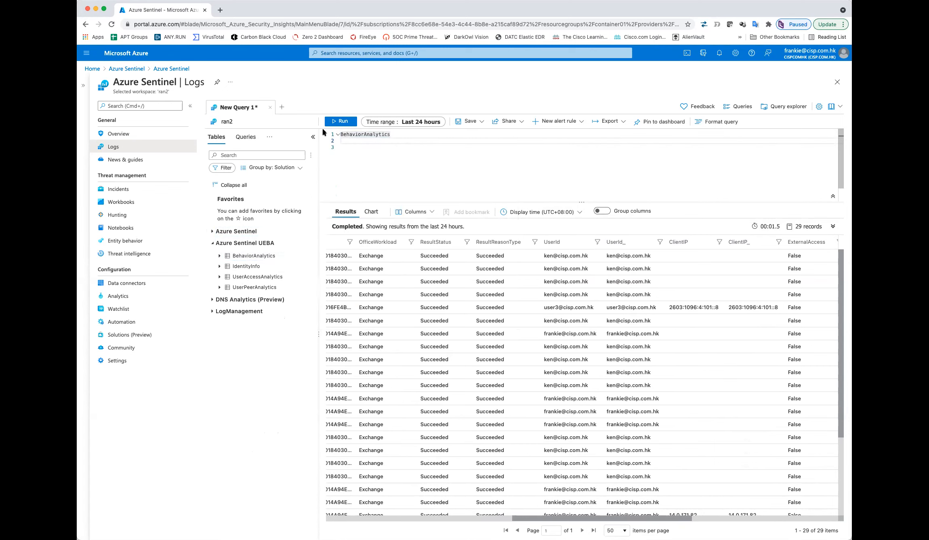
pyautogui.click(336, 121)
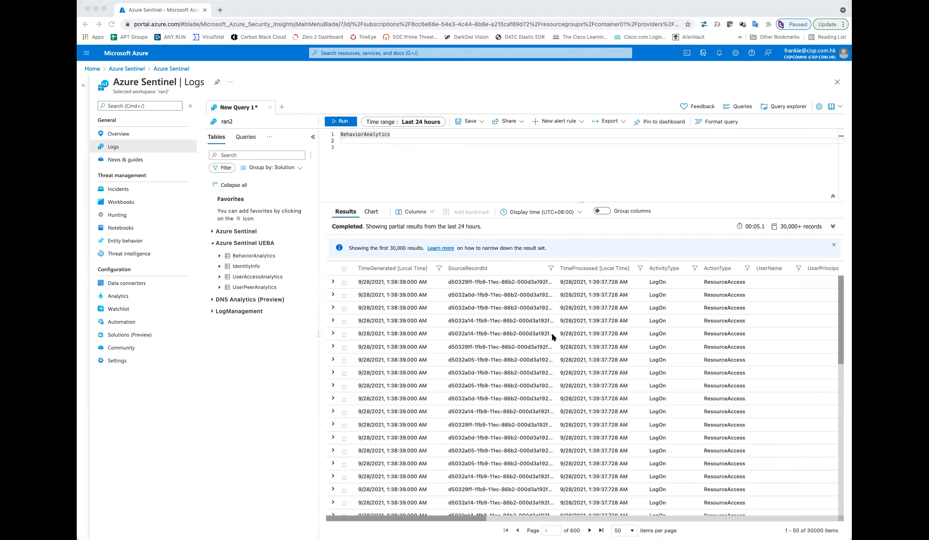
# Step: Replace the query with BehaviorAnalytics filtered on "FailedLogOn" and FirstTimeUserConnectedFromCountry == True, projecting user, action, source IP and user-agent fields, and try running it
pyautogui.click(436, 140)
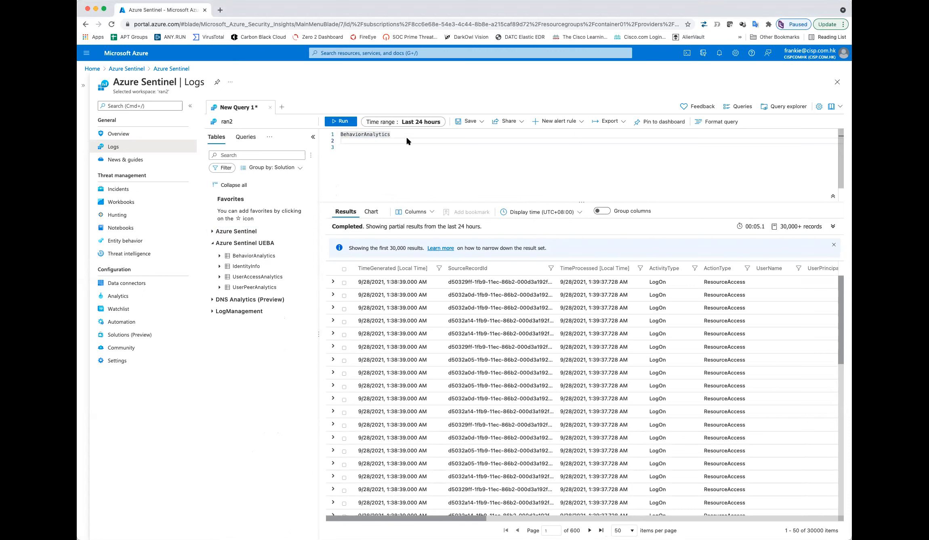
pyautogui.write('BehaviorAnalytics | where ActivityType == "FailedLogOn" | where ActivityInsights.FirstTimeUserConnectedFromCountry == True | project TimeGenerated, UserName, UserPrincipalName, ActivityType, ActionType, SourceIPAddress, SourceIPLocation, DevicesInsights.UserAgentFamily')
pyautogui.moveTo(398, 135); pyautogui.dragTo(336, 135)
pyautogui.press('BackSpace')
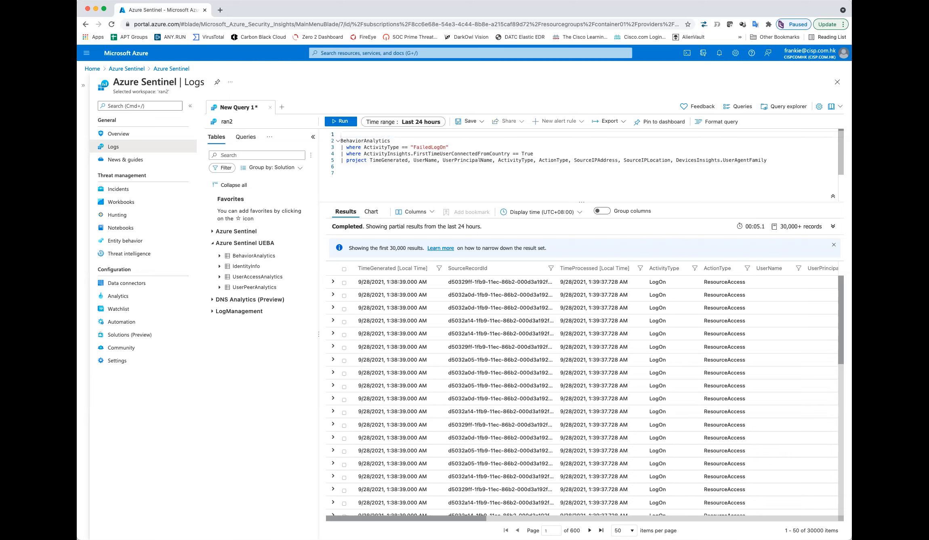
pyautogui.press('Delete')
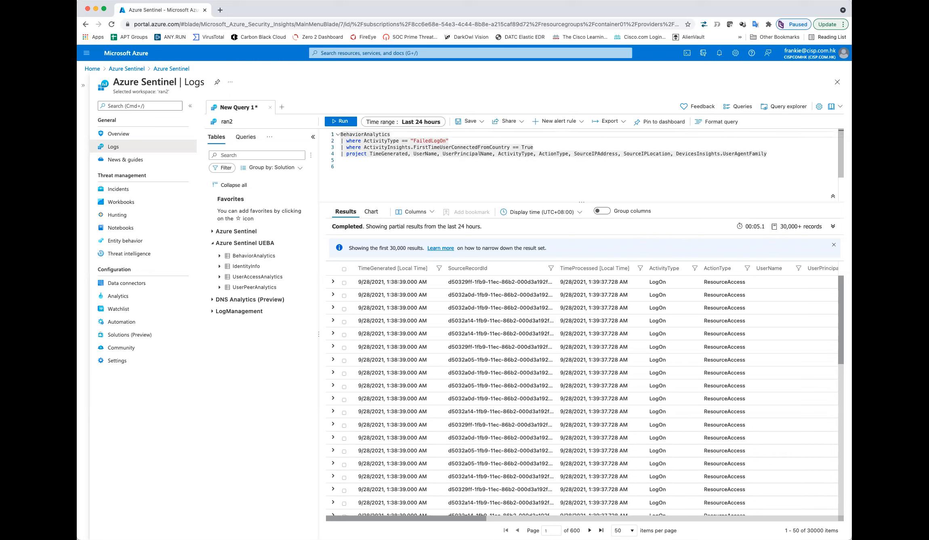
pyautogui.click(410, 177)
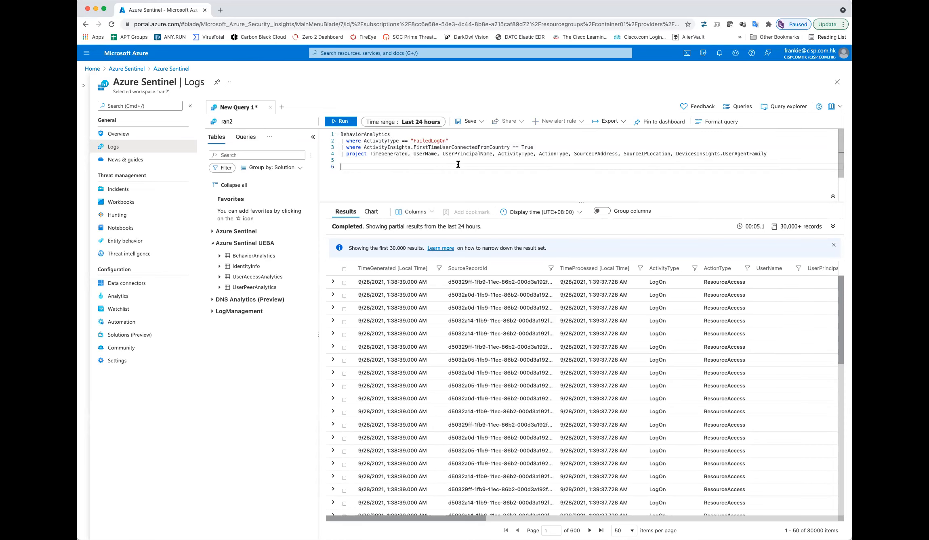
pyautogui.click(347, 123)
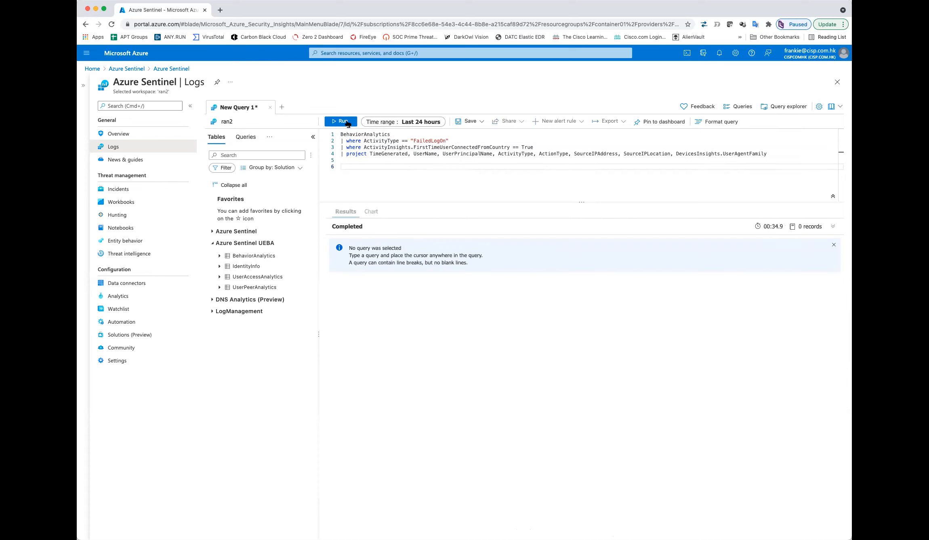
# Step: Set the query to a custom time range with a start date in an earlier month
pyautogui.click(428, 121)
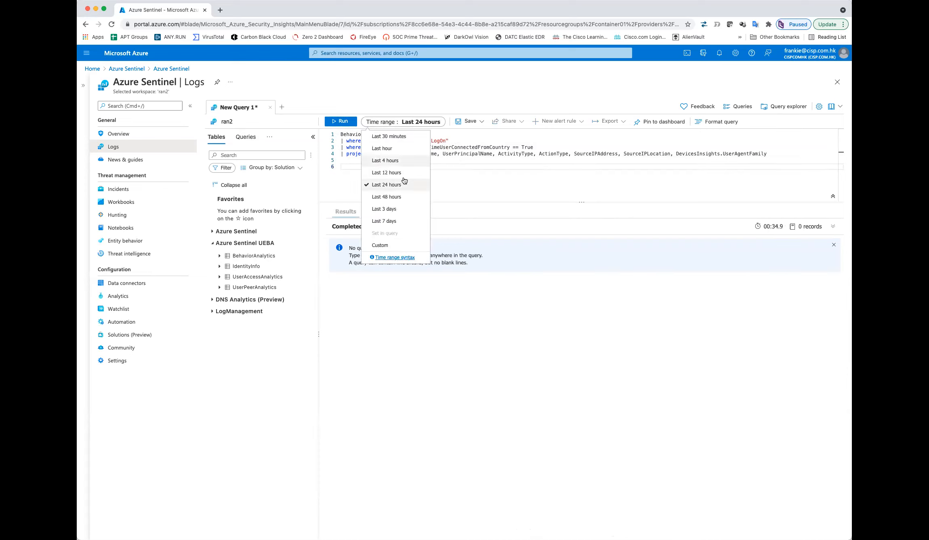
pyautogui.click(381, 245)
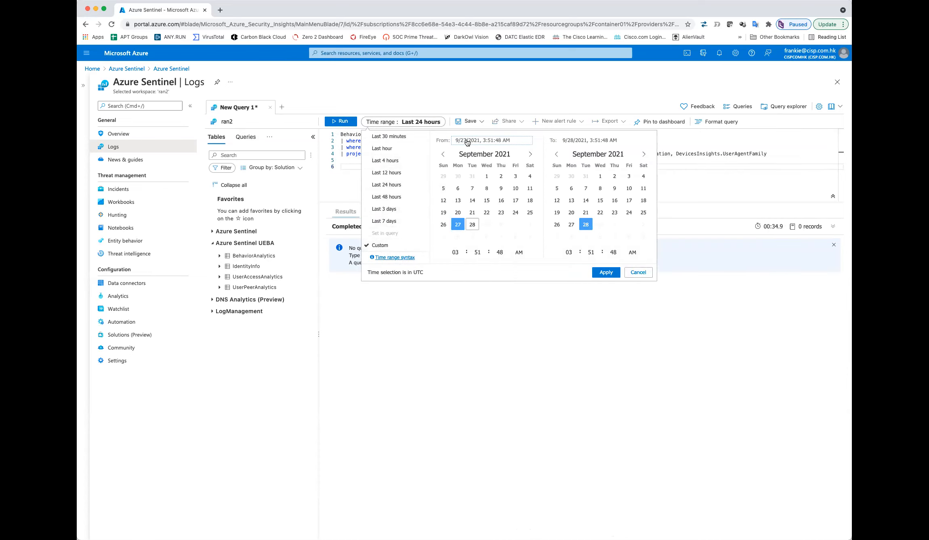
pyautogui.click(442, 154)
pyautogui.click(442, 154)
pyautogui.click(501, 177)
pyautogui.click(605, 272)
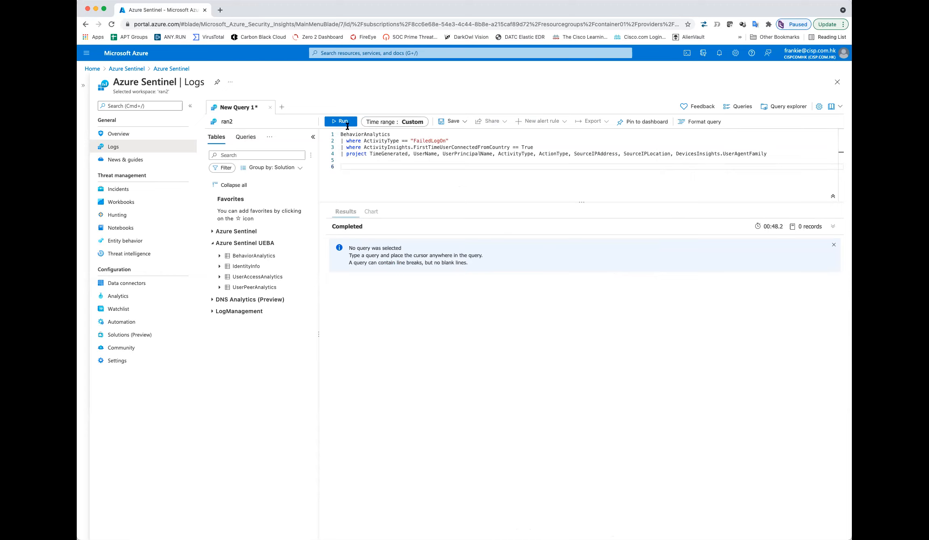
# Step: Remove the blank line below the project clause and run the failed logon query over the custom time range
pyautogui.click(408, 162)
pyautogui.press('BackSpace')
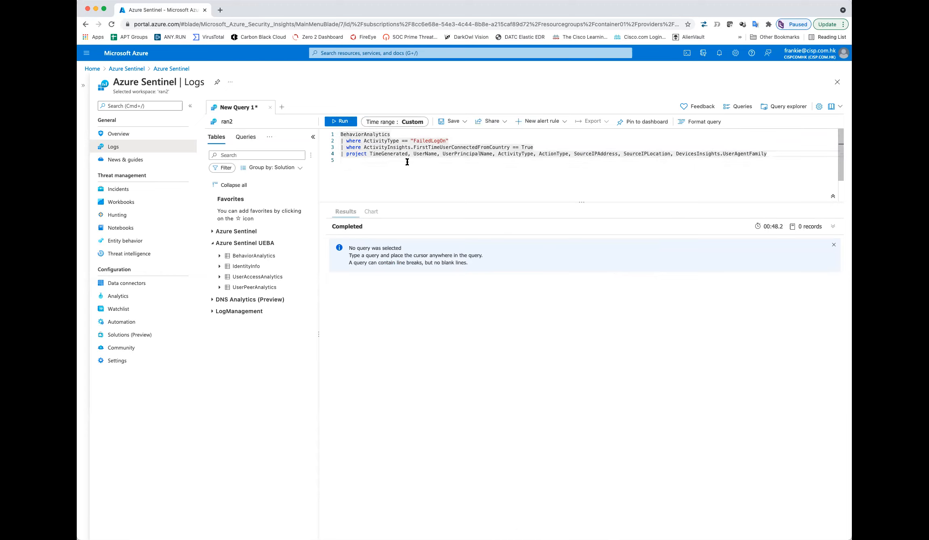
pyautogui.click(343, 121)
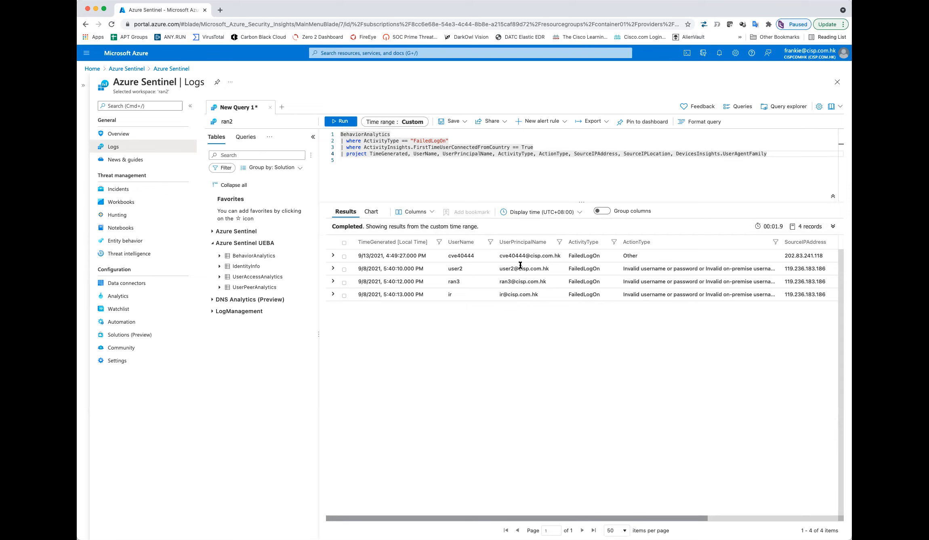
# Step: Examine the failed logon results across the user, action type, source IP, location and user-agent columns
pyautogui.hscroll(2, 505, 267)
pyautogui.hscroll(-1, 483, 263)
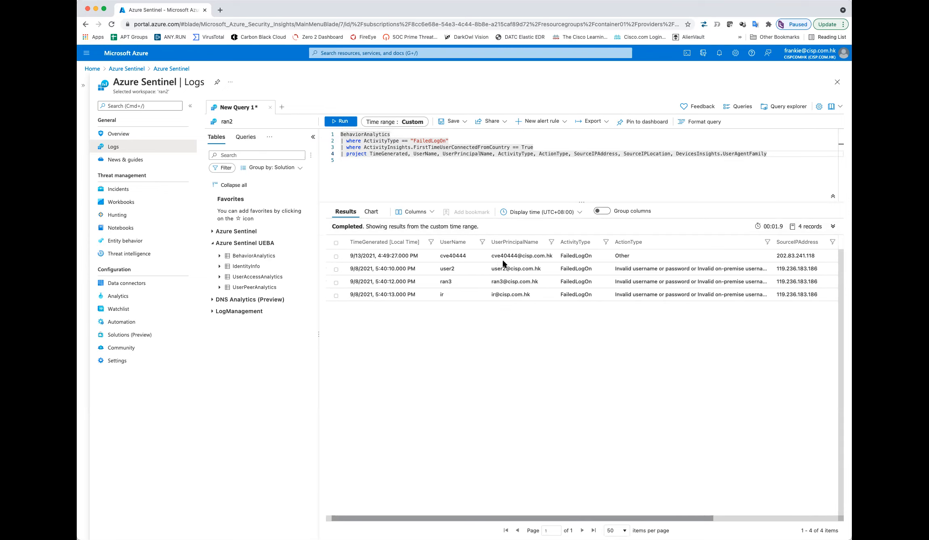
pyautogui.hscroll(5, 514, 259)
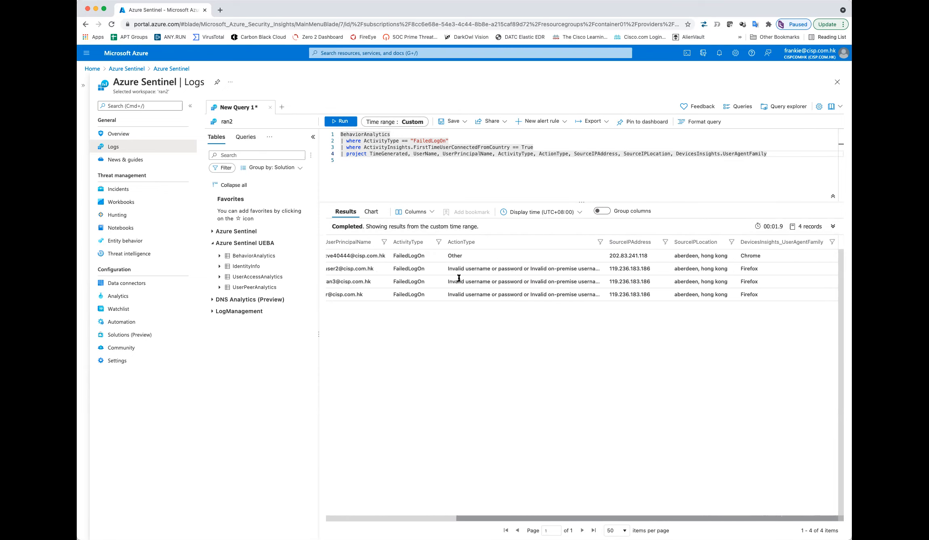
pyautogui.hscroll(-1, 458, 276)
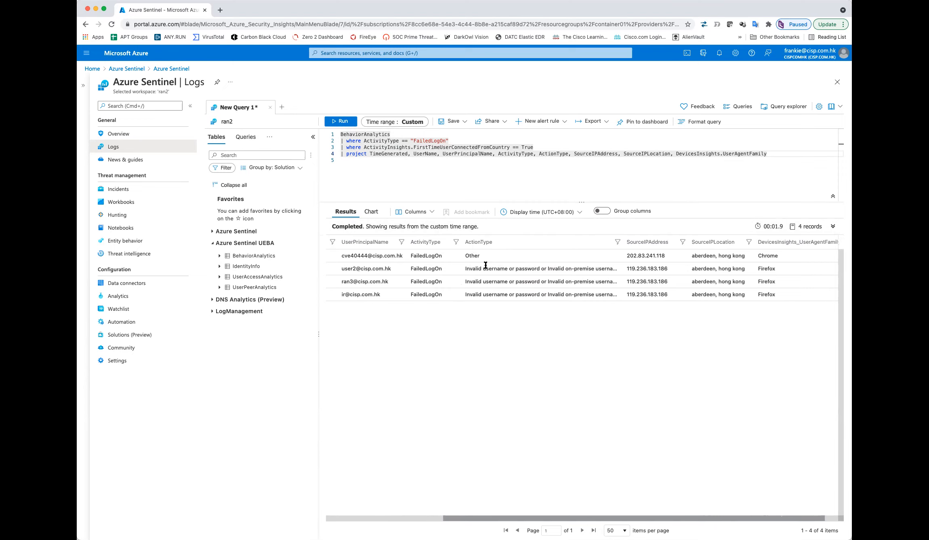
pyautogui.hscroll(-5, 480, 275)
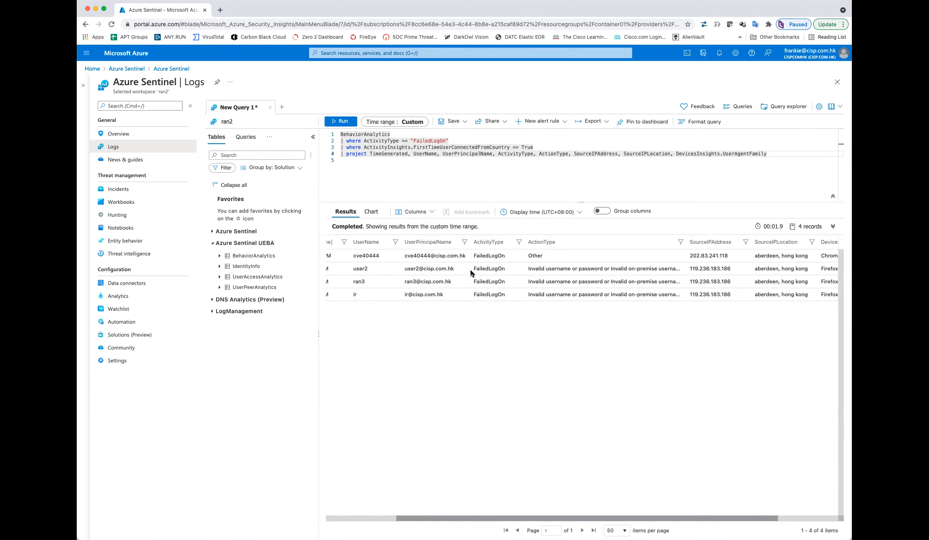
pyautogui.hscroll(6, 474, 279)
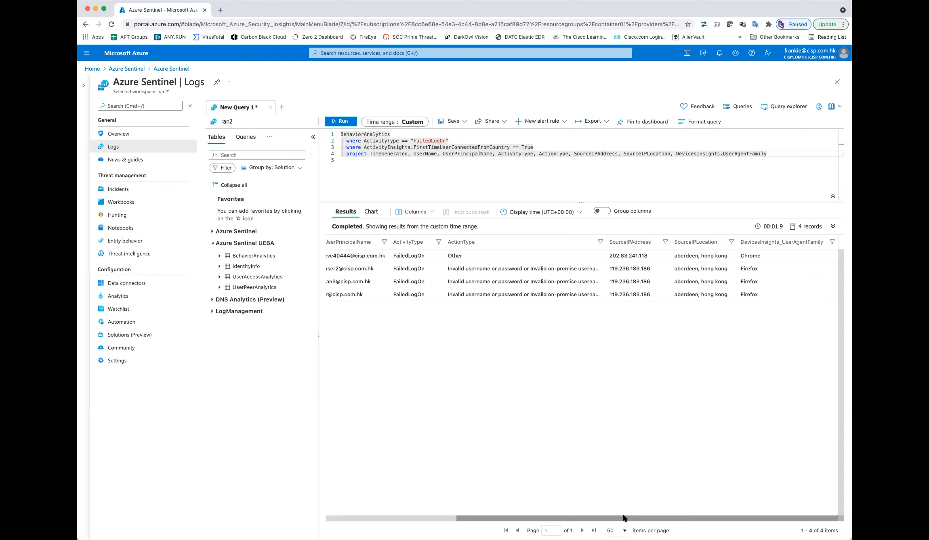
pyautogui.moveTo(635, 518); pyautogui.dragTo(485, 508)
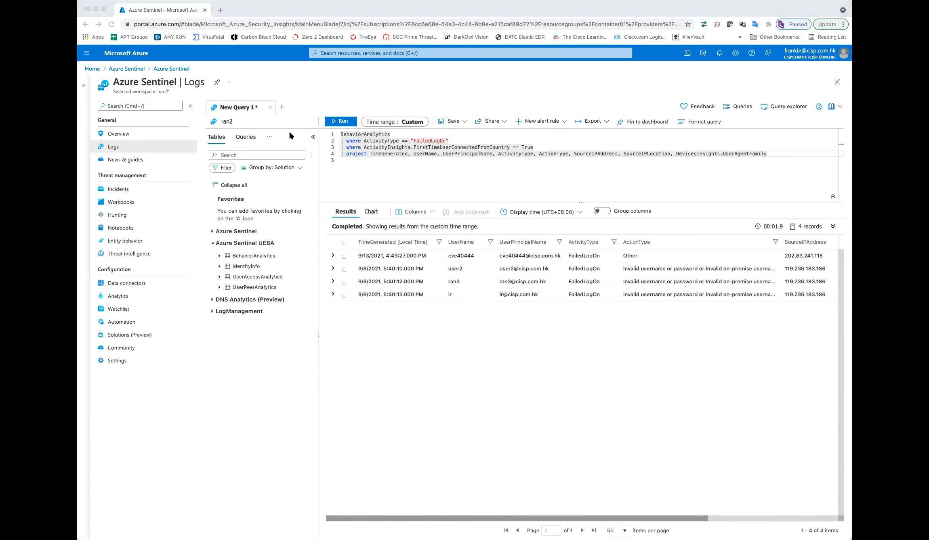
# Step: Replace the query with DnsEvents extended by TrafficDirection = "InboundOrUnknown" and Country, Latitude and Longitude from the RemoteIP fields, run it, and review the result columns
pyautogui.click(578, 160)
pyautogui.moveTo(796, 153); pyautogui.dragTo(326, 132)
pyautogui.write('DnsEvents | extend TrafficDirection = "InboundOrUnknown", Country= RemoteIPCountry, Latitude = RemoteIPLatitude, Longitude = RemoteIPLongitude')
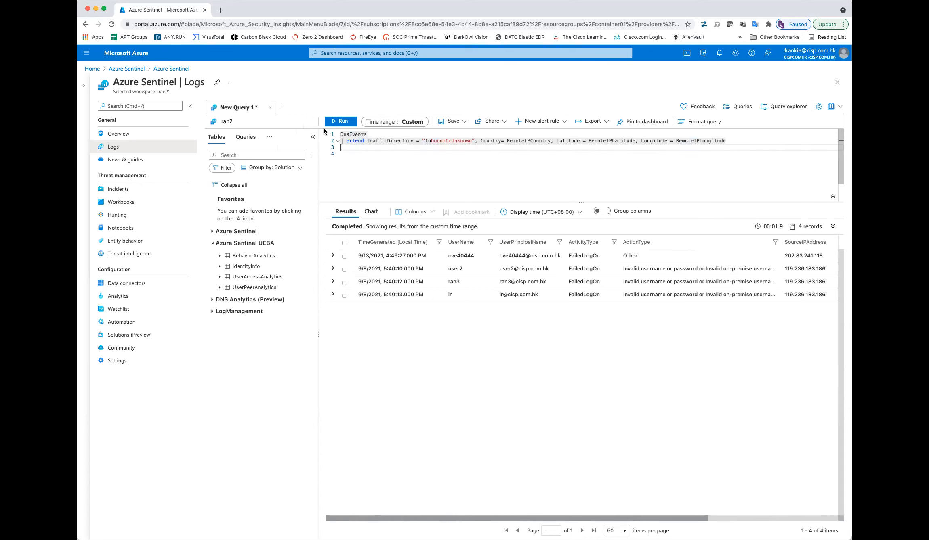
pyautogui.click(337, 122)
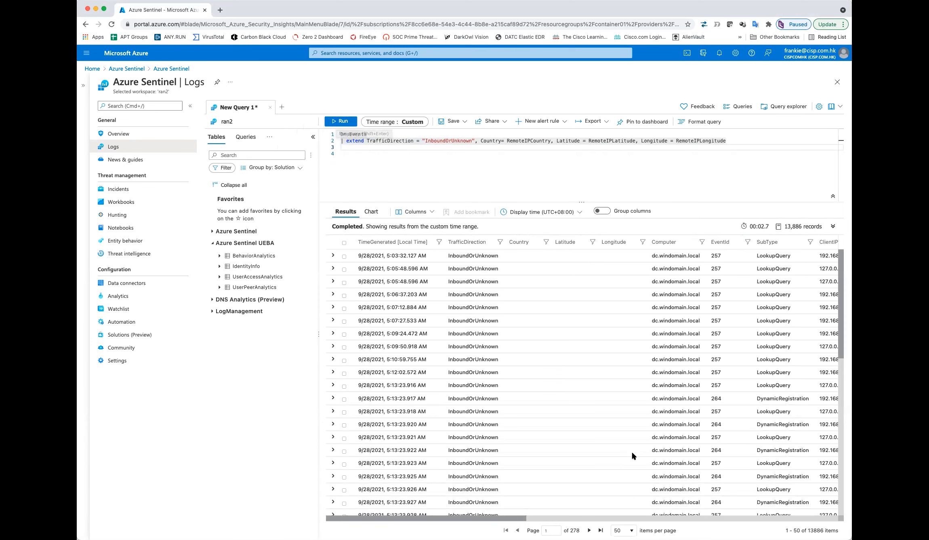
pyautogui.hscroll(5, 630, 449)
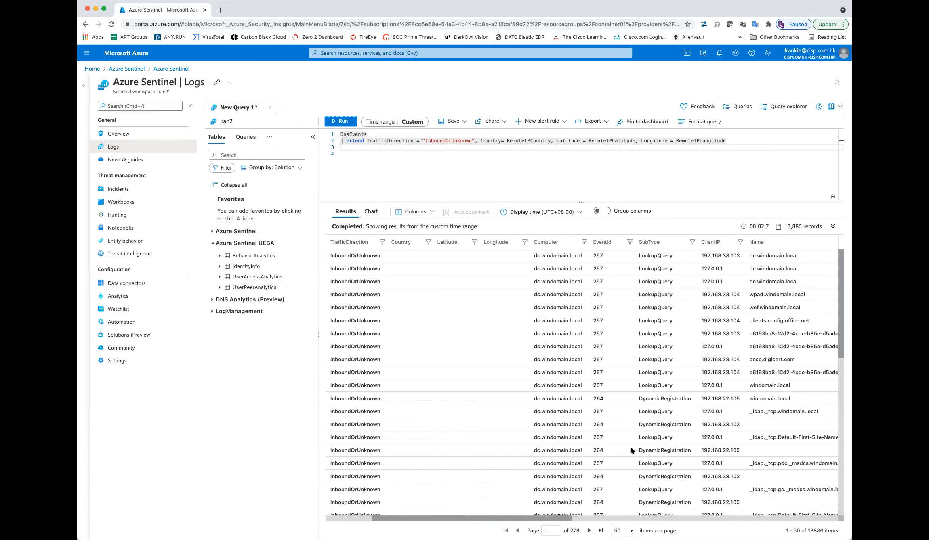
pyautogui.hscroll(3, 630, 448)
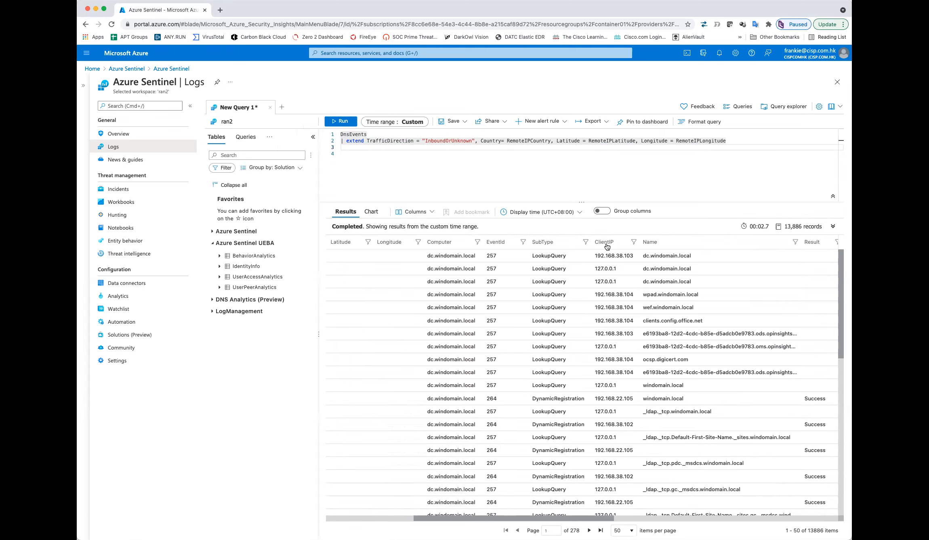
pyautogui.hscroll(1, 612, 261)
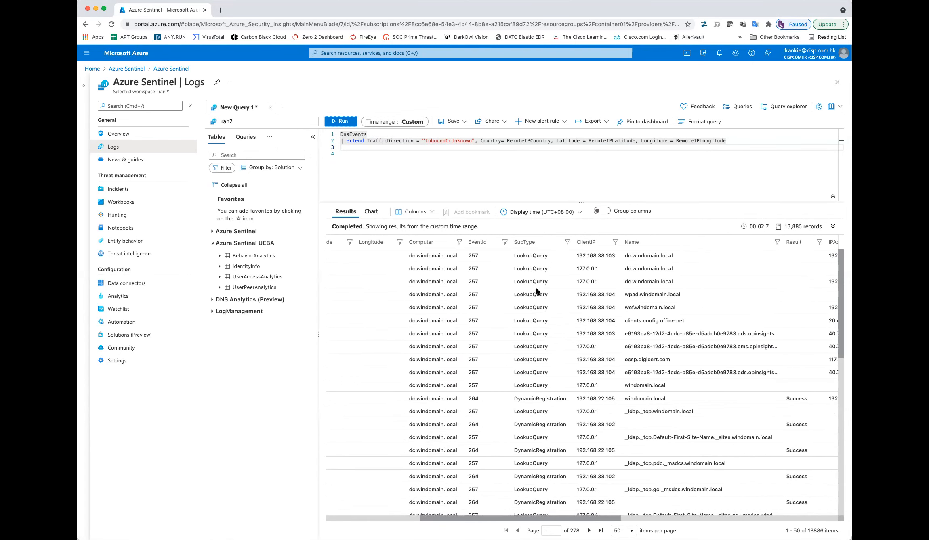
pyautogui.hscroll(10, 536, 295)
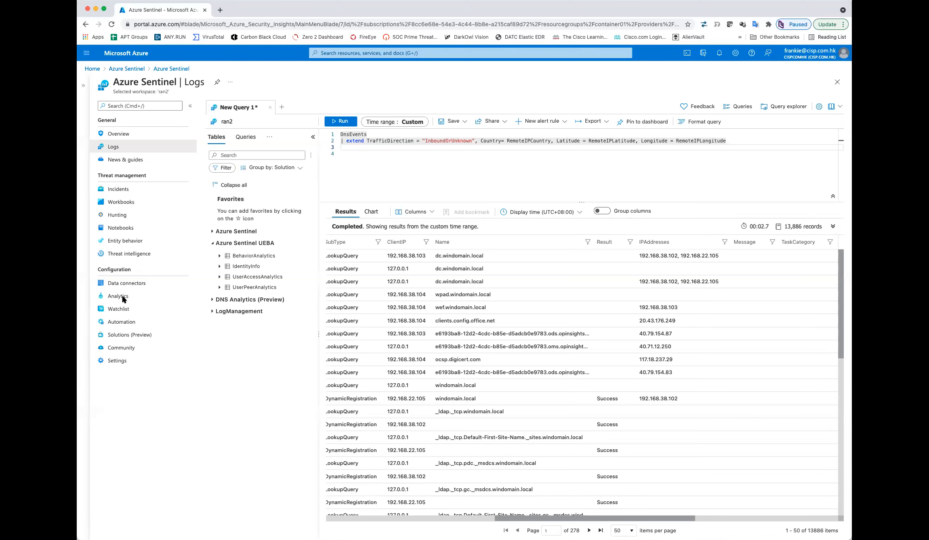
# Step: Open the workspace's incidents, set the time range to the last 30 days, and look through the list
pyautogui.click(119, 189)
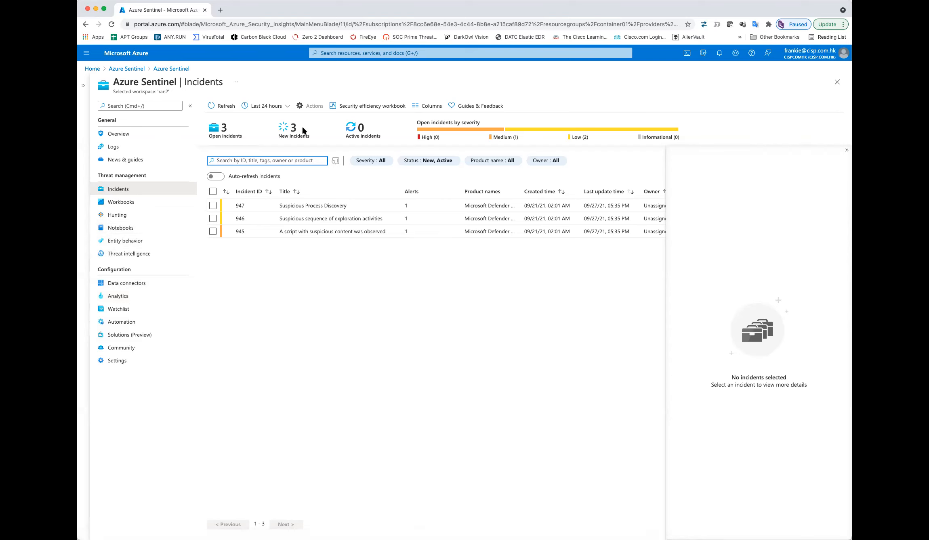
pyautogui.click(285, 106)
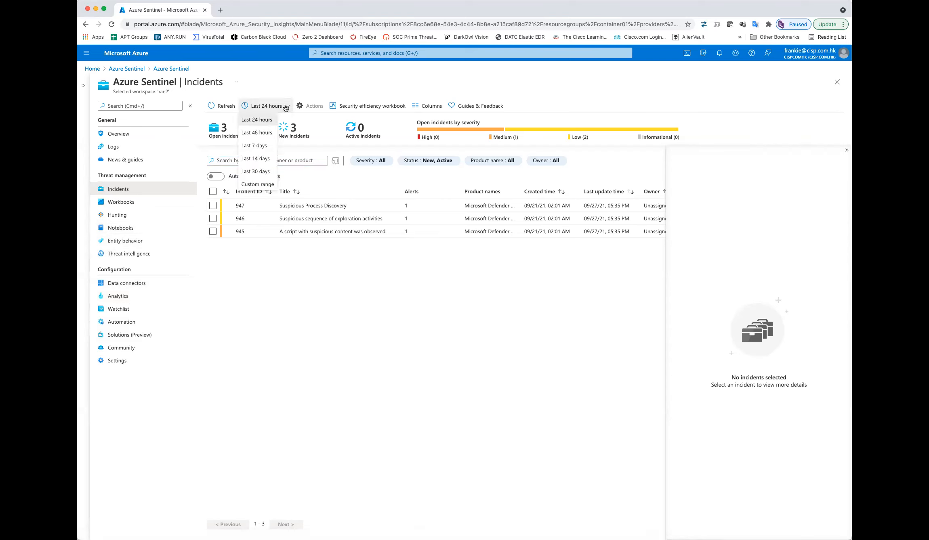
pyautogui.click(261, 172)
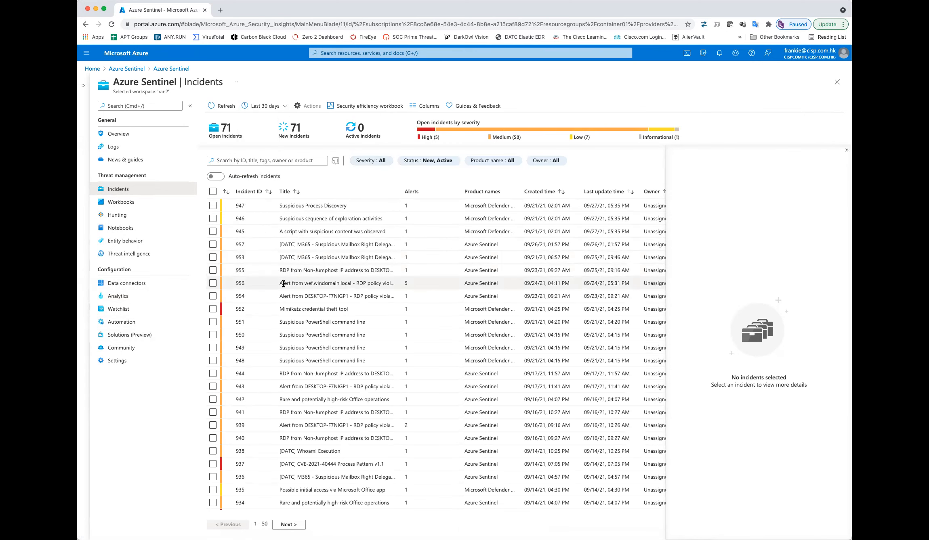
pyautogui.scroll(-3, 313, 457)
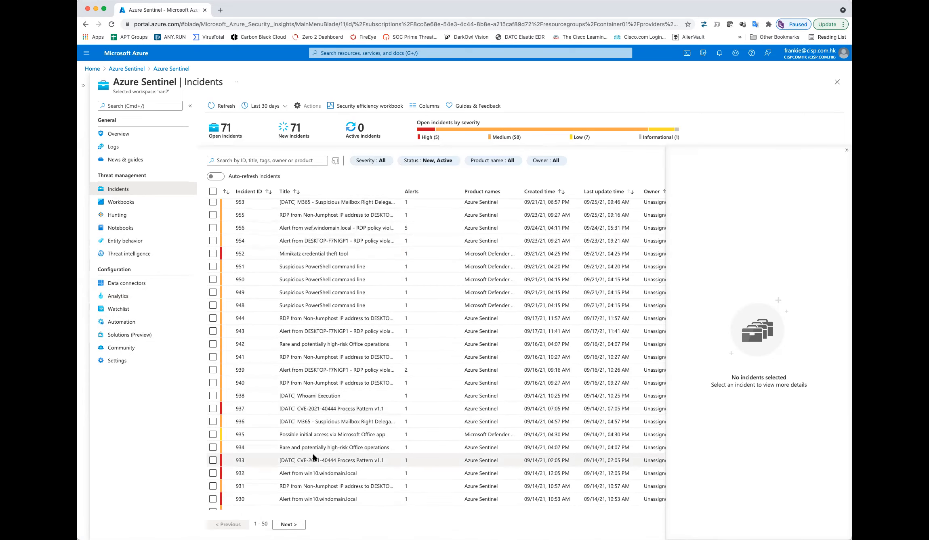
pyautogui.scroll(-8, 313, 457)
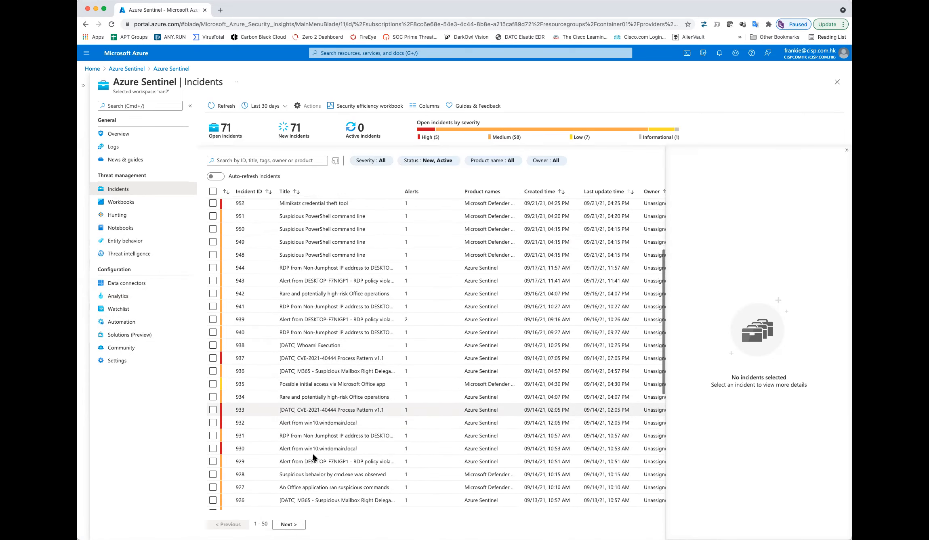
pyautogui.scroll(-1, 313, 456)
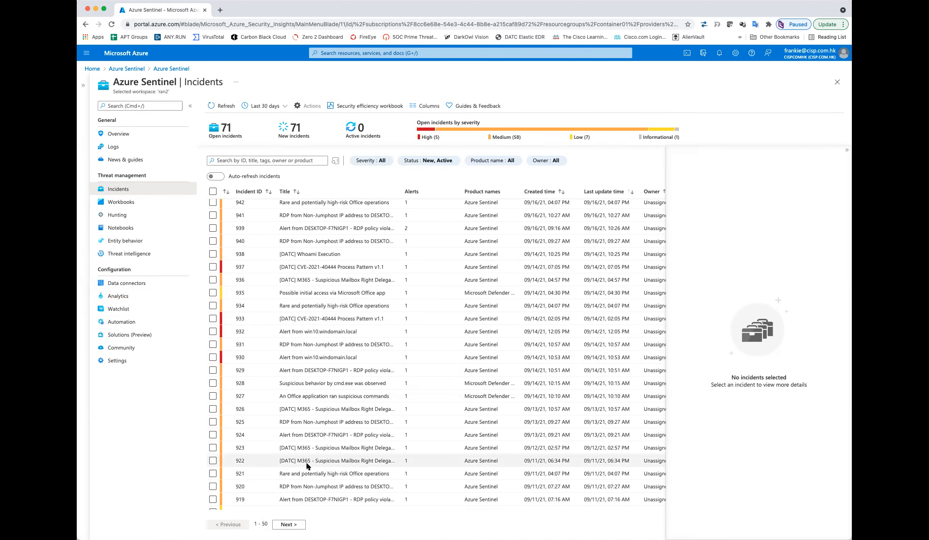
pyautogui.scroll(-4, 307, 463)
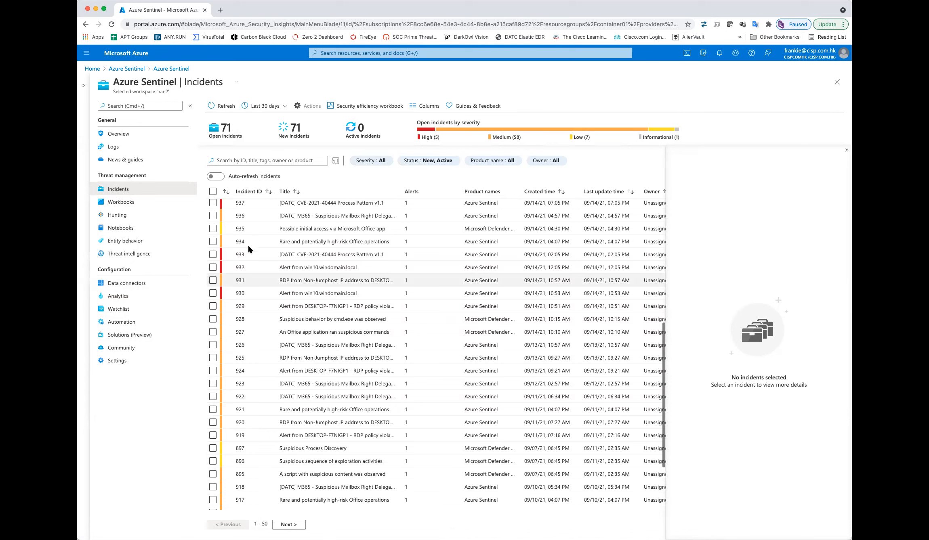
# Step: Sort the incidents by incident ID in descending order
pyautogui.click(269, 191)
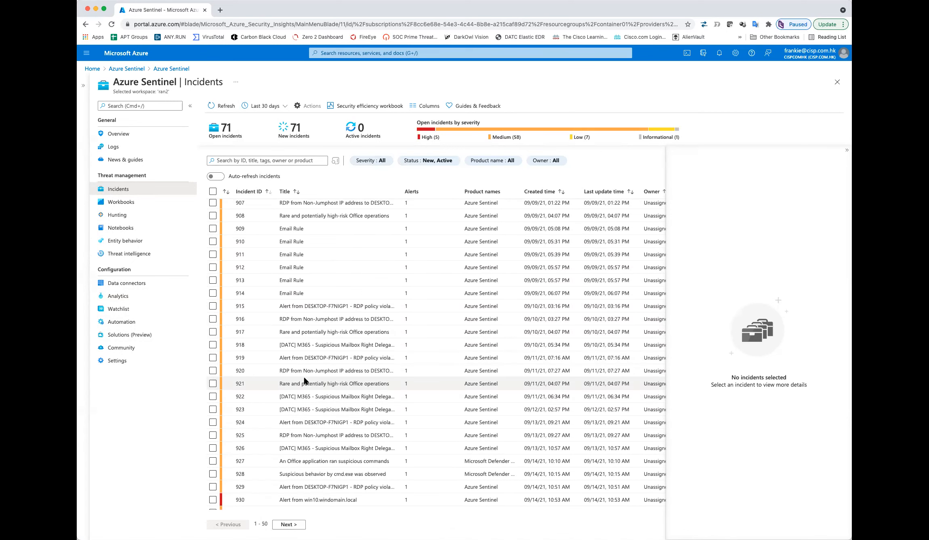
pyautogui.scroll(-4, 295, 396)
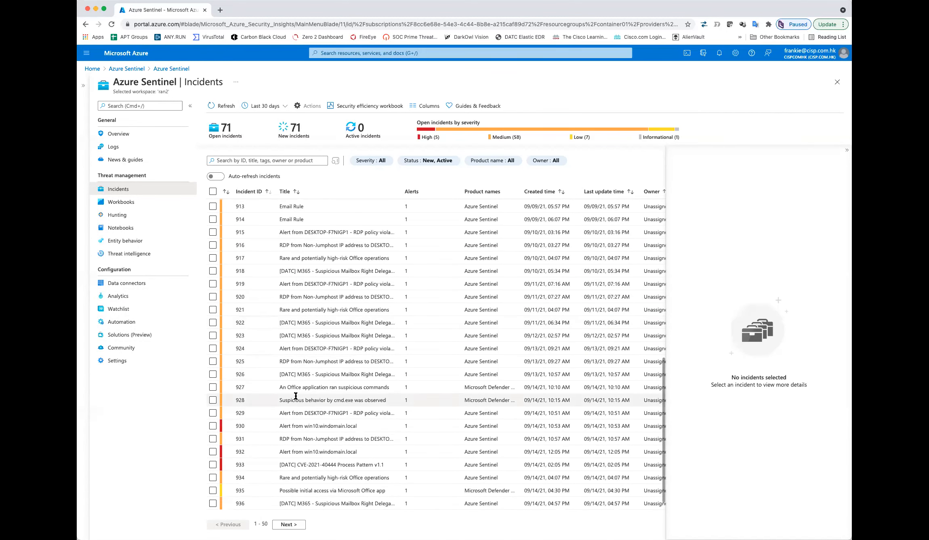
pyautogui.click(267, 192)
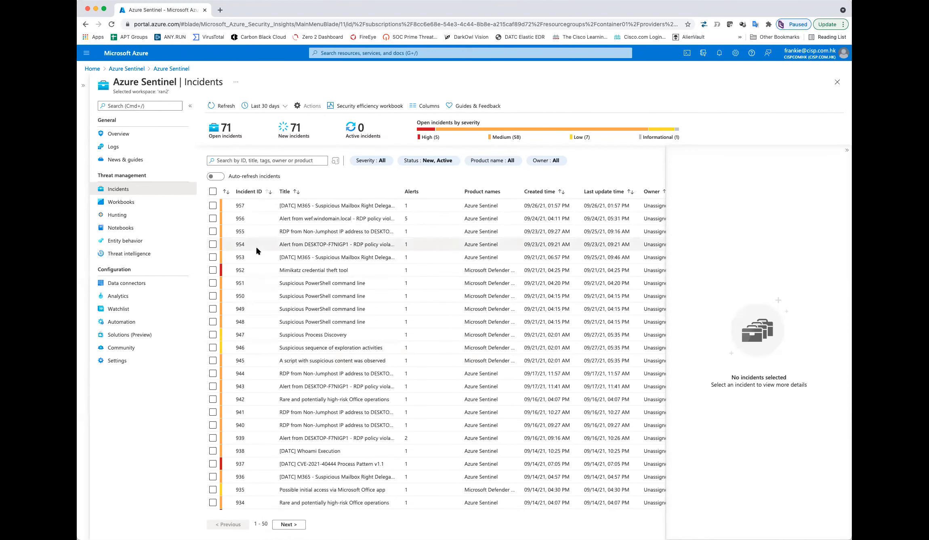
# Step: Open the full details of incident 955, RDP from Non-Jumphost IP address, and check which actions it offers
pyautogui.click(292, 235)
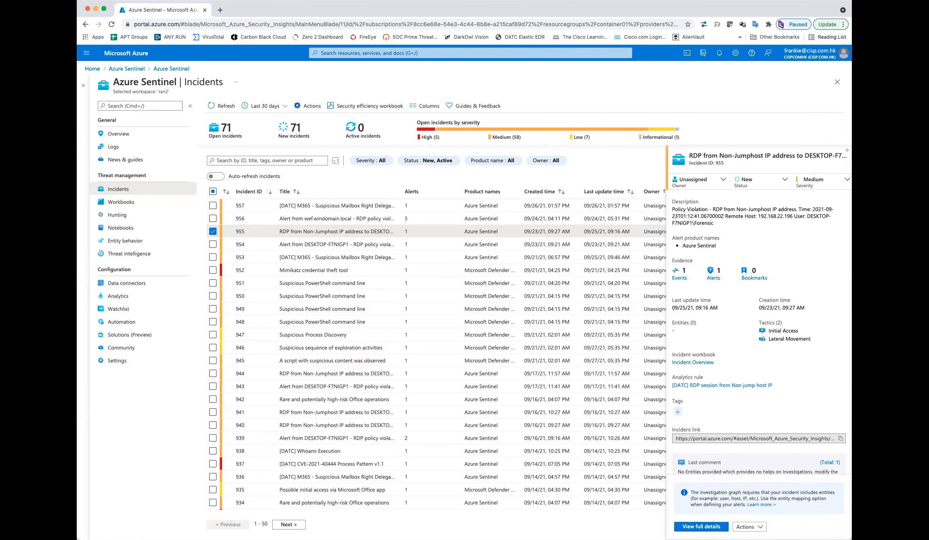
pyautogui.click(701, 527)
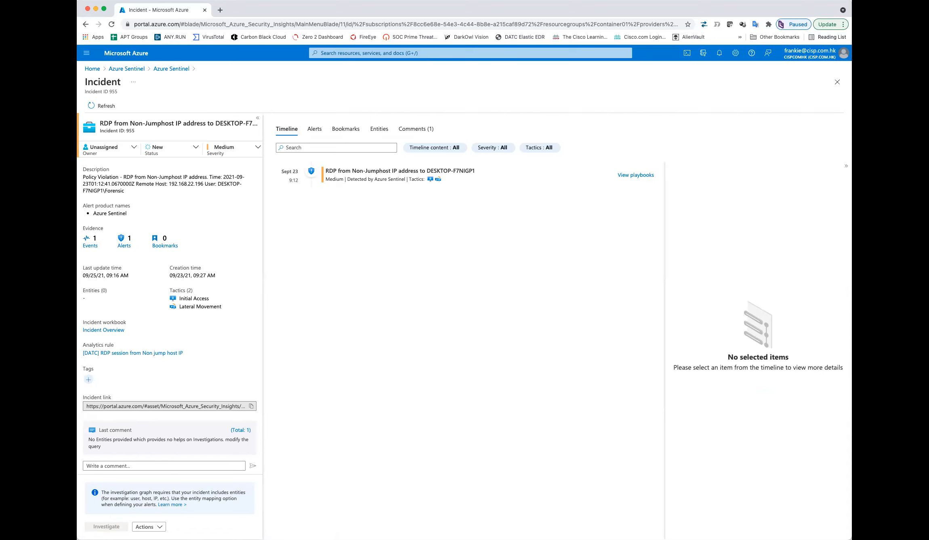
pyautogui.click(148, 527)
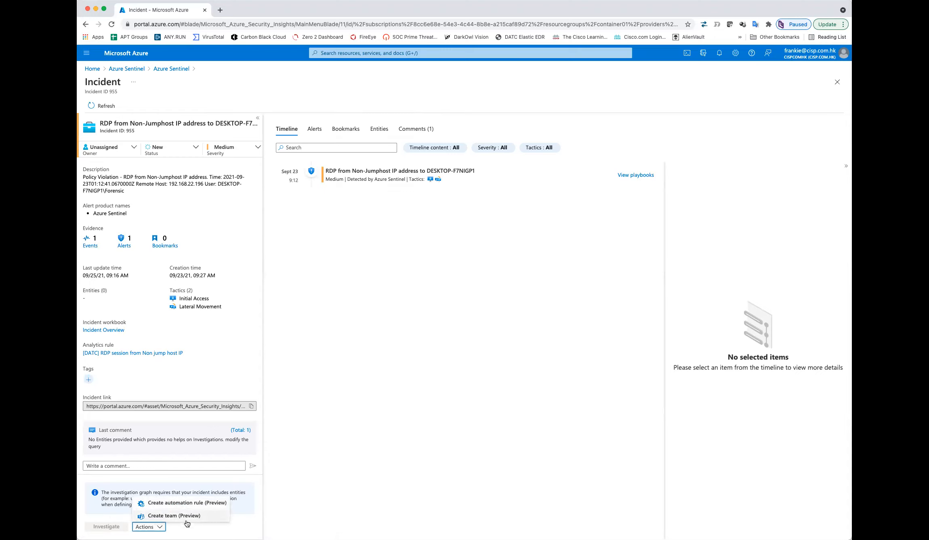
pyautogui.click(309, 508)
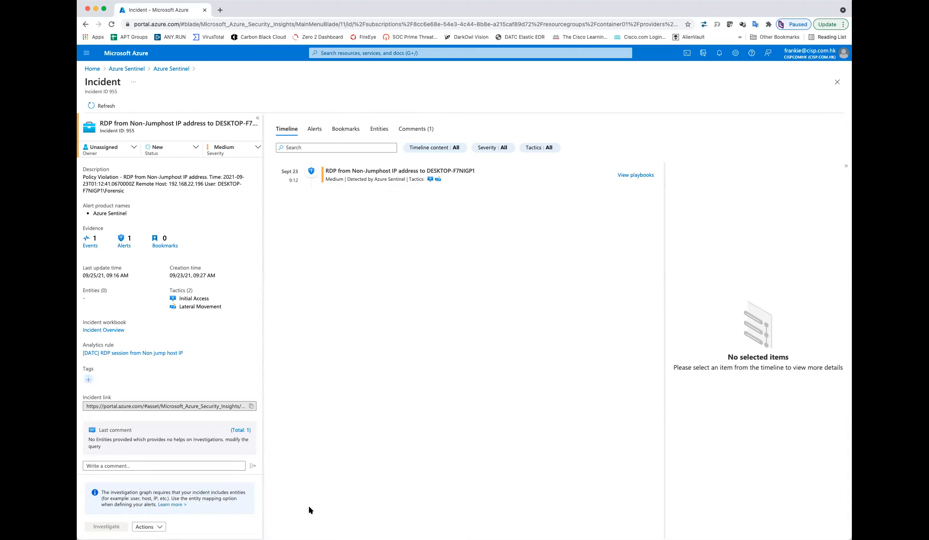
# Step: Review the alerts, bookmarks, entities and comments of the RDP from Non-Jumphost incident
pyautogui.click(314, 132)
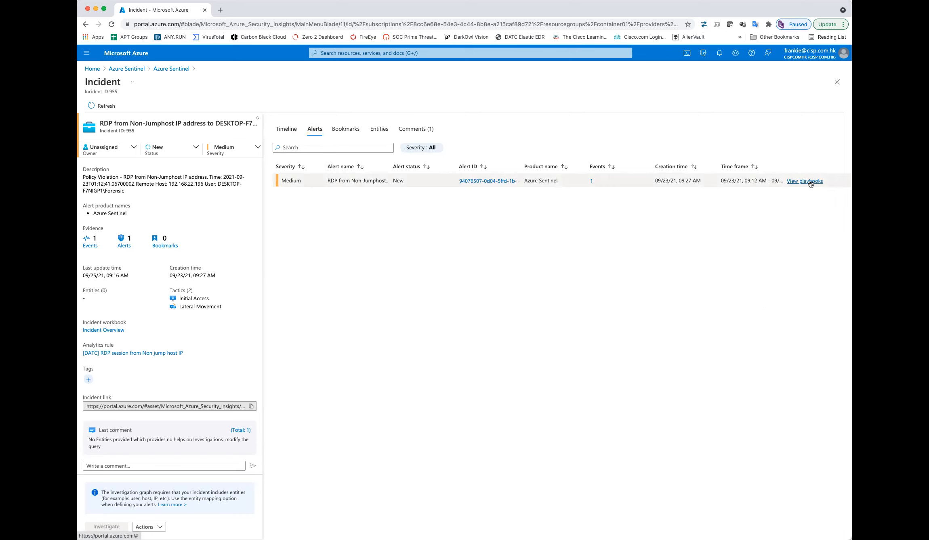
pyautogui.click(344, 131)
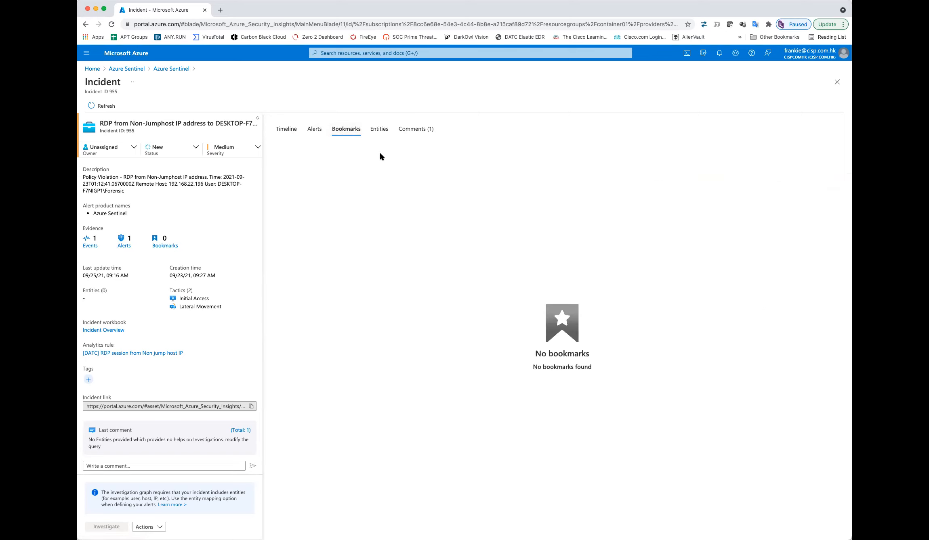
pyautogui.click(379, 129)
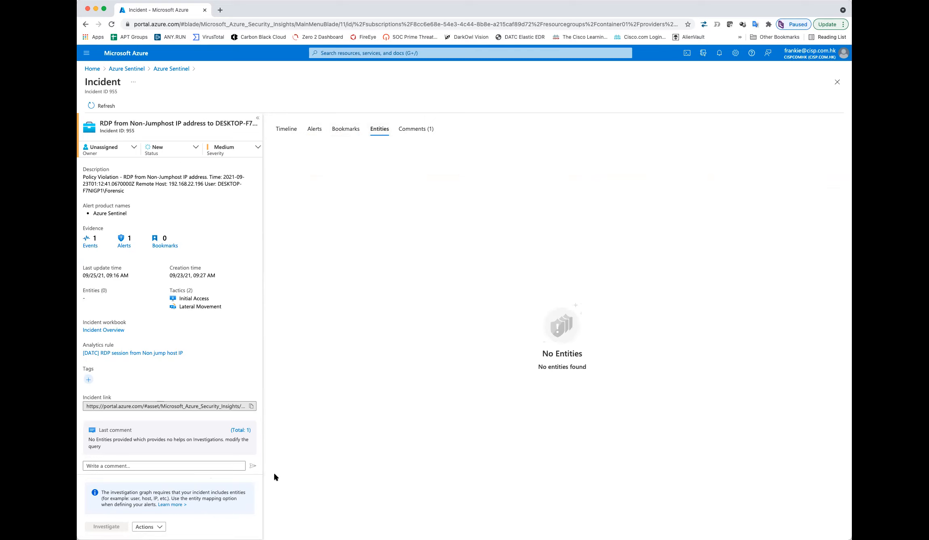
pyautogui.click(420, 128)
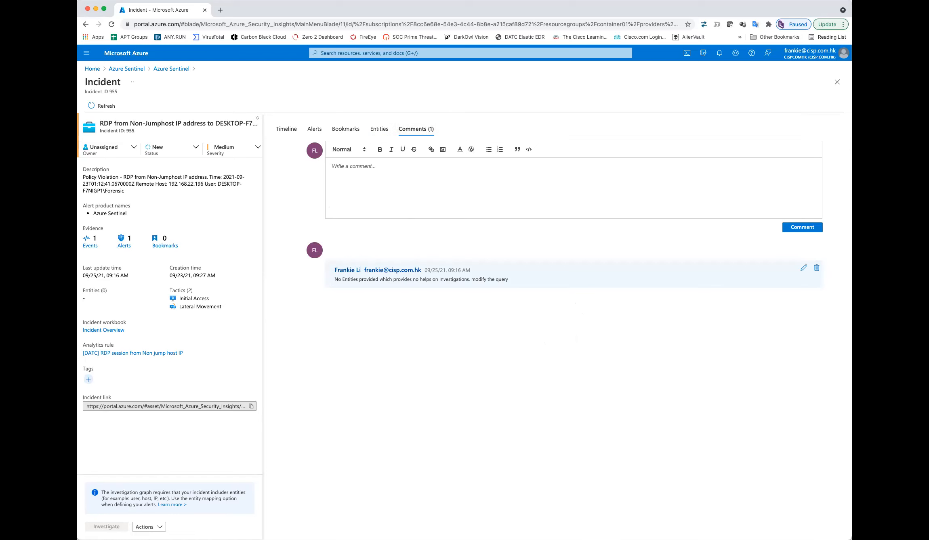
# Step: Return to the incidents list, deselect incident 955, and open the full details of the Mimikatz credential theft tool incident
pyautogui.click(164, 69)
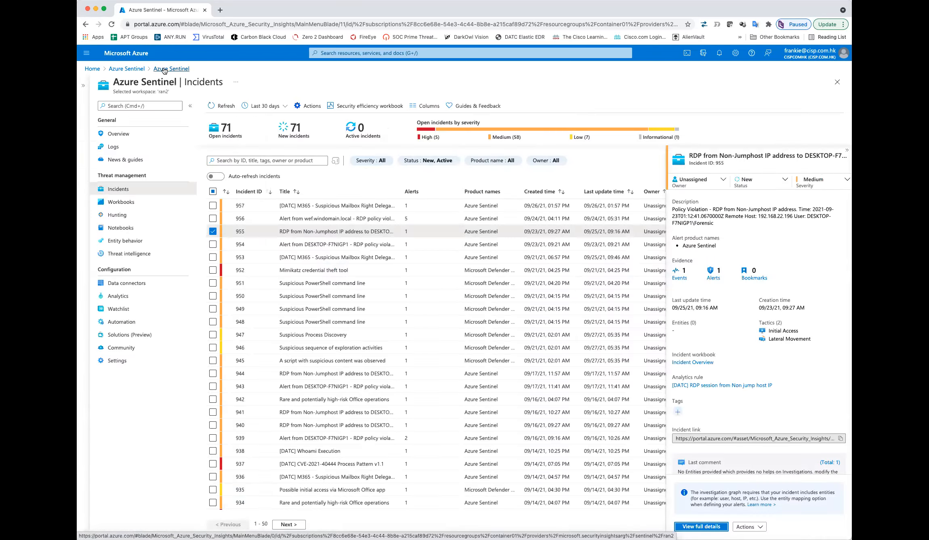
pyautogui.click(213, 232)
pyautogui.click(213, 232)
pyautogui.click(213, 232)
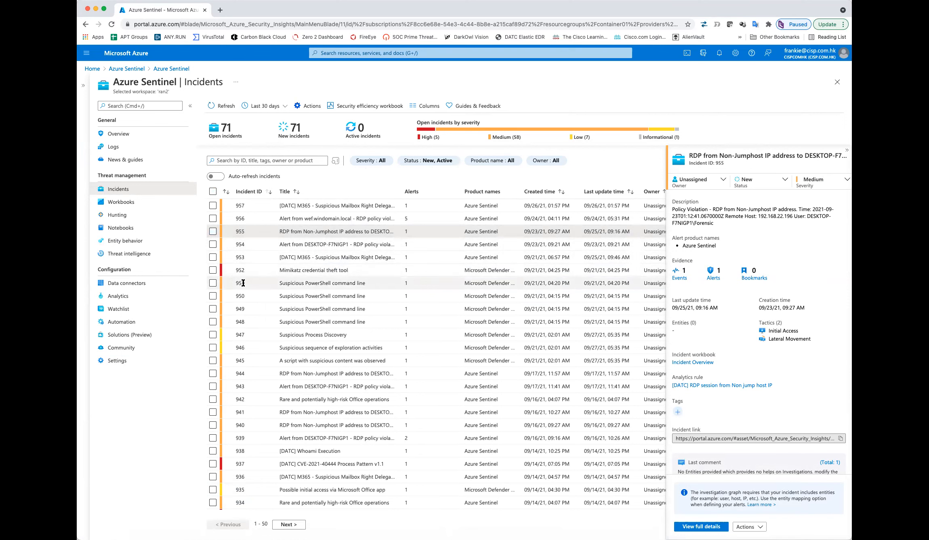
pyautogui.click(213, 270)
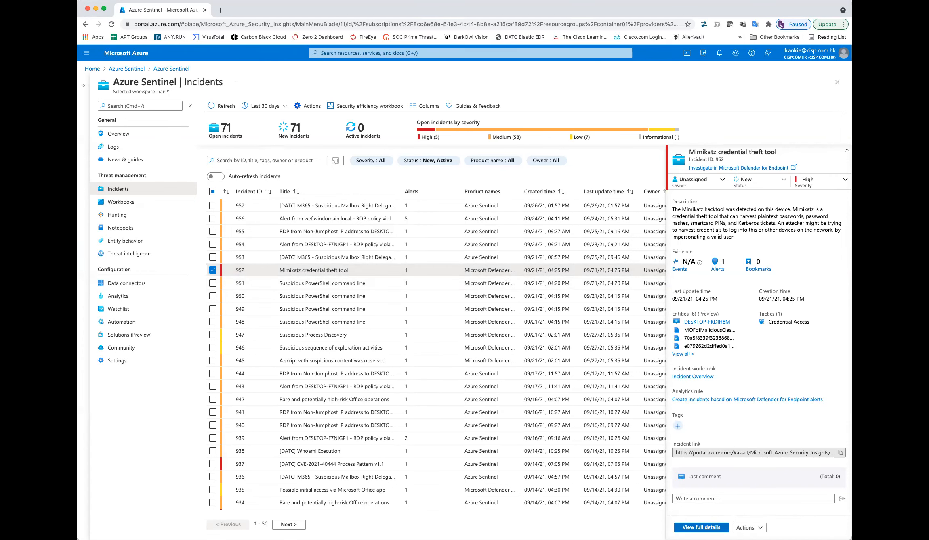
pyautogui.click(693, 527)
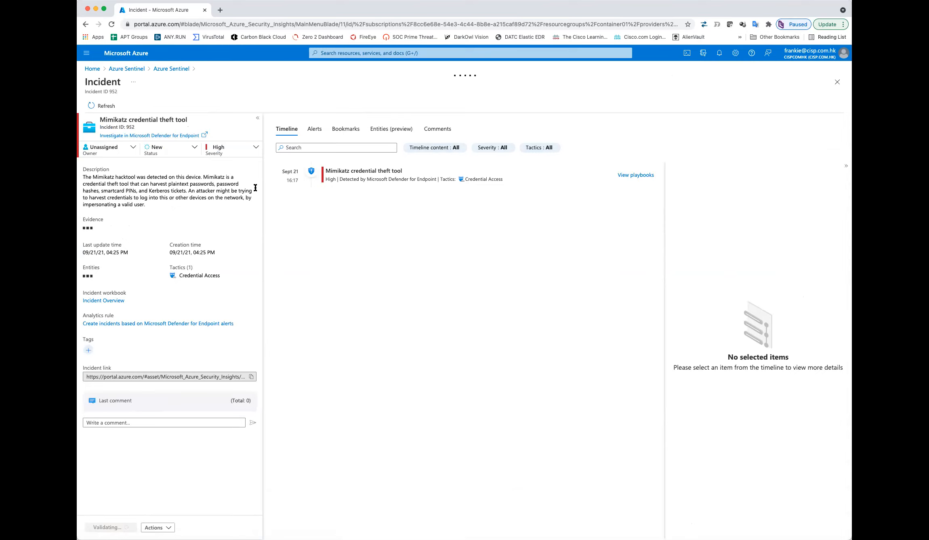
# Step: Review the Mimikatz incident's alerts, bookmarks, entities and comments, and examine the details of its timeline alert
pyautogui.click(315, 129)
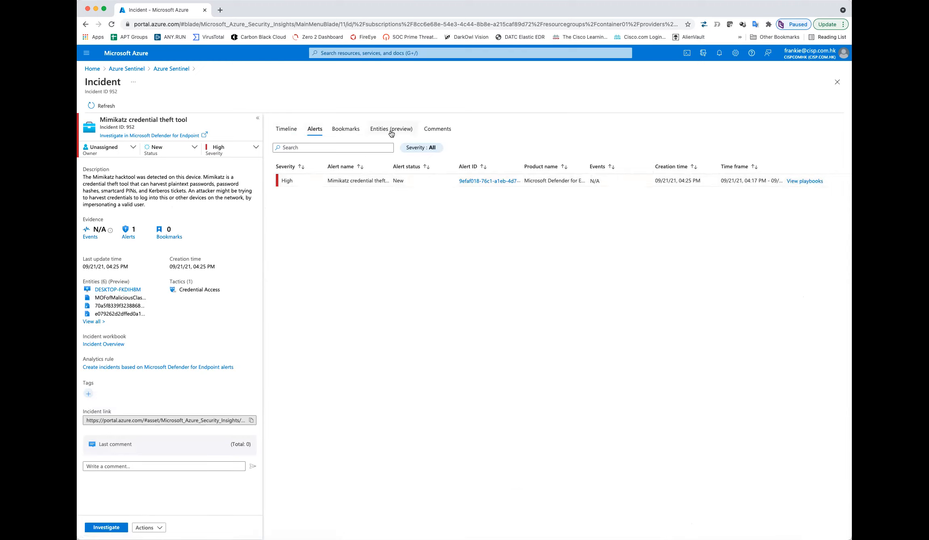
pyautogui.click(356, 130)
pyautogui.click(391, 131)
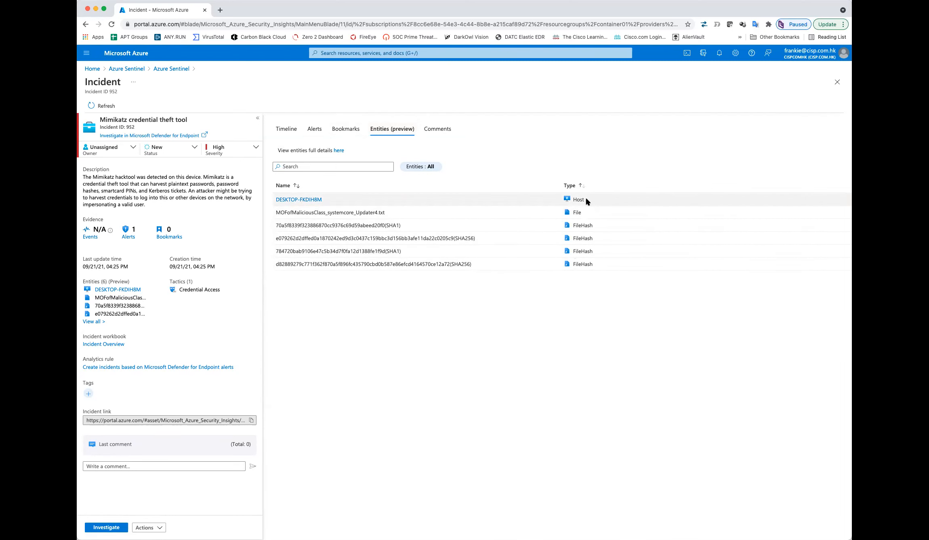
pyautogui.click(437, 132)
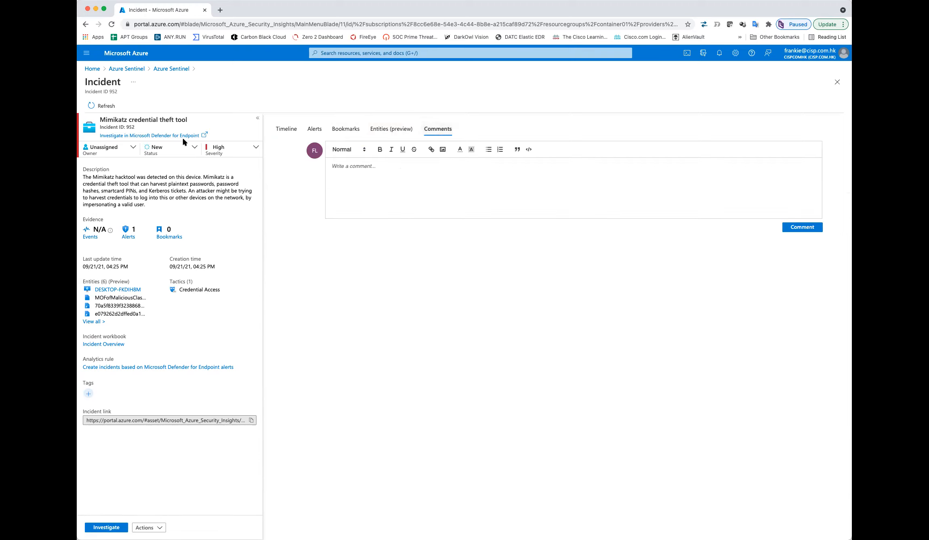
pyautogui.click(285, 130)
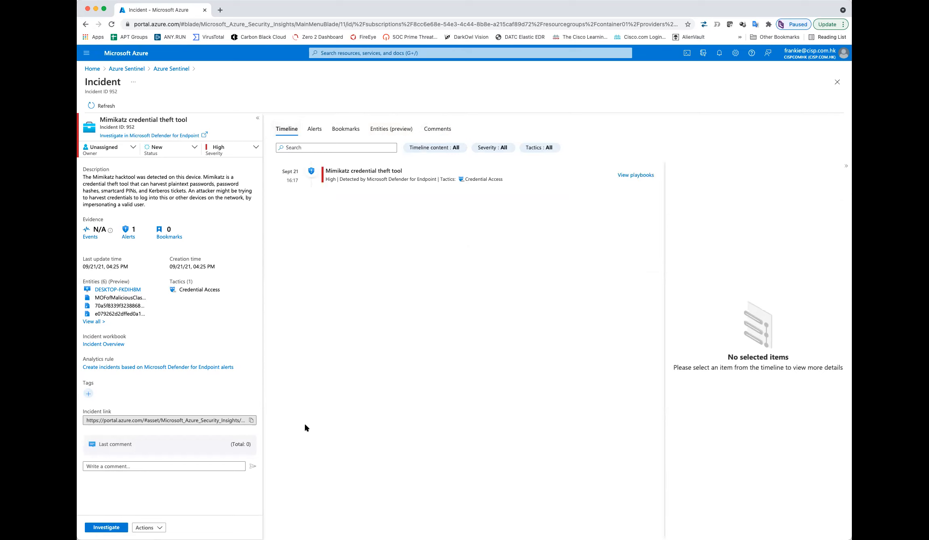
pyautogui.click(393, 179)
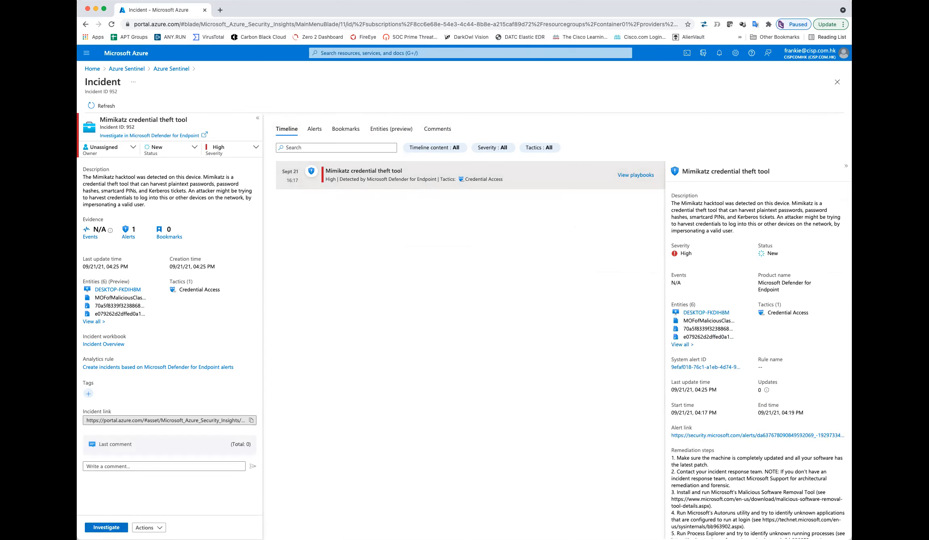
# Step: Open the investigation graph of the Mimikatz incident and show the exploration options of the MOFofMaliciousClass file entity
pyautogui.click(106, 527)
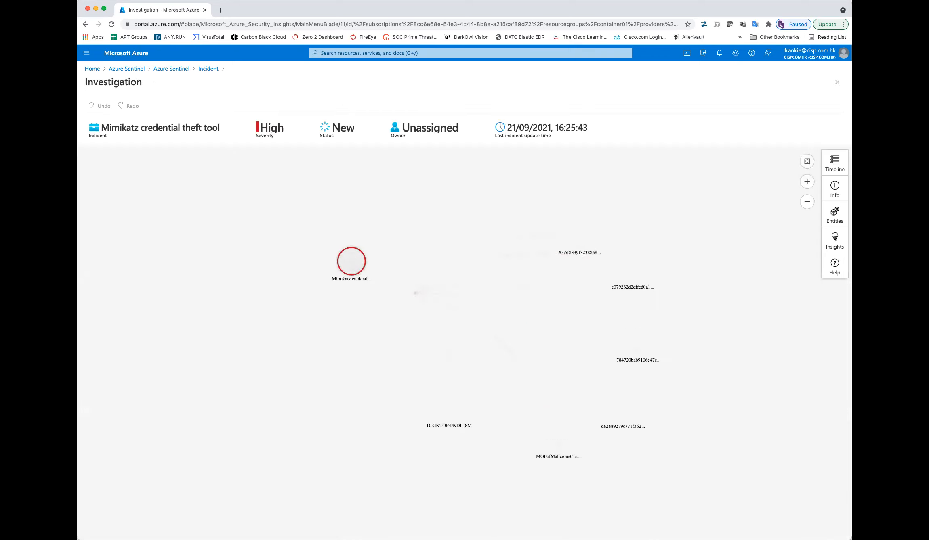
pyautogui.moveTo(448, 414); pyautogui.dragTo(382, 409)
pyautogui.click(561, 448)
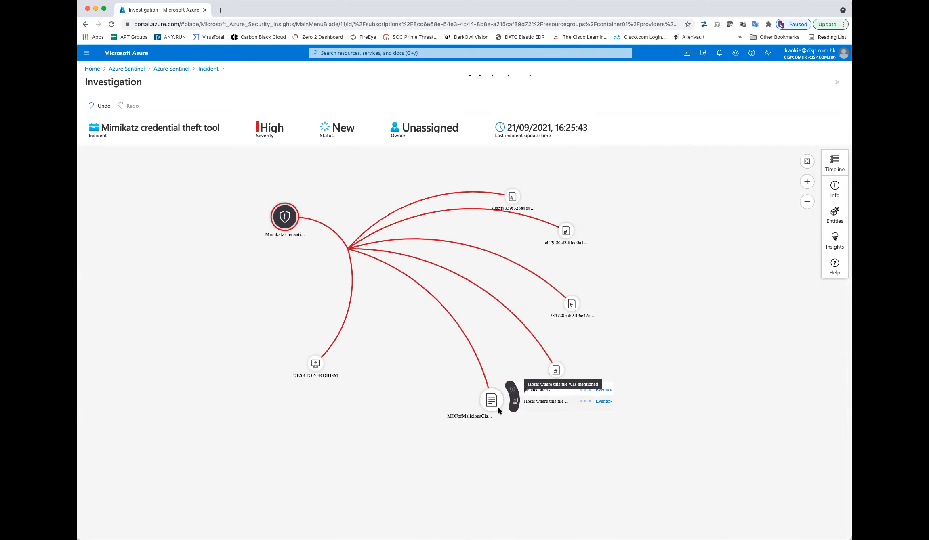
# Step: Spread the four file hash entities apart in the investigation graph and show the details of the Mimikatz credential theft tool alert
pyautogui.click(637, 341)
pyautogui.moveTo(566, 375); pyautogui.dragTo(606, 377)
pyautogui.moveTo(575, 307); pyautogui.dragTo(645, 285)
pyautogui.moveTo(567, 234); pyautogui.dragTo(622, 206)
pyautogui.moveTo(513, 207); pyautogui.dragTo(420, 181)
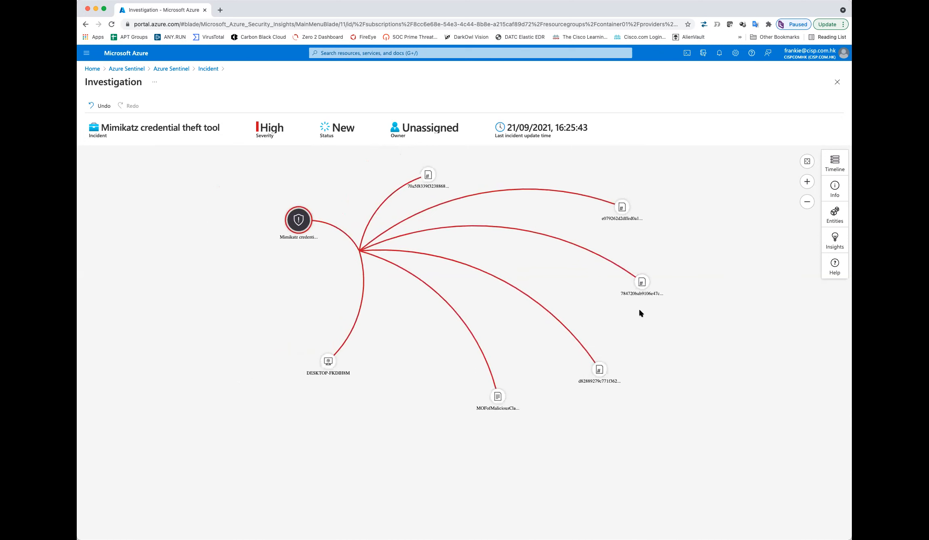
pyautogui.click(299, 217)
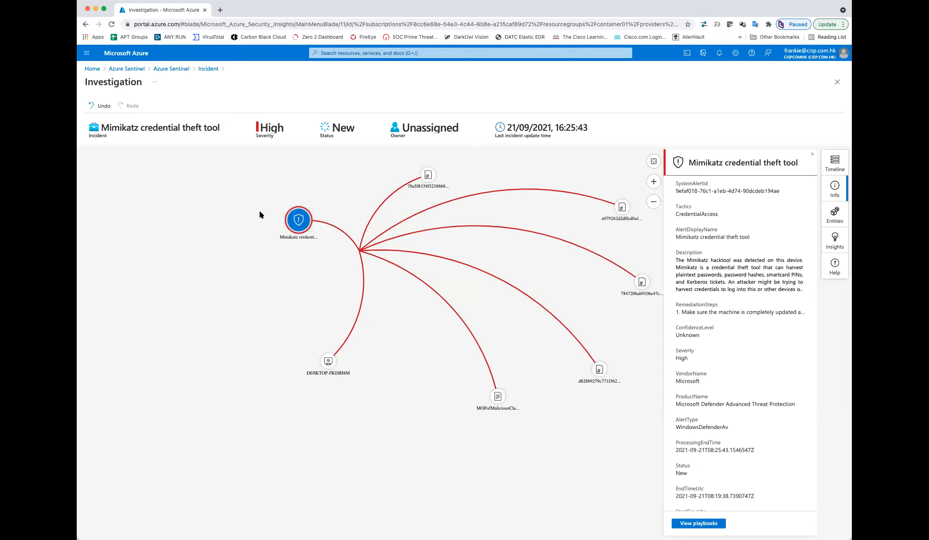
# Step: Leave the investigation for the Hunting page, filter its queries by the Initial Access tactic, and run Rare domains seen in Cloud Logs
pyautogui.click(173, 69)
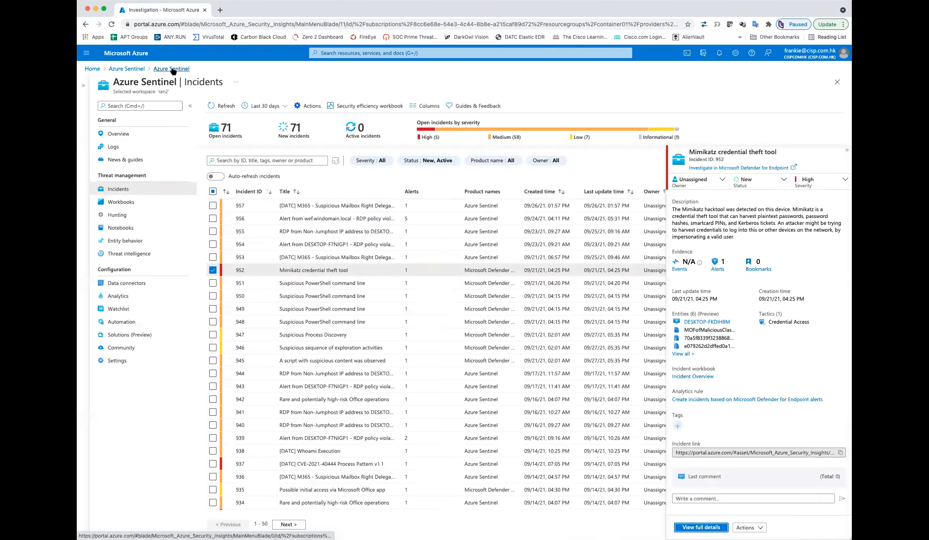
pyautogui.click(131, 218)
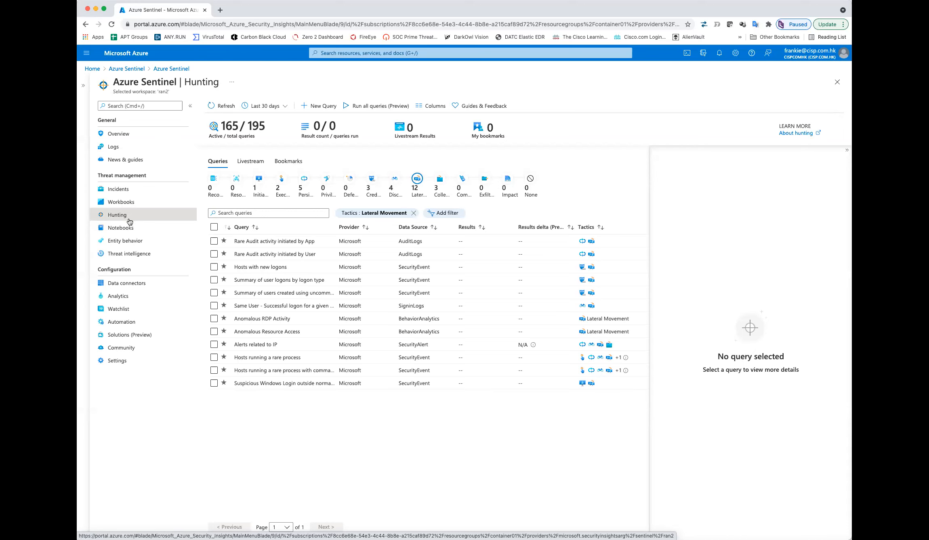
pyautogui.click(257, 190)
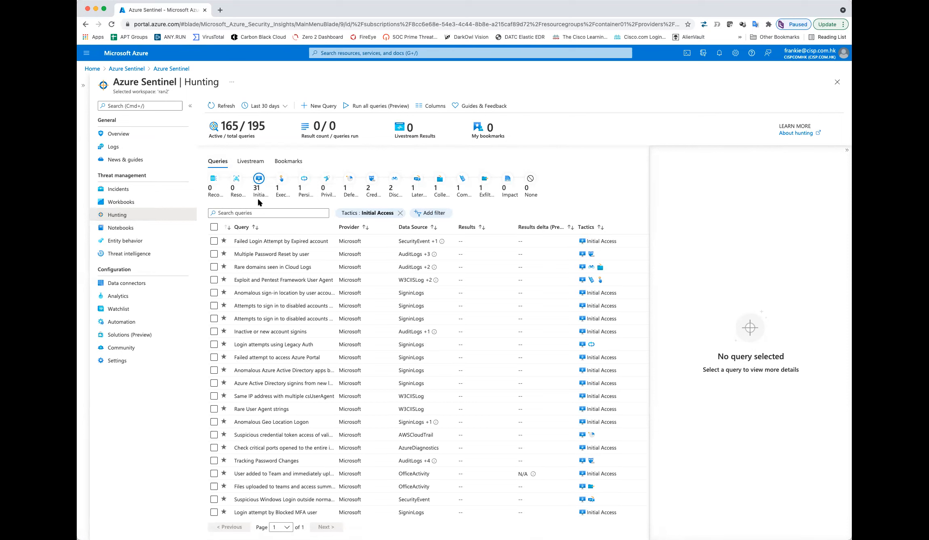
pyautogui.click(214, 266)
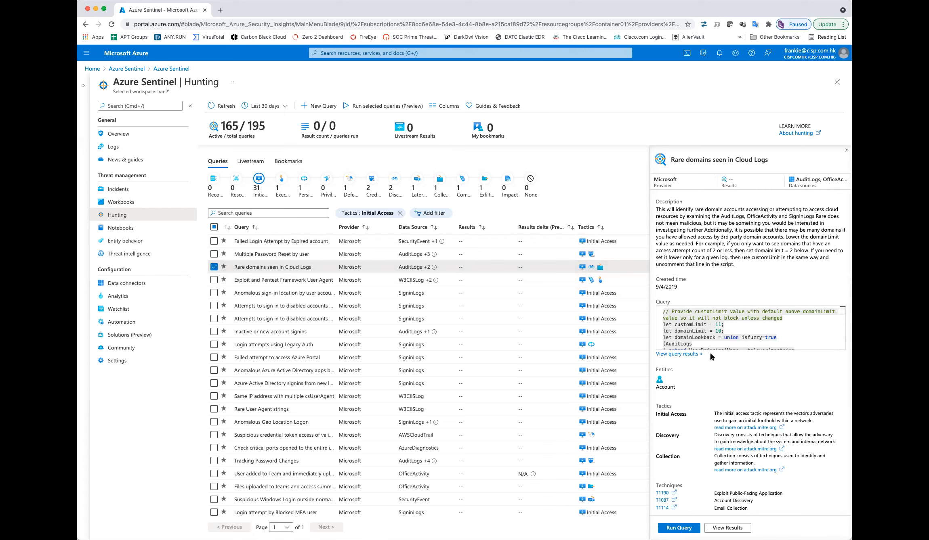
pyautogui.click(678, 528)
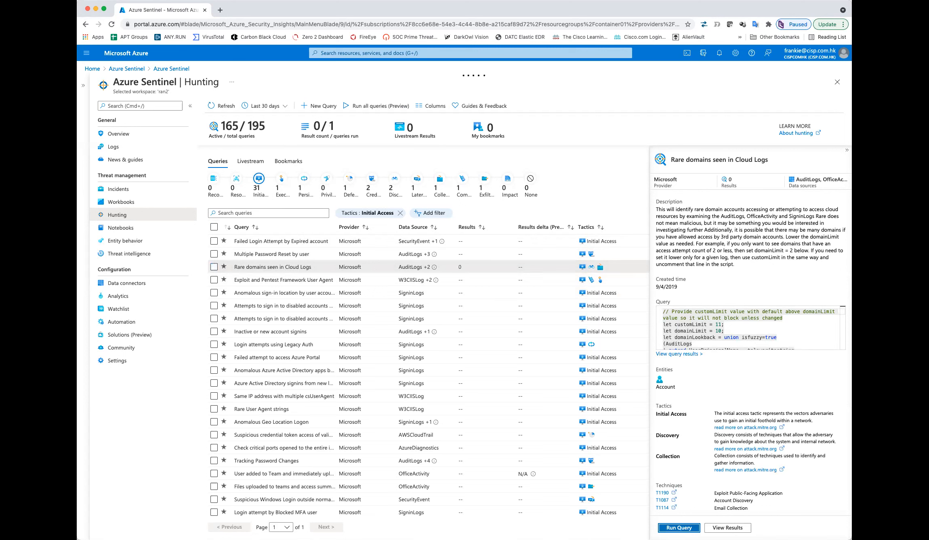
pyautogui.scroll(-2, 711, 269)
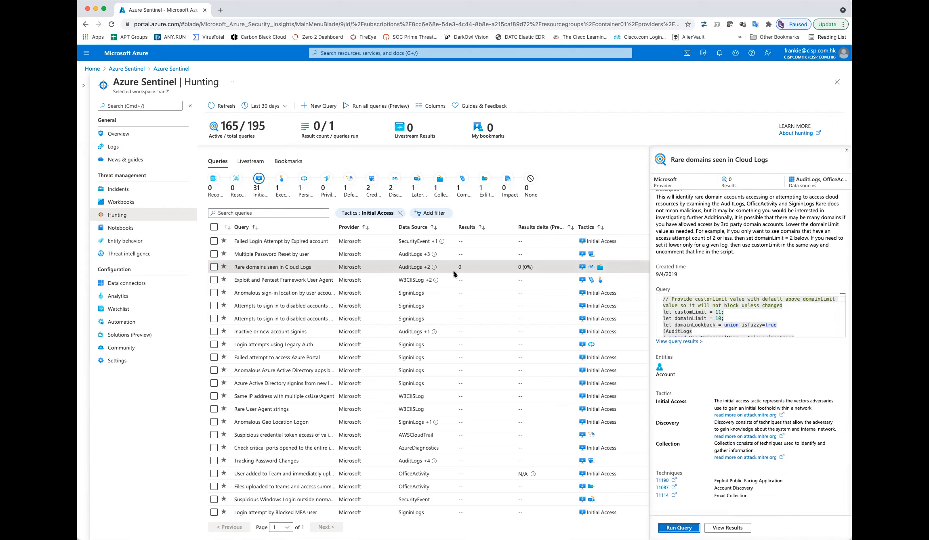
# Step: Filter the hunting queries by the Privilege Escalation tactic and review the details of the Web shell Detection query
pyautogui.click(325, 191)
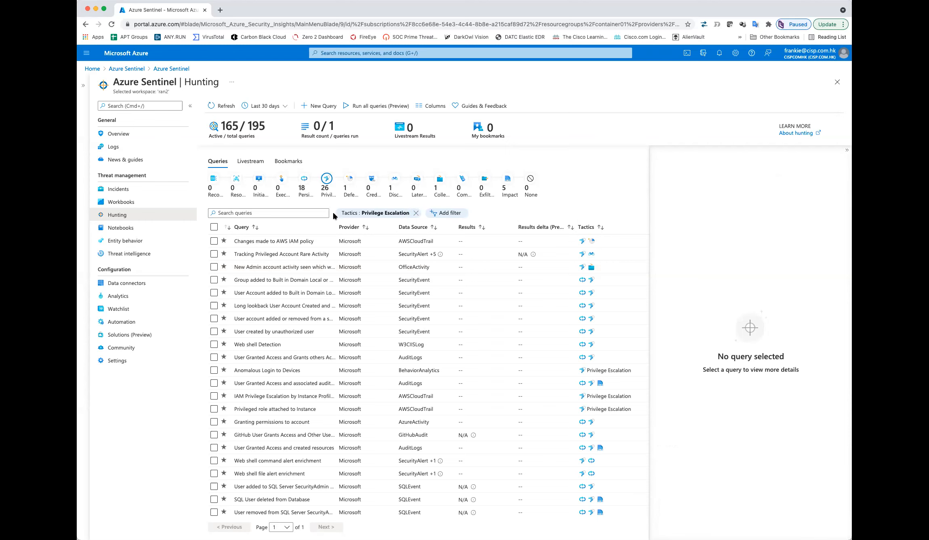
pyautogui.click(262, 346)
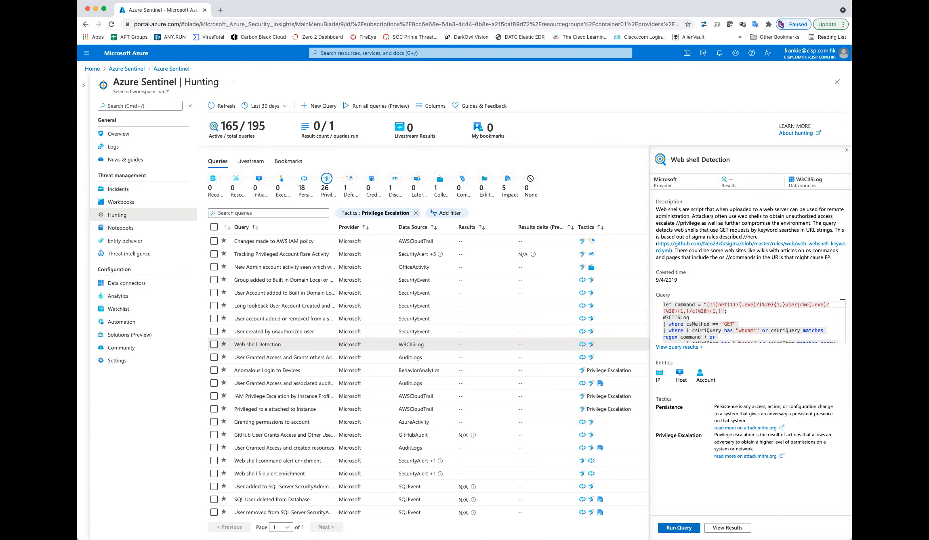
# Step: Filter the hunting queries by Lateral Movement, run Rare Audit activity initiated by App, and view its results in Logs
pyautogui.click(416, 189)
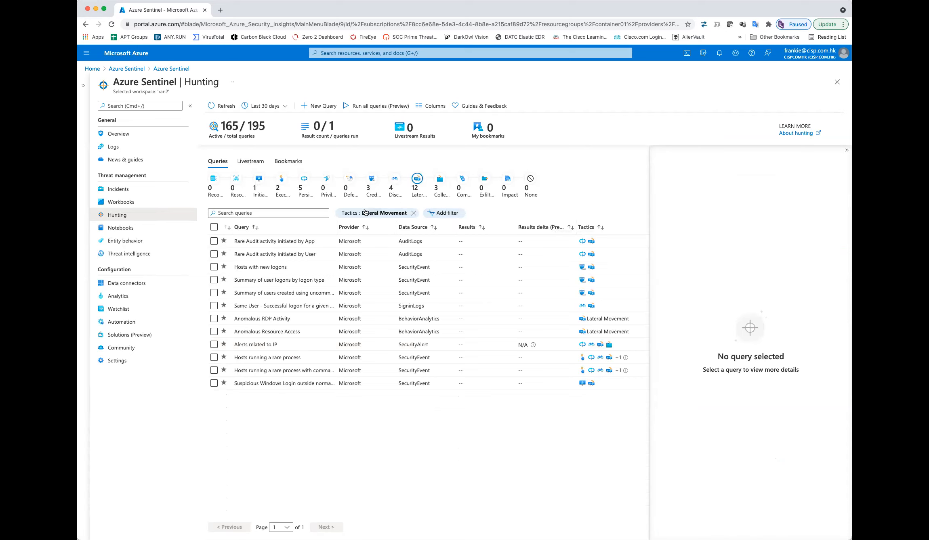
pyautogui.click(213, 242)
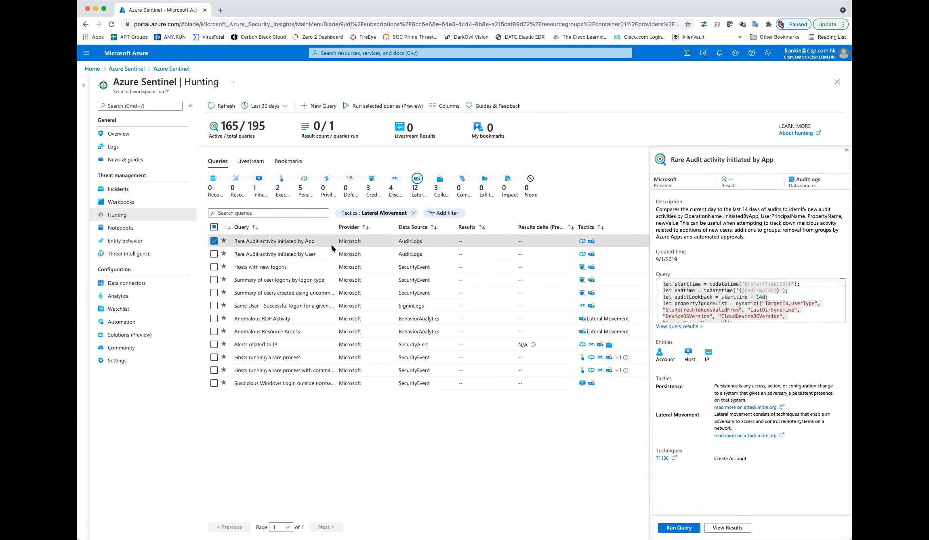
pyautogui.click(674, 528)
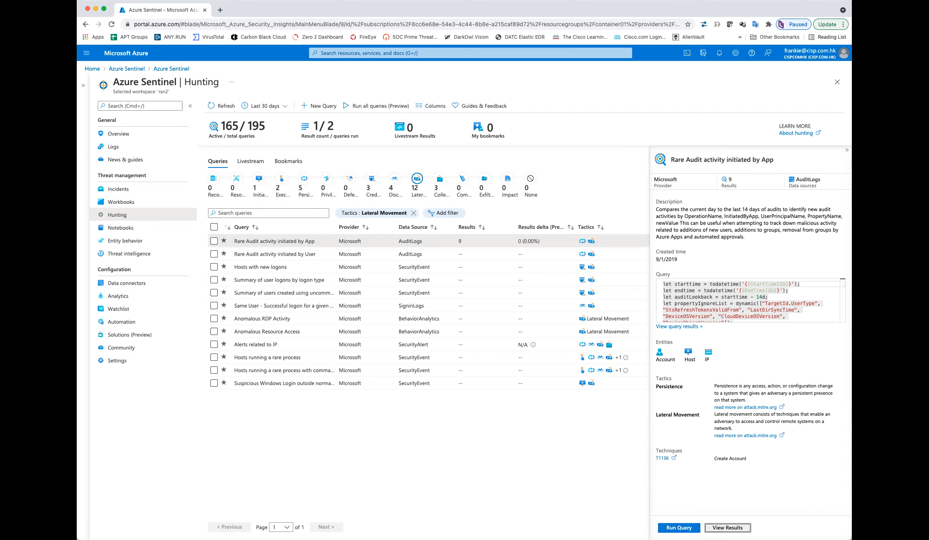
pyautogui.click(727, 528)
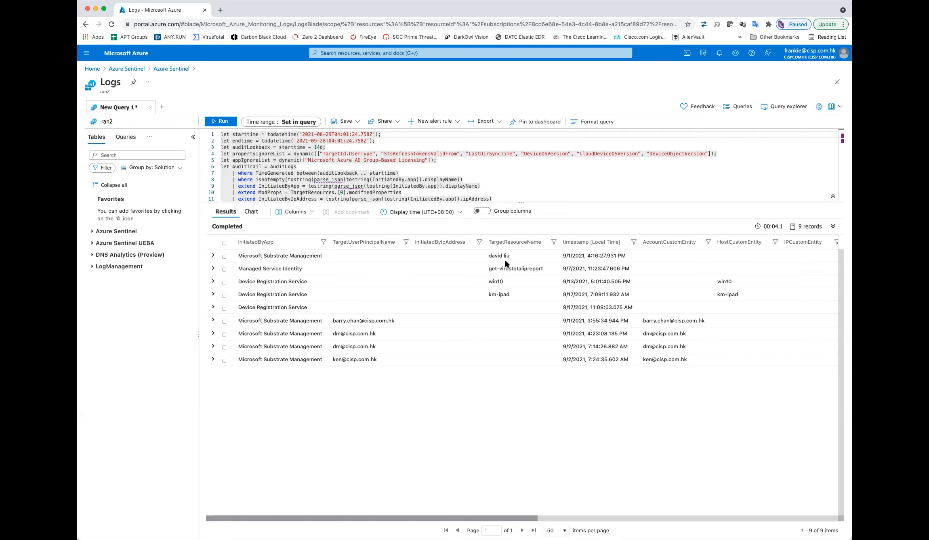
# Step: Examine the full Rare Audit activity query code, from the AuditTrail filters and extended fields to the final custom entity mappings
pyautogui.click(543, 169)
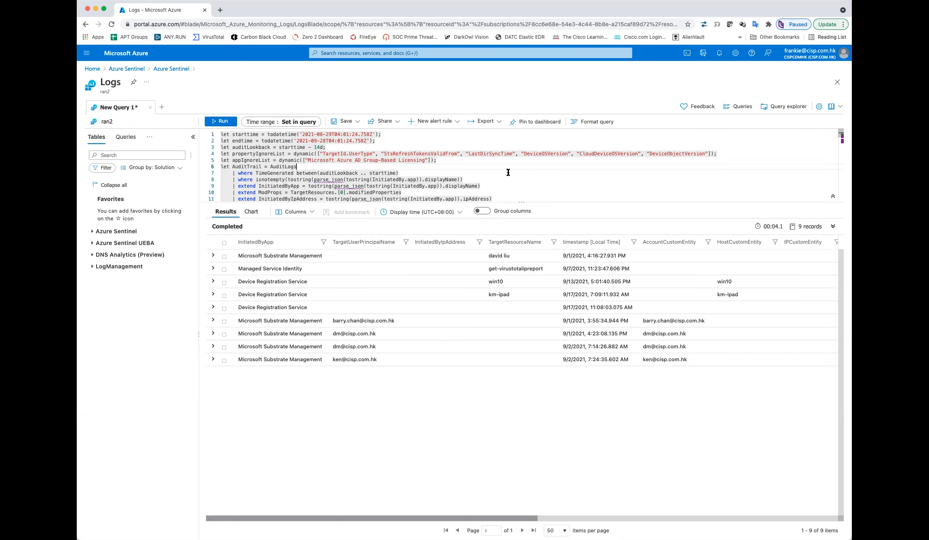
pyautogui.scroll(-2, 293, 166)
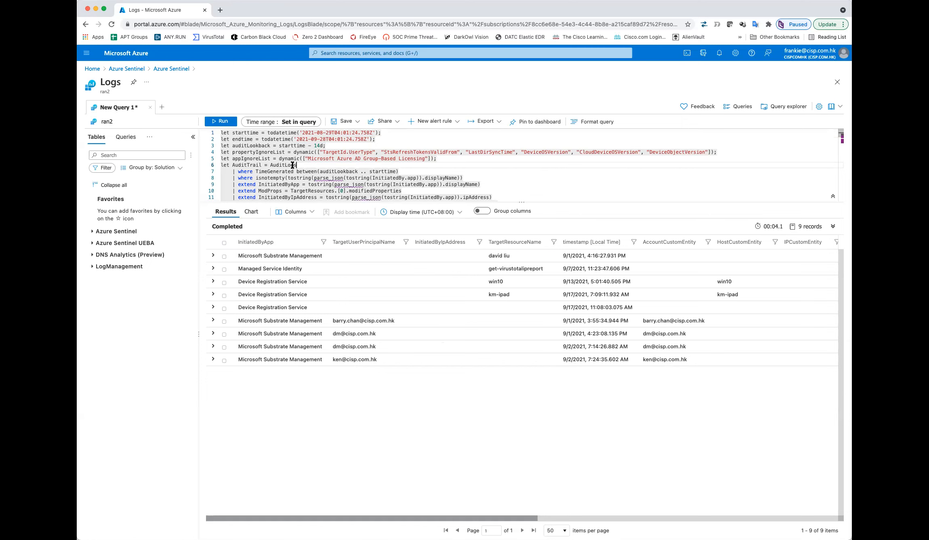
pyautogui.scroll(2, 292, 165)
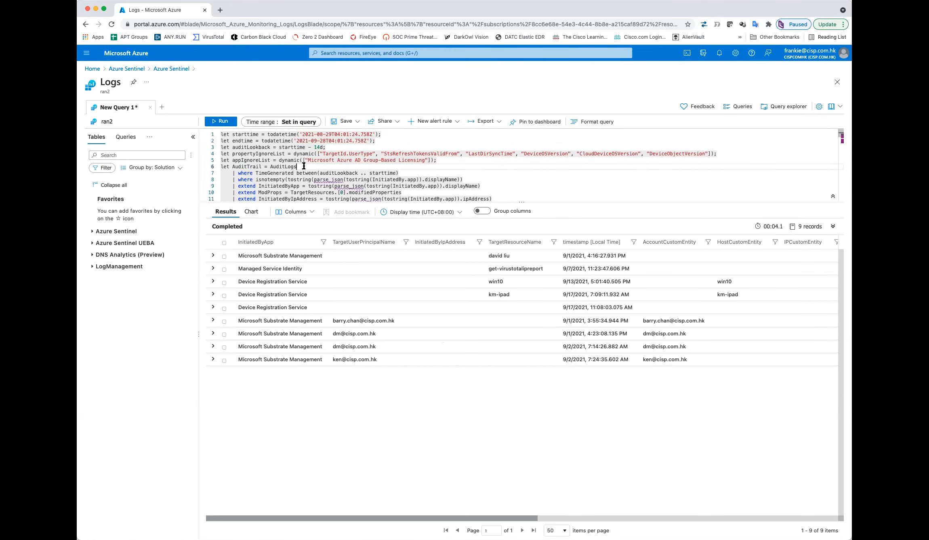
pyautogui.scroll(-3, 247, 156)
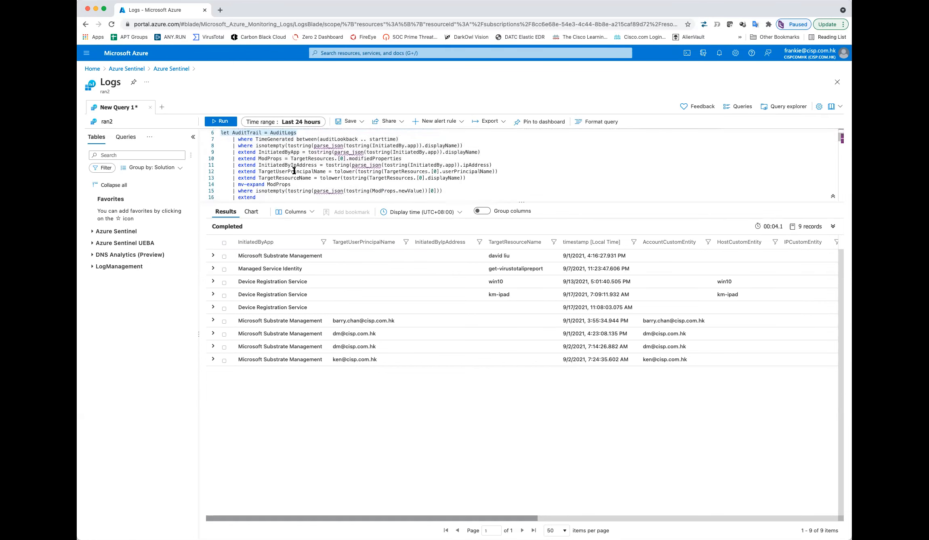
pyautogui.tripleClick(238, 142)
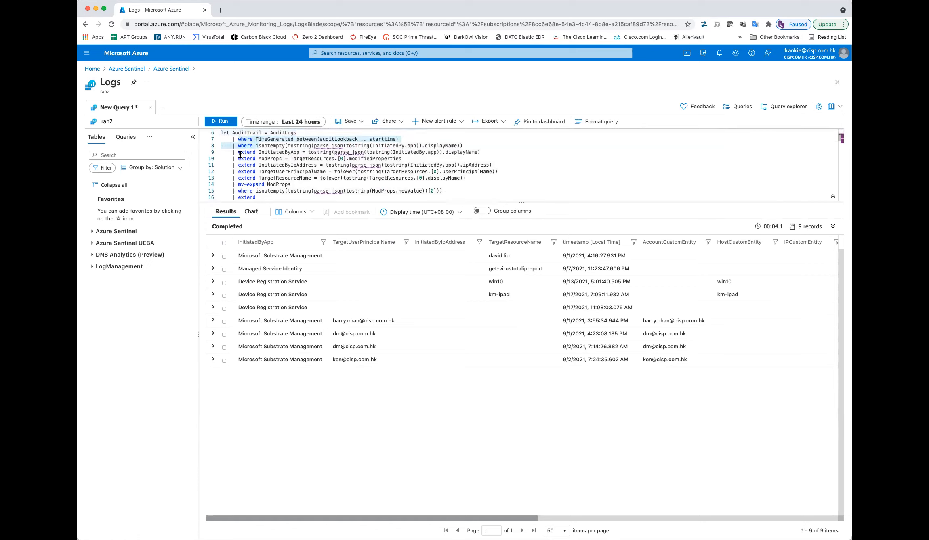
pyautogui.click(239, 155)
pyautogui.moveTo(239, 154); pyautogui.dragTo(268, 172)
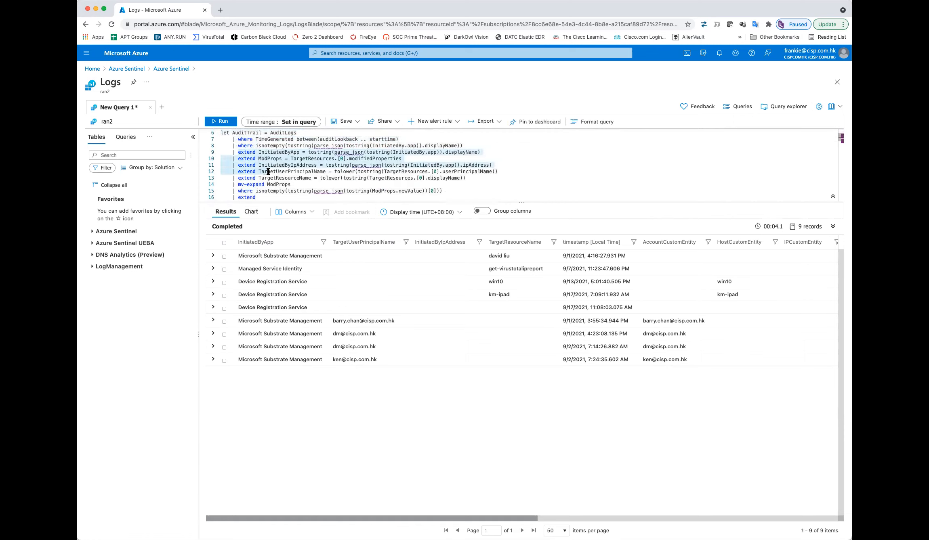
pyautogui.scroll(-1, 279, 197)
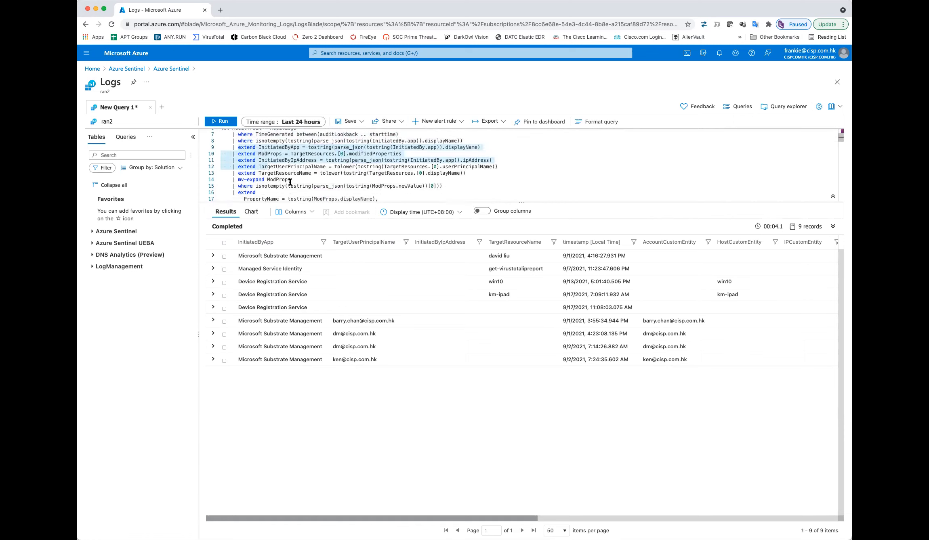
pyautogui.scroll(-3, 294, 190)
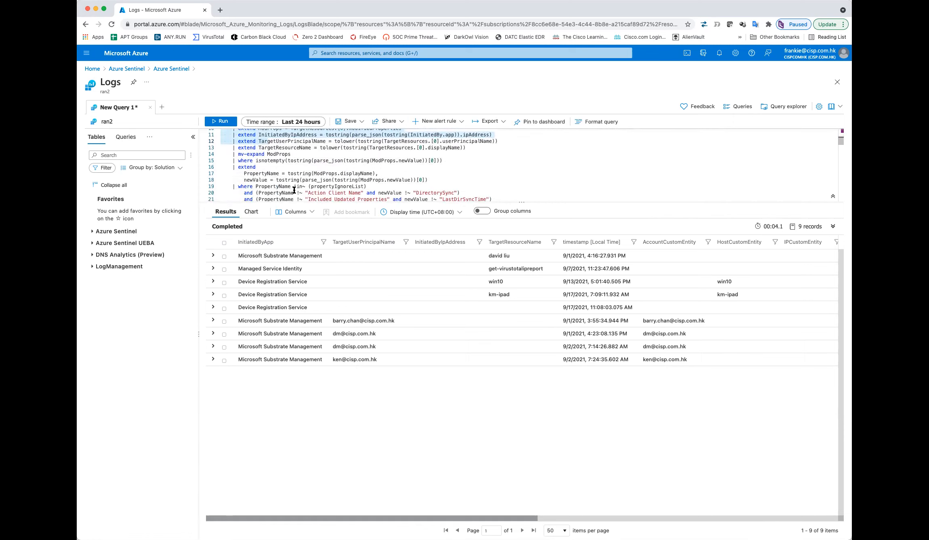
pyautogui.scroll(-1, 294, 190)
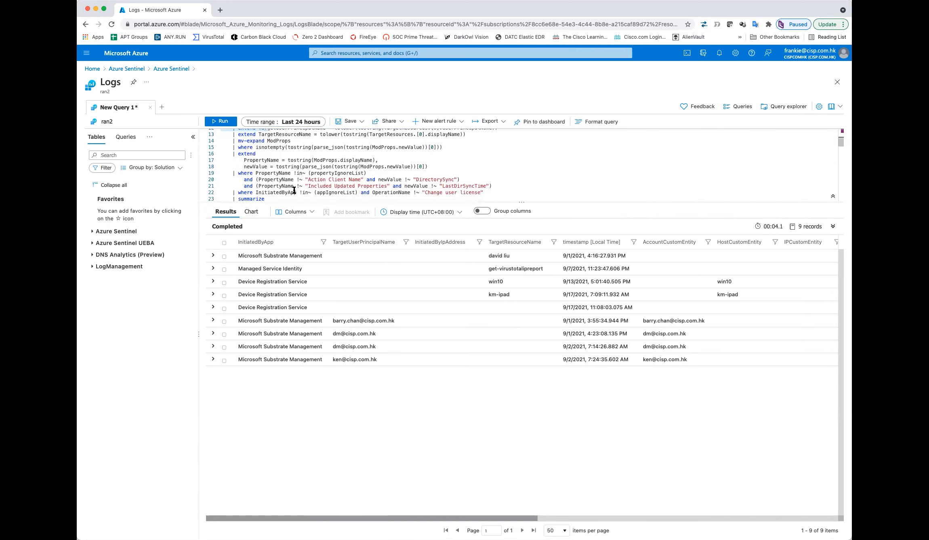
pyautogui.scroll(-4, 294, 189)
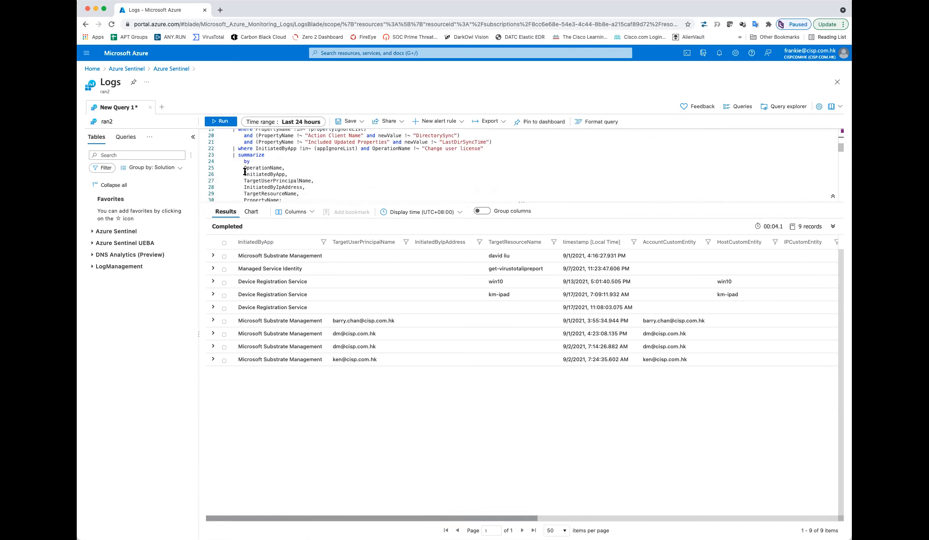
pyautogui.scroll(-12, 284, 180)
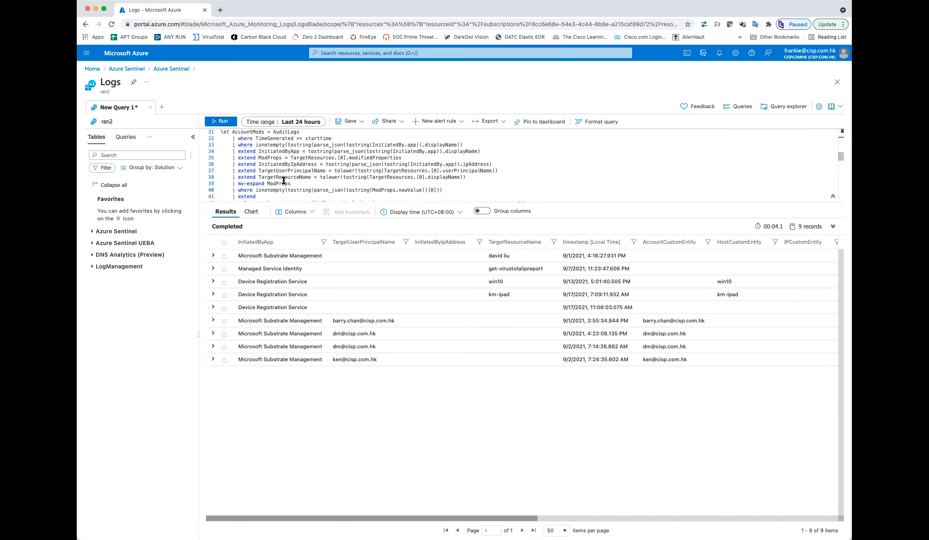
pyautogui.scroll(-8, 283, 181)
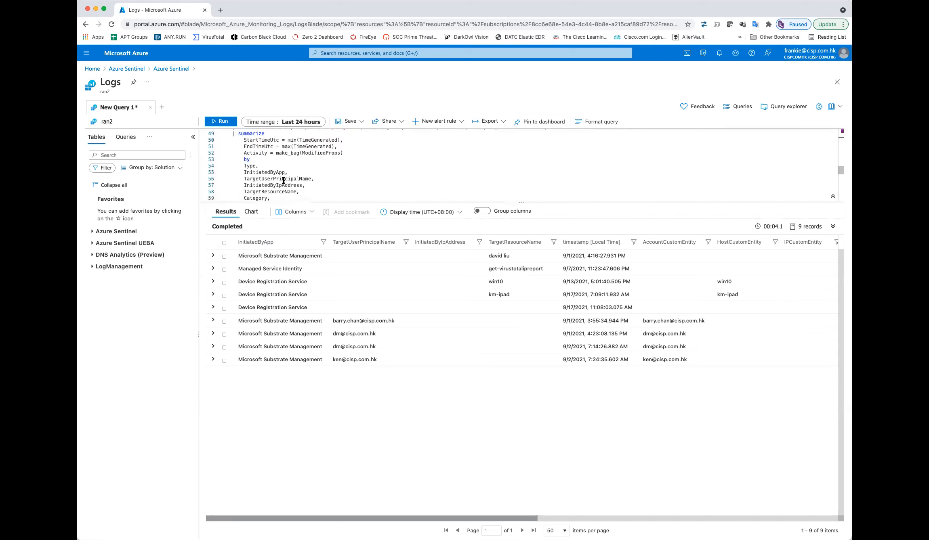
pyautogui.scroll(-10, 283, 180)
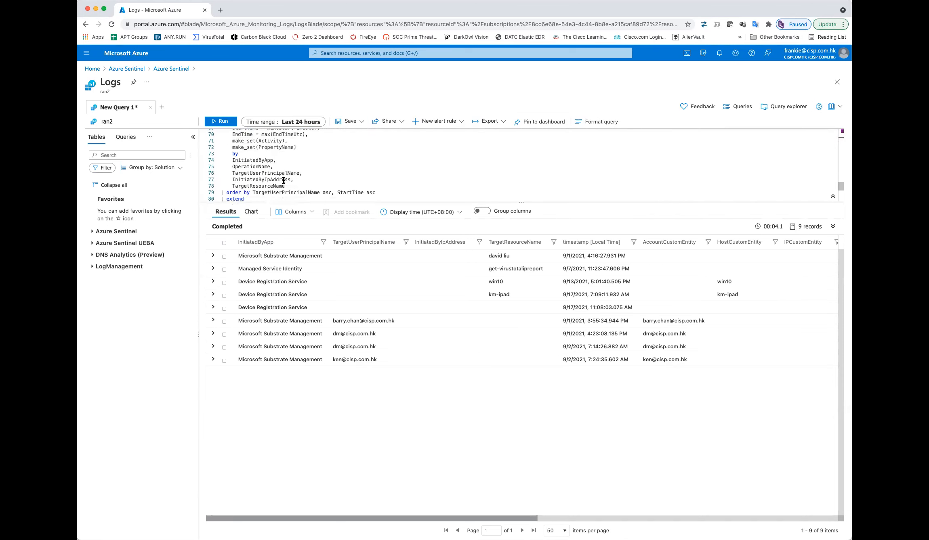
pyautogui.scroll(-1, 284, 181)
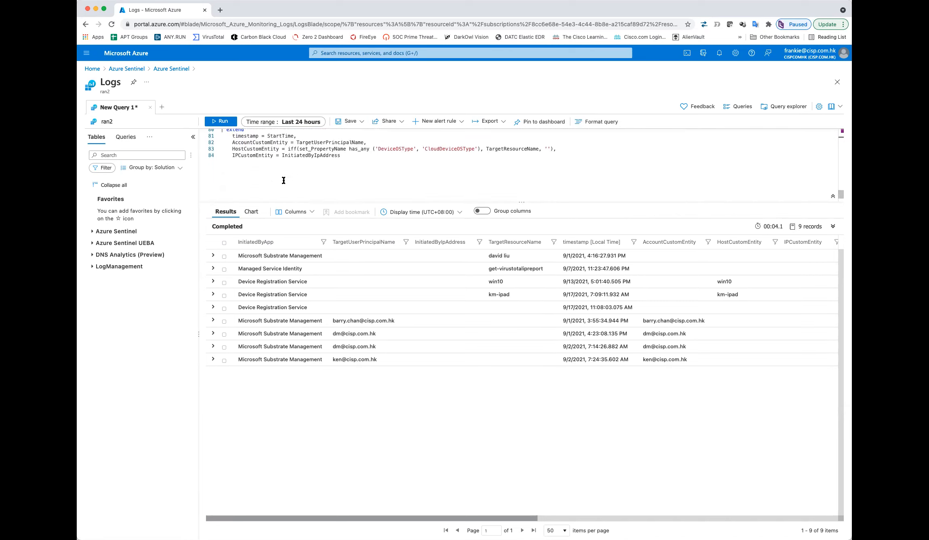
# Step: Go to the Analytics rules, open [DATC] M365 - Email Forwarding Rule for editing, and review its rule logic and reference links
pyautogui.click(180, 71)
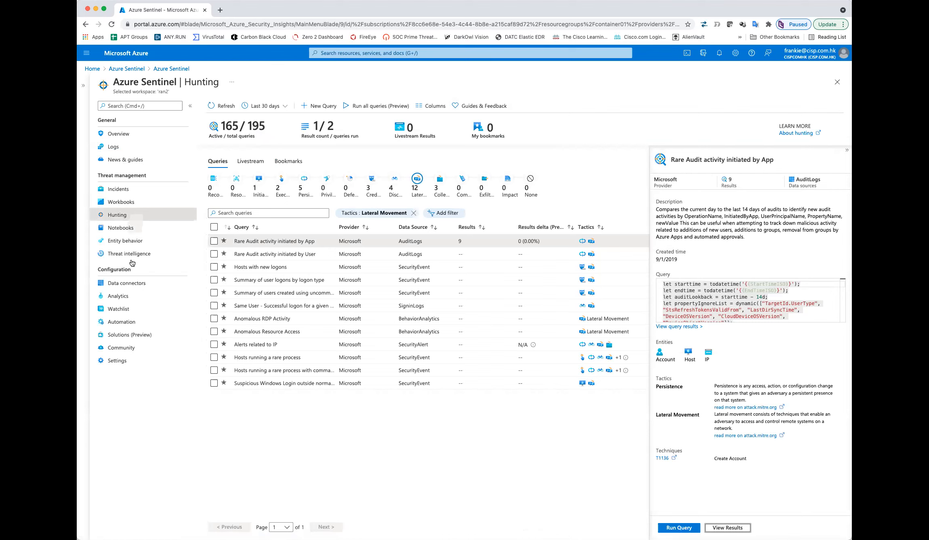
pyautogui.click(124, 296)
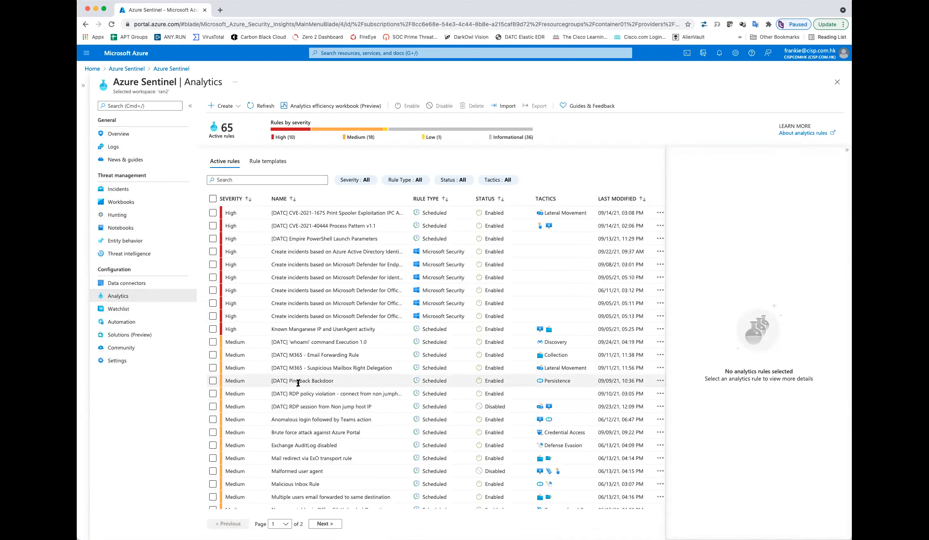
pyautogui.click(300, 356)
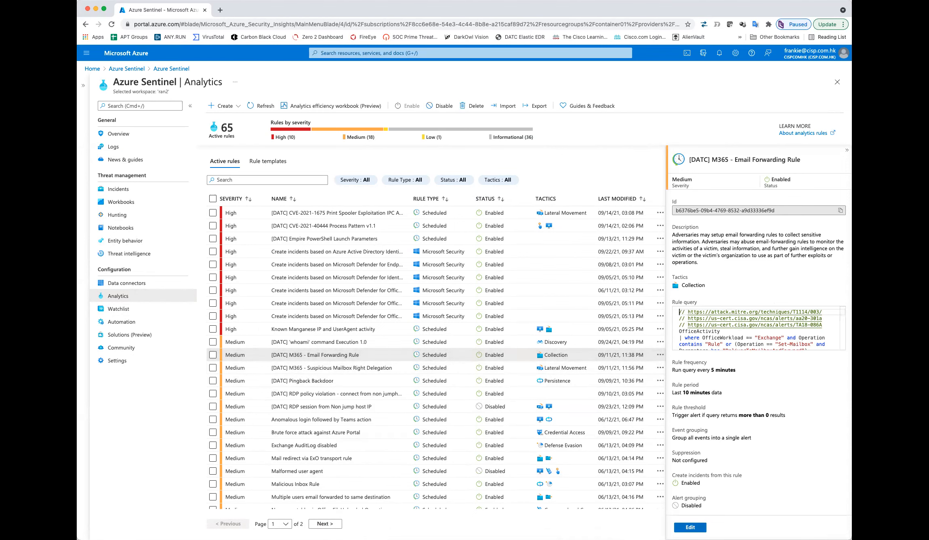
pyautogui.click(690, 528)
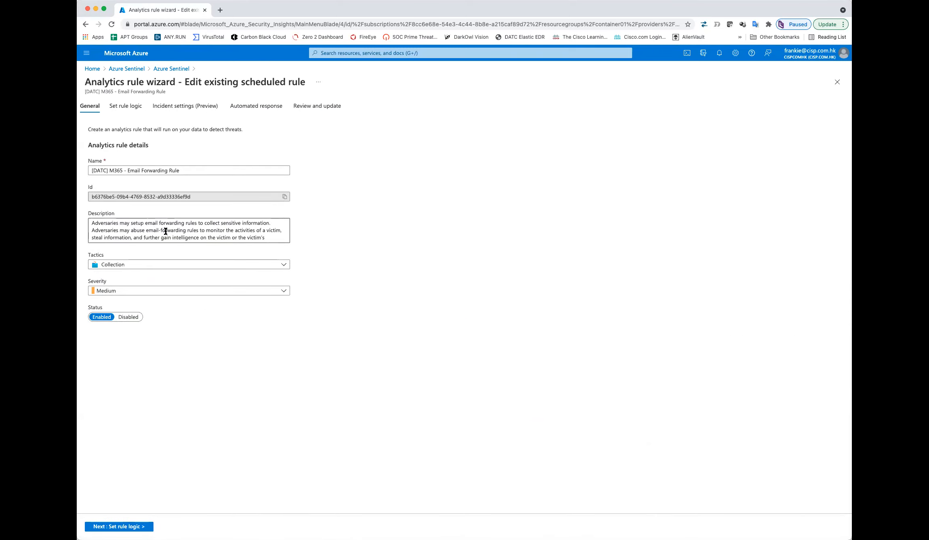
pyautogui.click(126, 108)
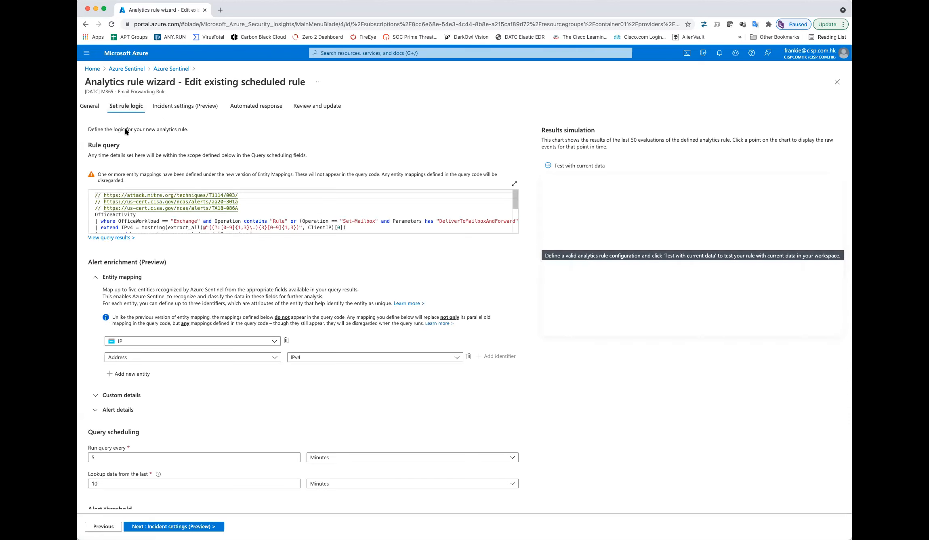
pyautogui.moveTo(195, 208); pyautogui.dragTo(88, 196)
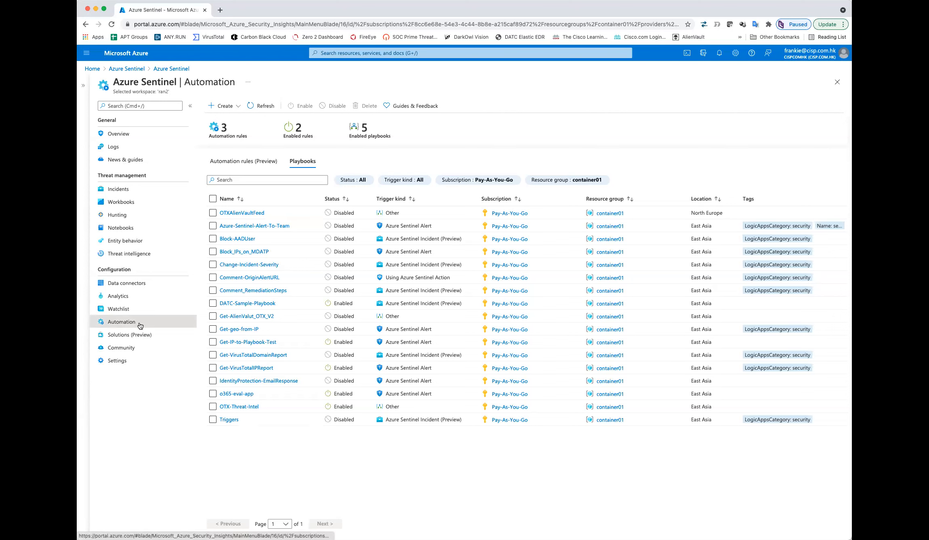
# Step: Open the Block-AADUser playbook in the Logic Apps Designer and review its Entities - Get Accounts, For each and Update user actions
pyautogui.click(242, 239)
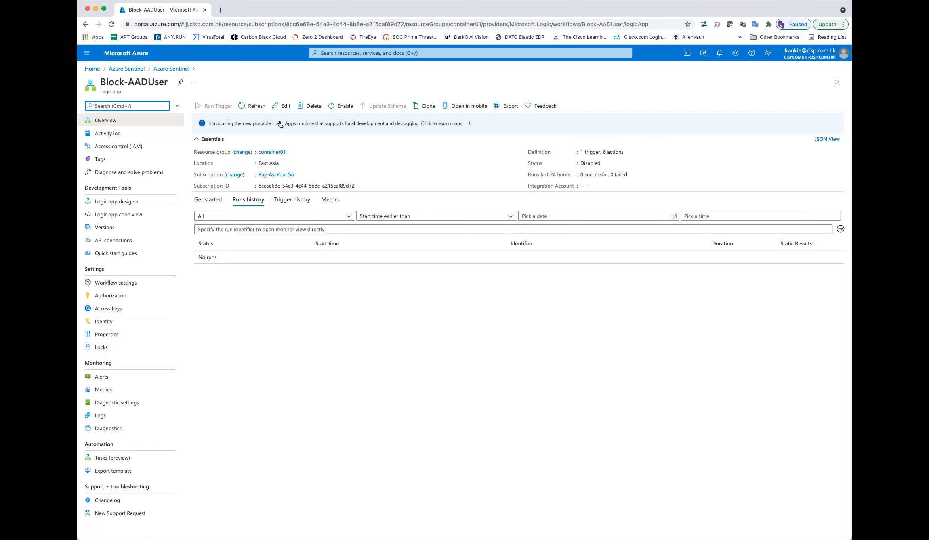
pyautogui.click(284, 107)
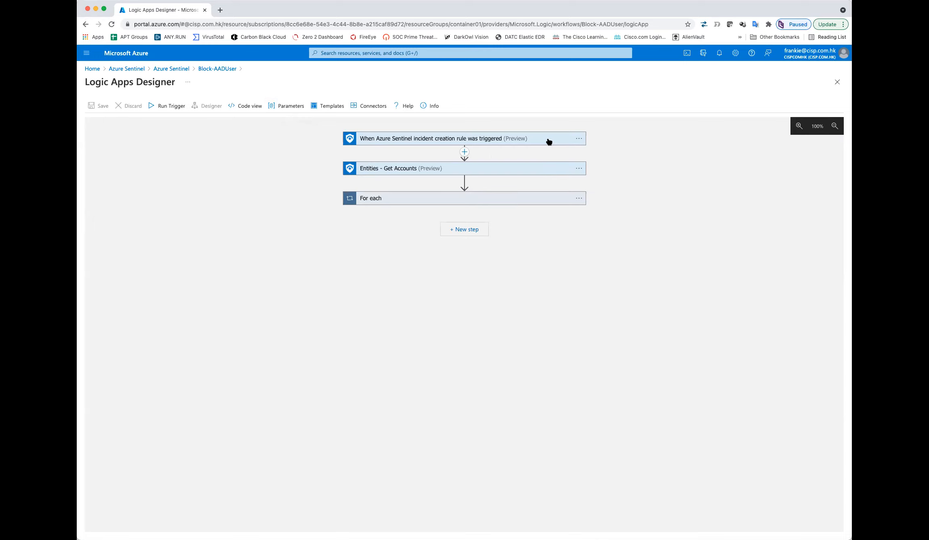
pyautogui.click(547, 173)
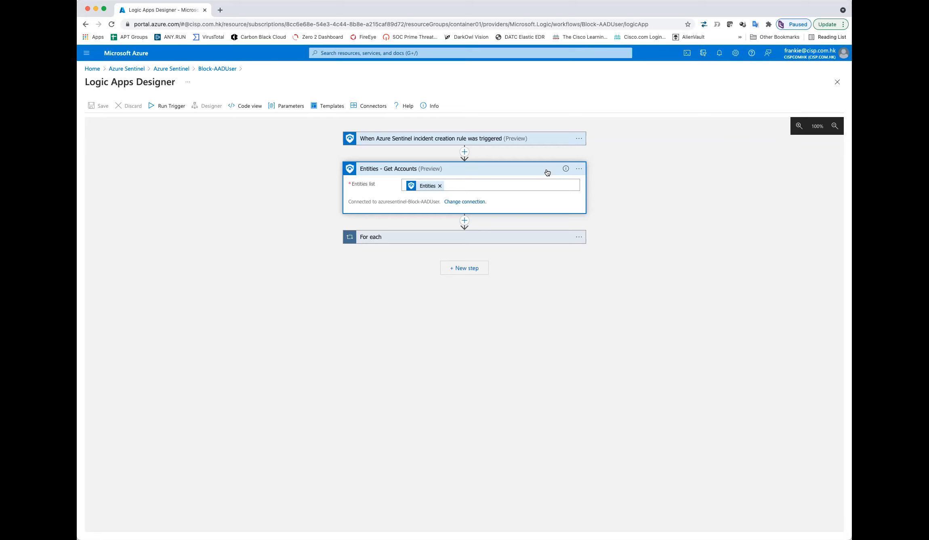
pyautogui.click(547, 173)
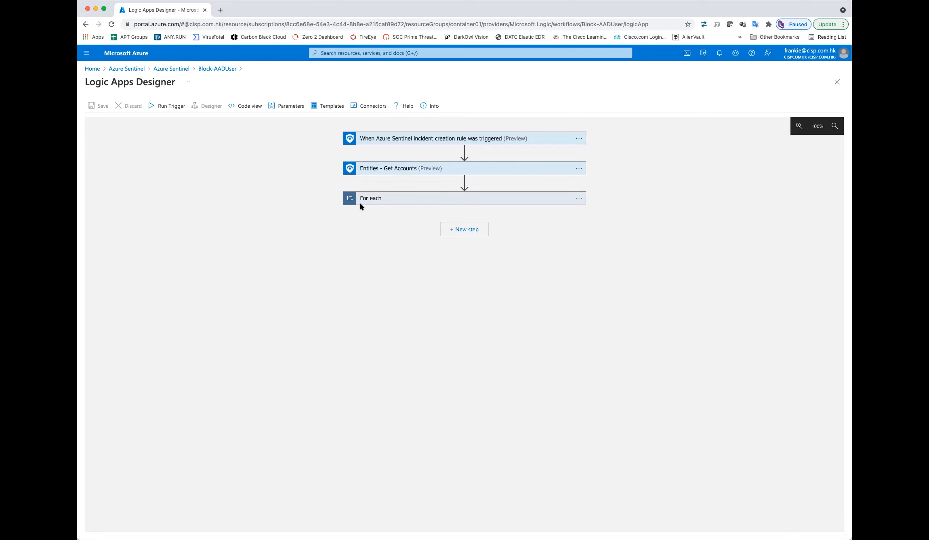
pyautogui.click(557, 203)
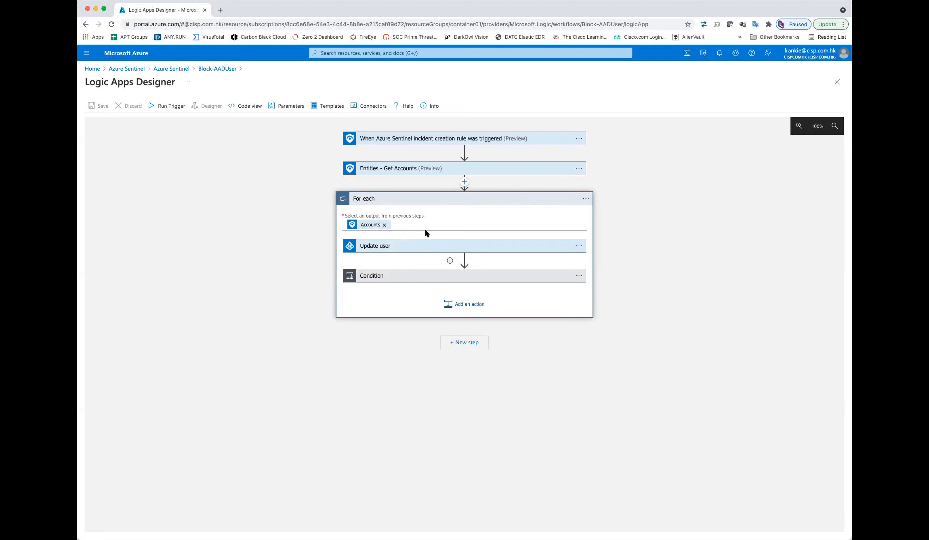
pyautogui.click(564, 249)
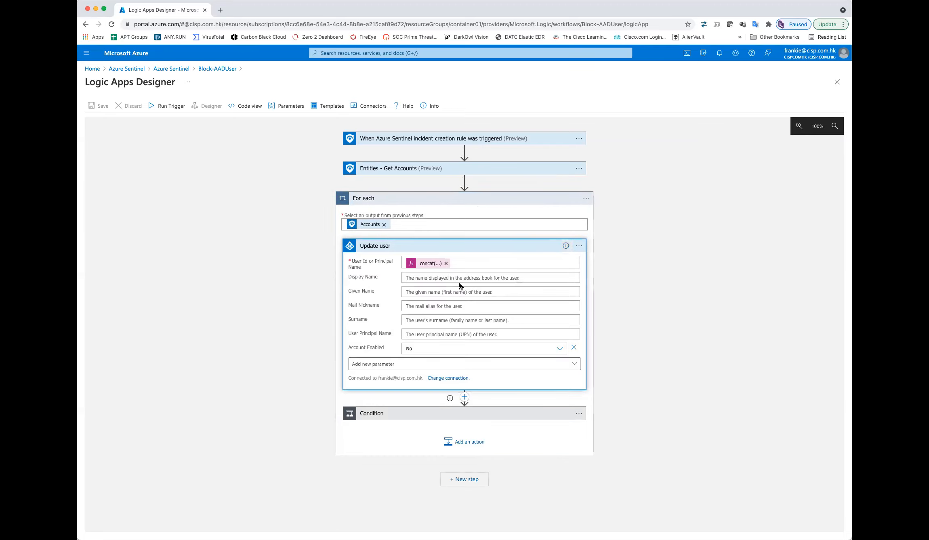
# Step: Review the Condition in the For each loop and the incident comment actions in its True and False branches
pyautogui.click(558, 417)
pyautogui.scroll(-3, 563, 395)
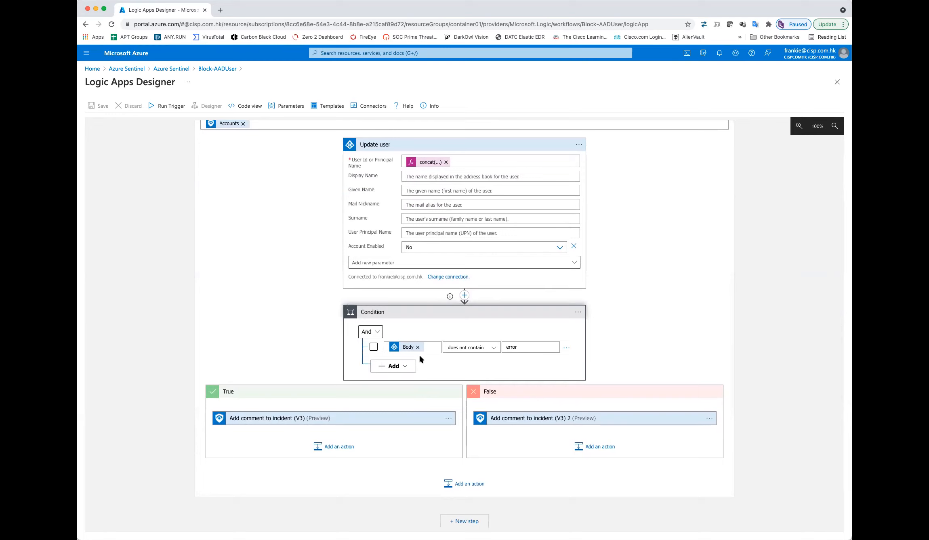
pyautogui.scroll(-1, 424, 396)
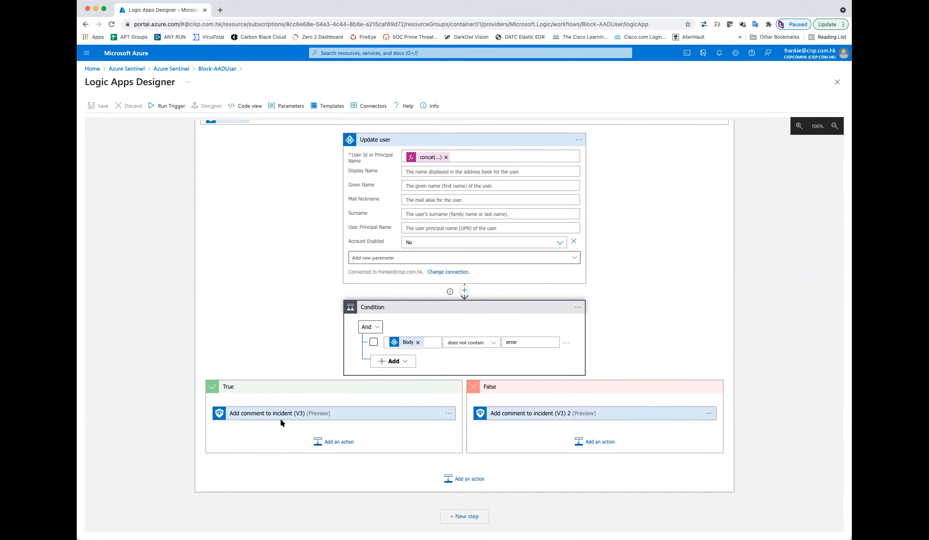
pyautogui.click(409, 417)
pyautogui.scroll(-3, 409, 420)
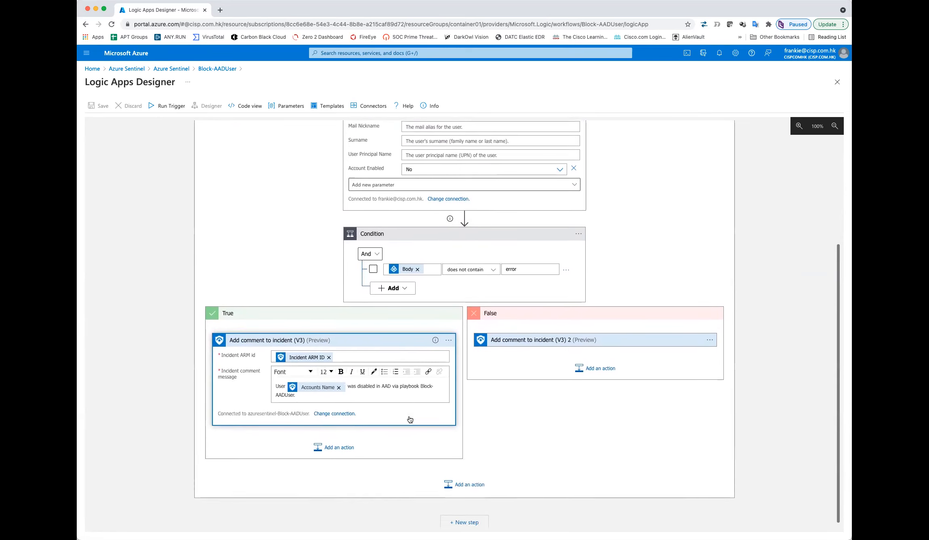
pyautogui.click(663, 343)
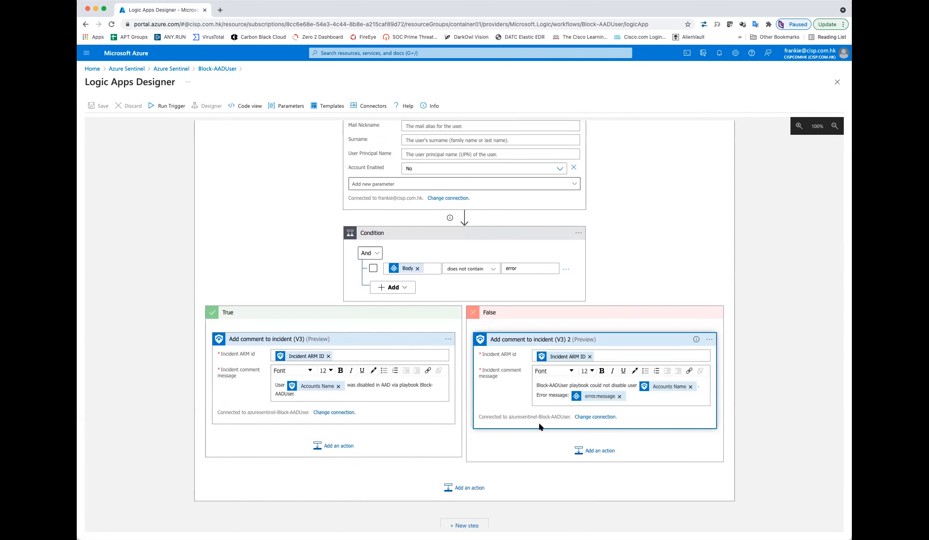
pyautogui.scroll(-1, 517, 434)
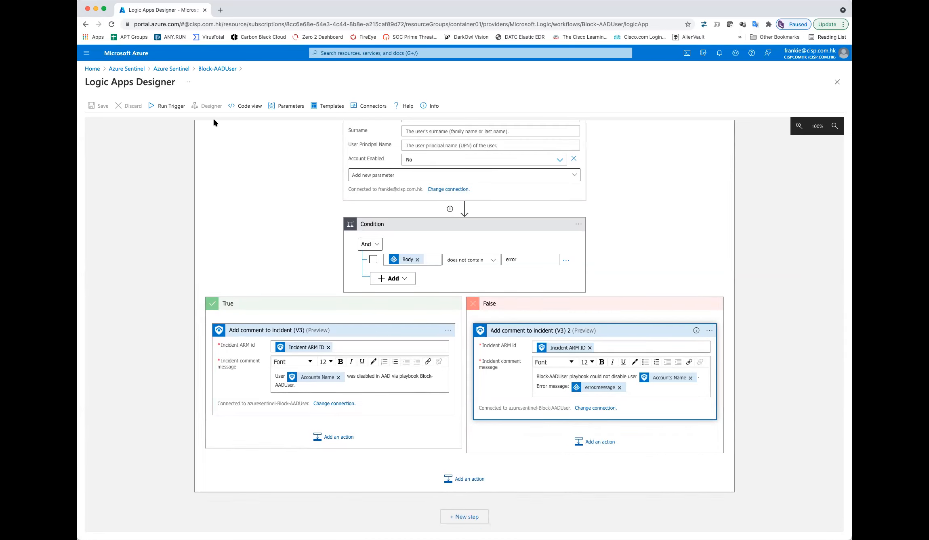
# Step: Return to the Automation playbooks, open o365-eval-app in the designer, and review its Post a message (V3) action
pyautogui.click(170, 70)
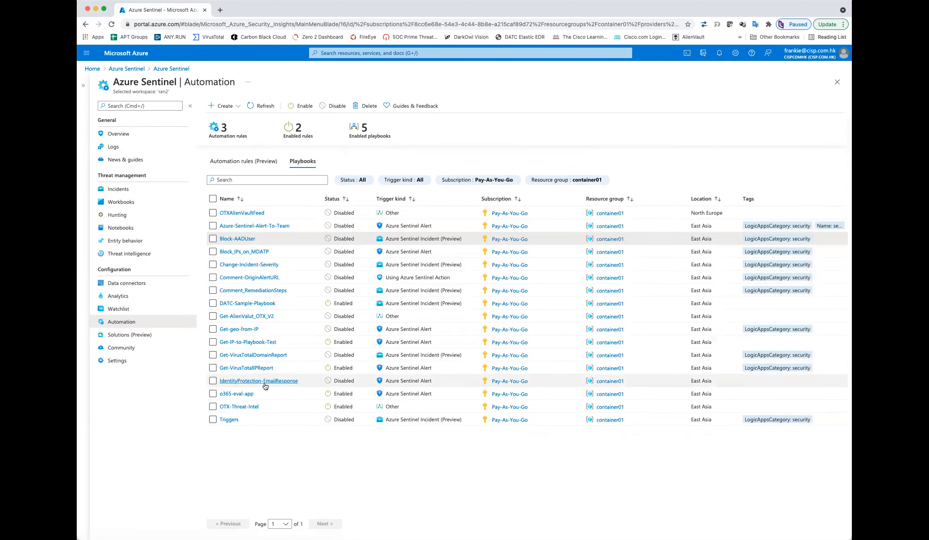
pyautogui.click(237, 394)
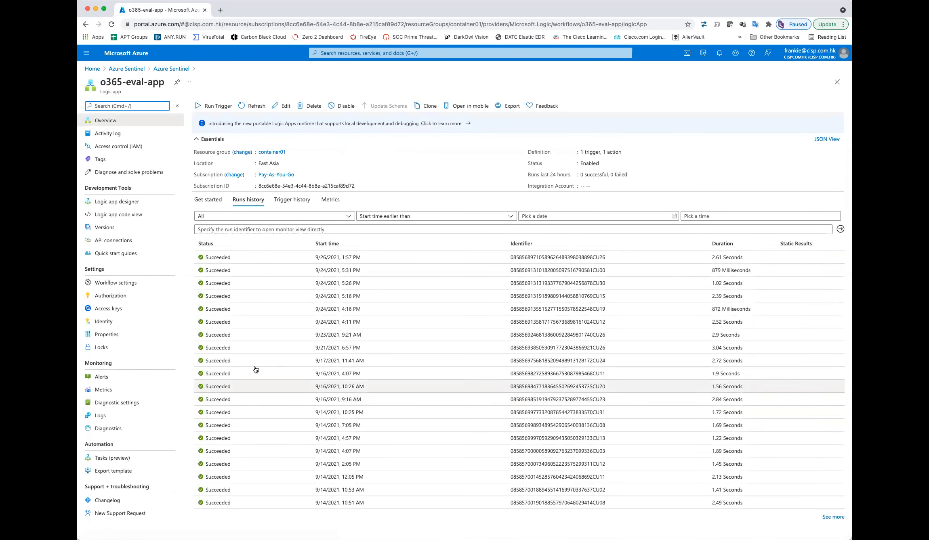
pyautogui.click(279, 107)
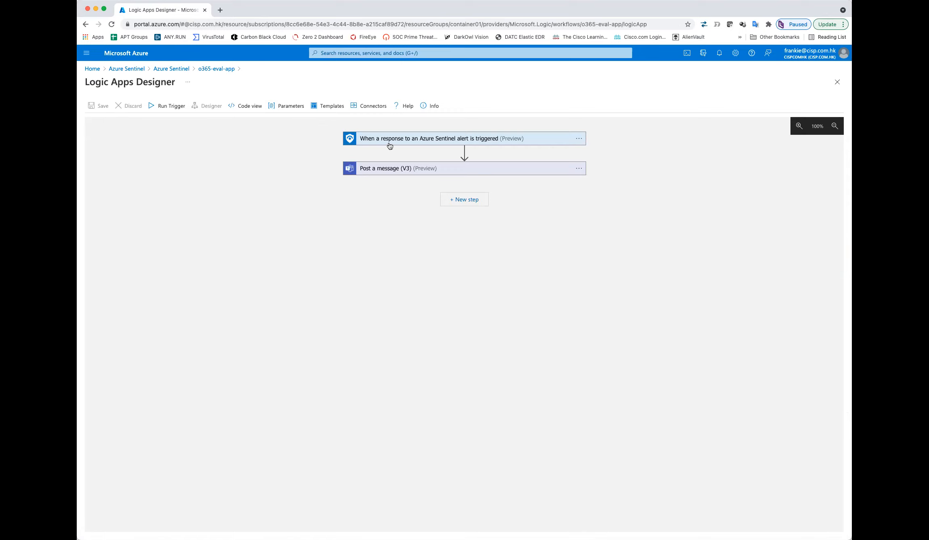
pyautogui.moveTo(454, 152)
pyautogui.click(558, 172)
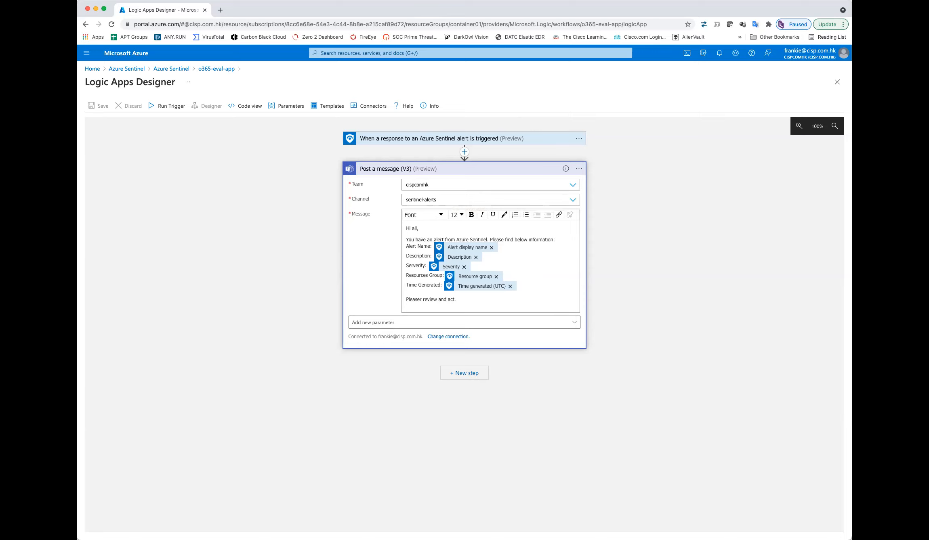
# Step: Switch to Microsoft Teams and review the alert name and severity of the Suspicious Mailbox Right Delegation post in sentinel-alerts
pyautogui.press('super+Tab')
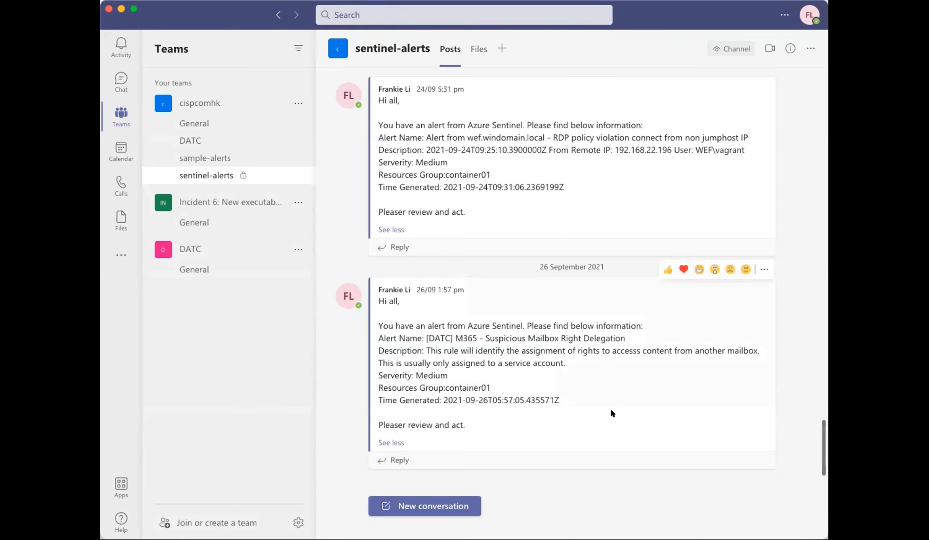
pyautogui.moveTo(422, 335); pyautogui.dragTo(617, 336)
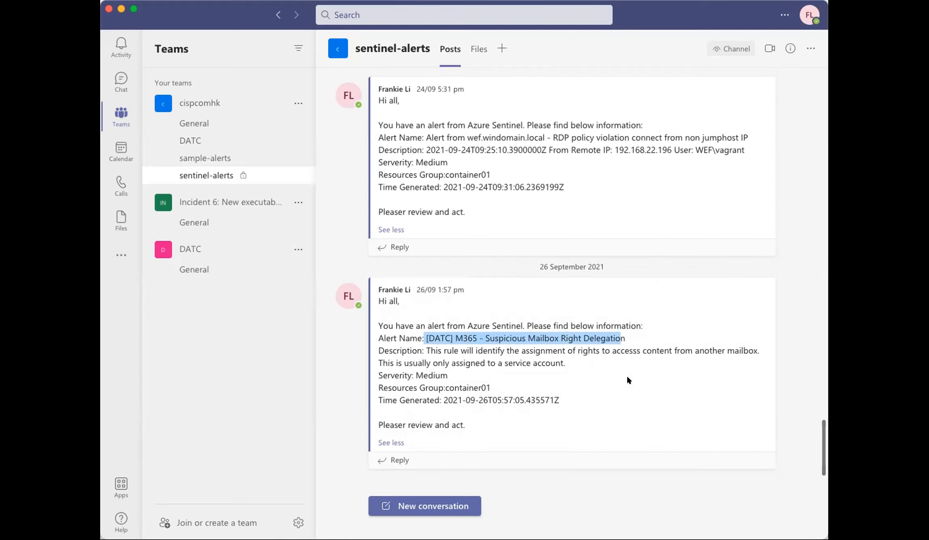
pyautogui.click(450, 374)
pyautogui.moveTo(450, 374); pyautogui.dragTo(436, 375)
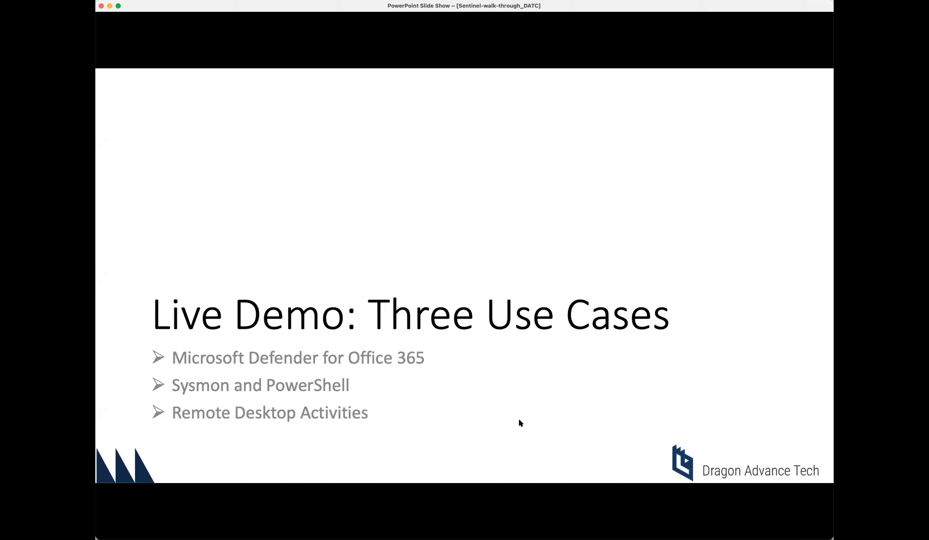
pyautogui.press('Right')
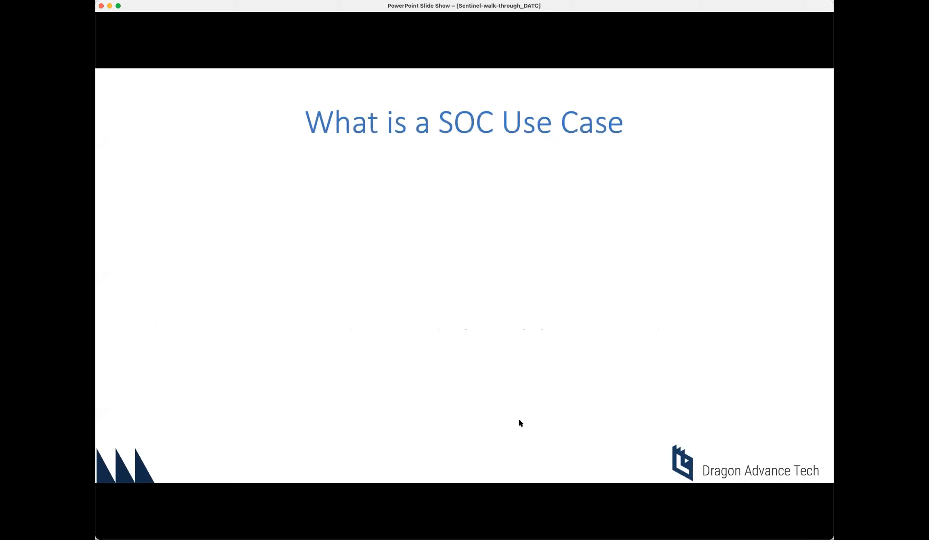
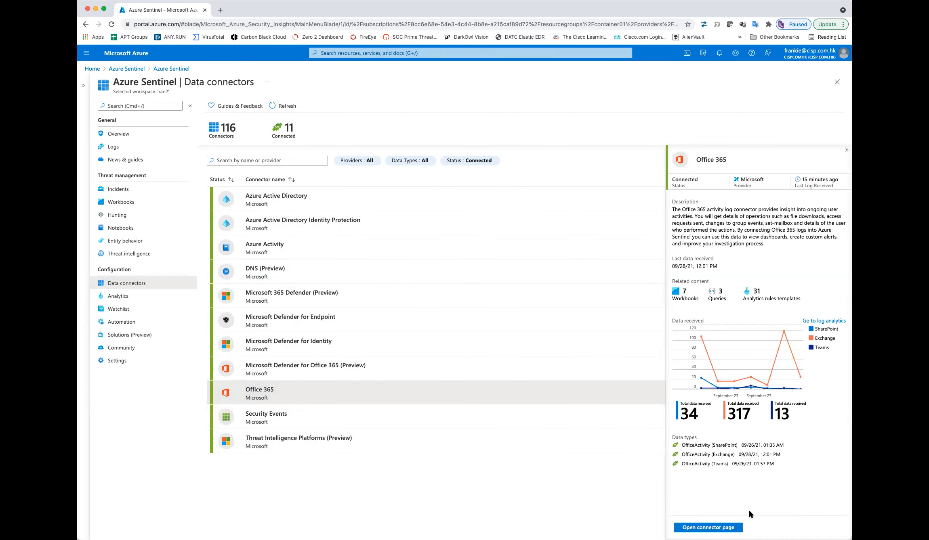
# Step: Review the Office 365 data connector page, and open the saved Office 365 workbook from My workbooks
pyautogui.click(724, 527)
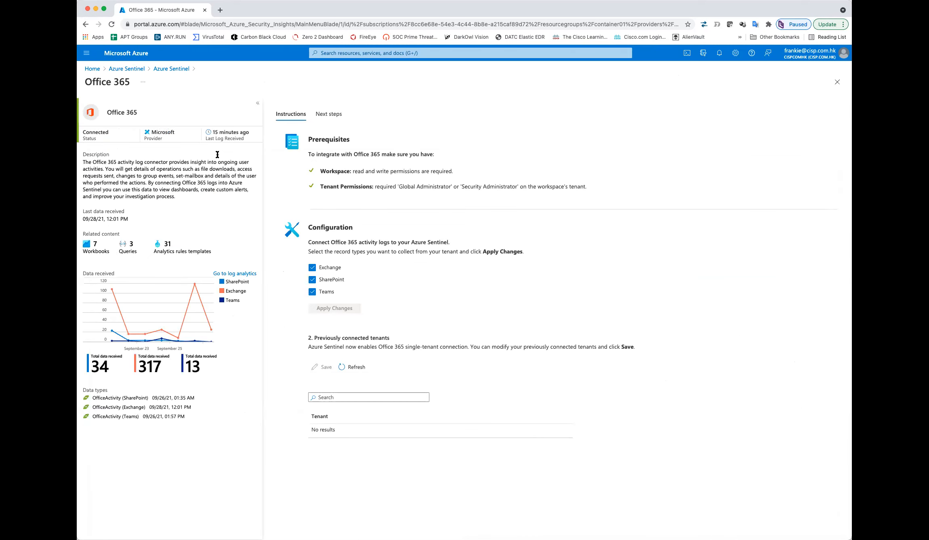
pyautogui.click(163, 69)
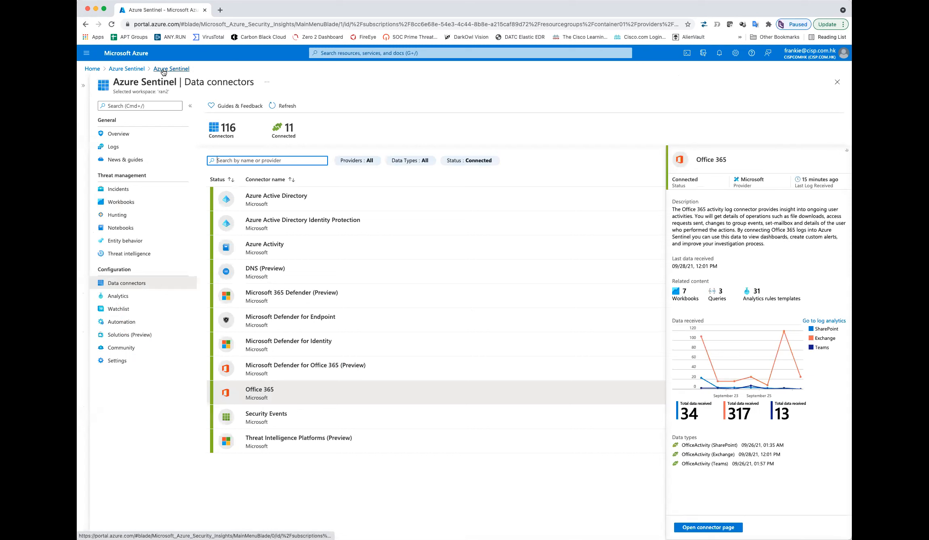
pyautogui.click(122, 204)
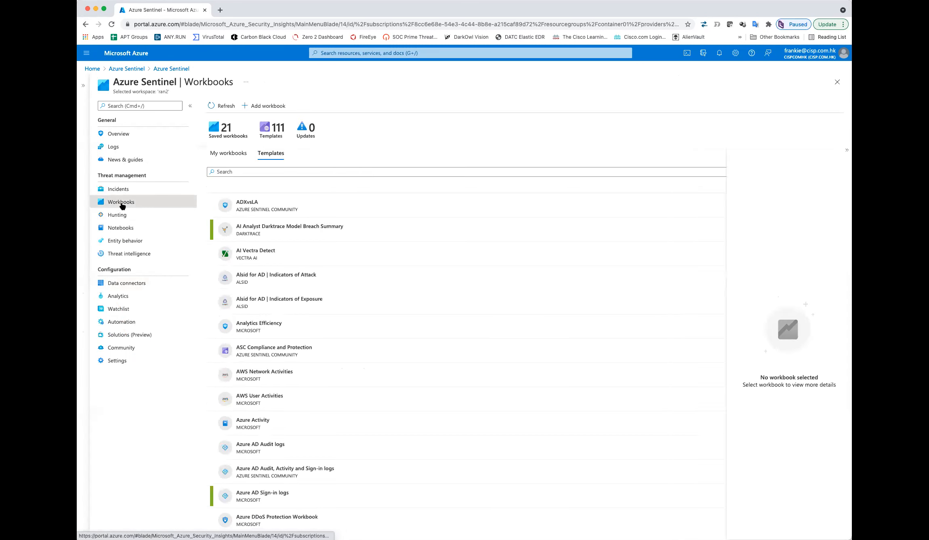
pyautogui.click(237, 164)
pyautogui.click(238, 180)
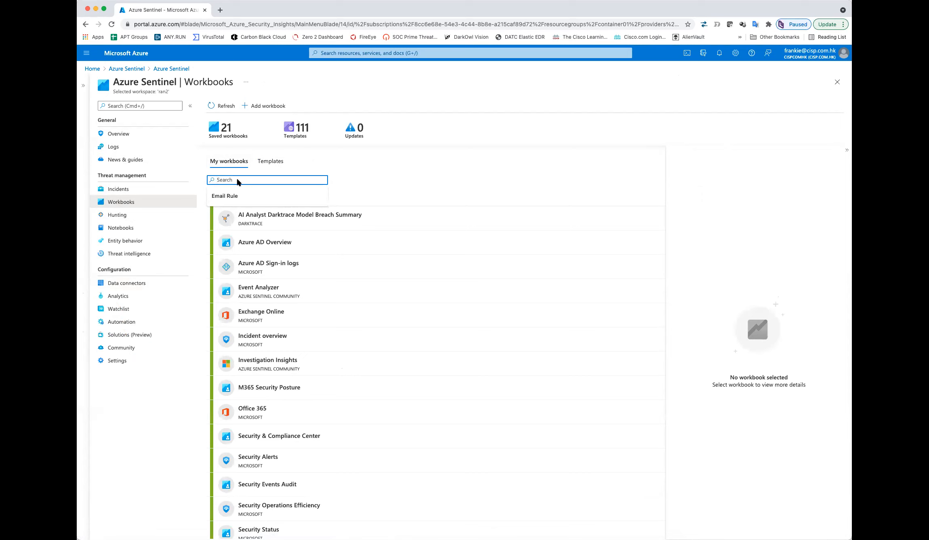
pyautogui.click(272, 403)
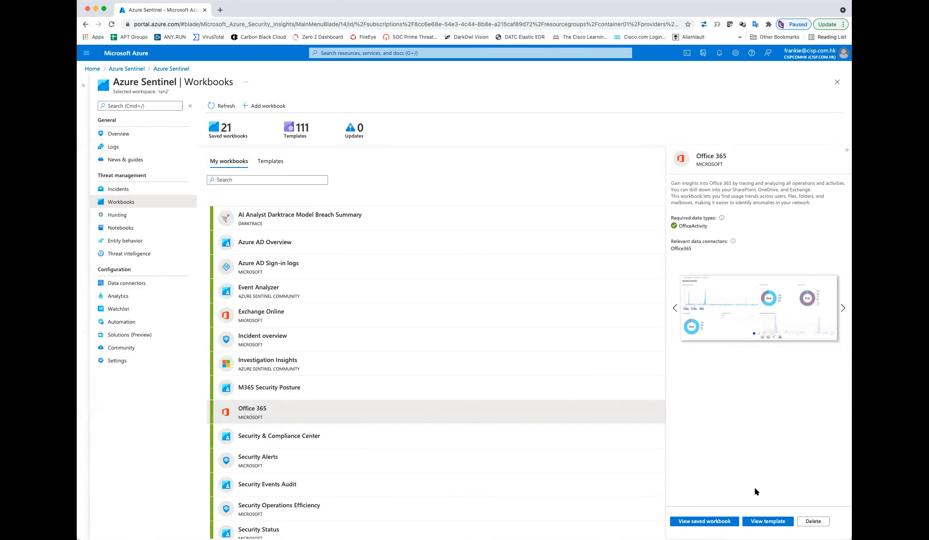
pyautogui.click(708, 522)
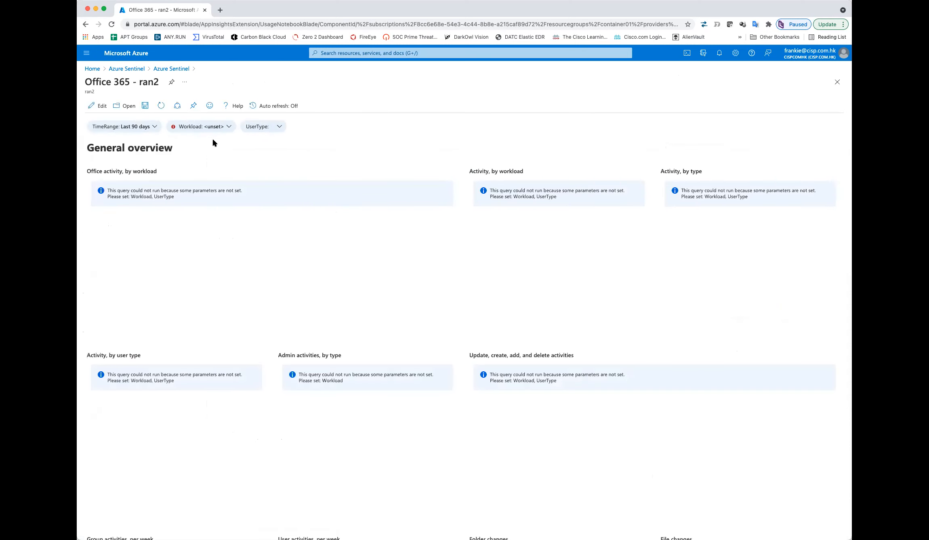
# Step: Set both the Workload and UserType parameters of the Office 365 workbook to All
pyautogui.click(224, 127)
pyautogui.click(243, 128)
pyautogui.click(214, 151)
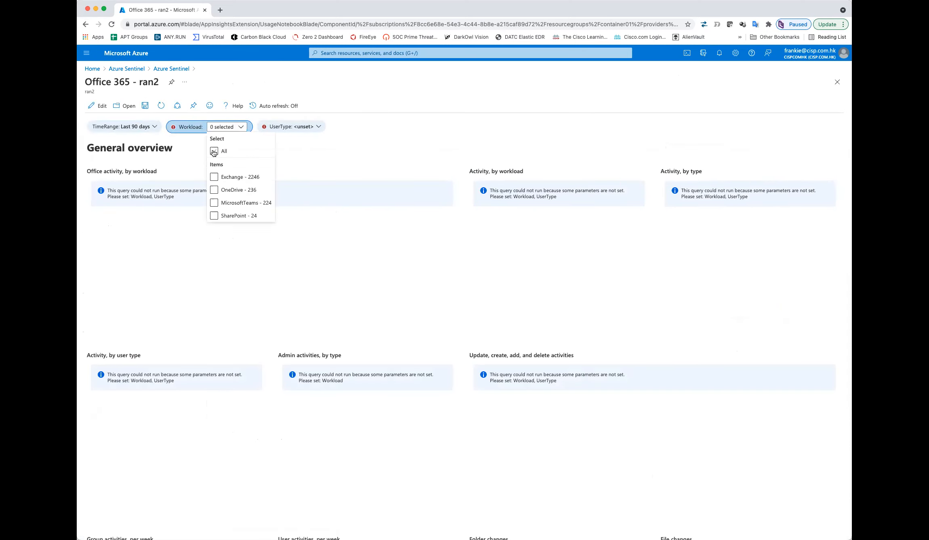
pyautogui.click(311, 128)
pyautogui.click(323, 128)
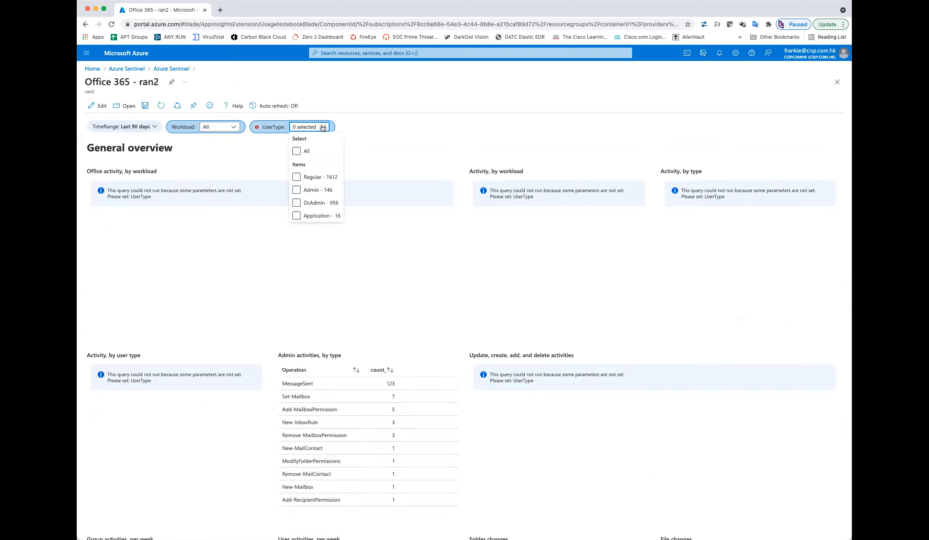
pyautogui.click(297, 151)
pyautogui.click(241, 163)
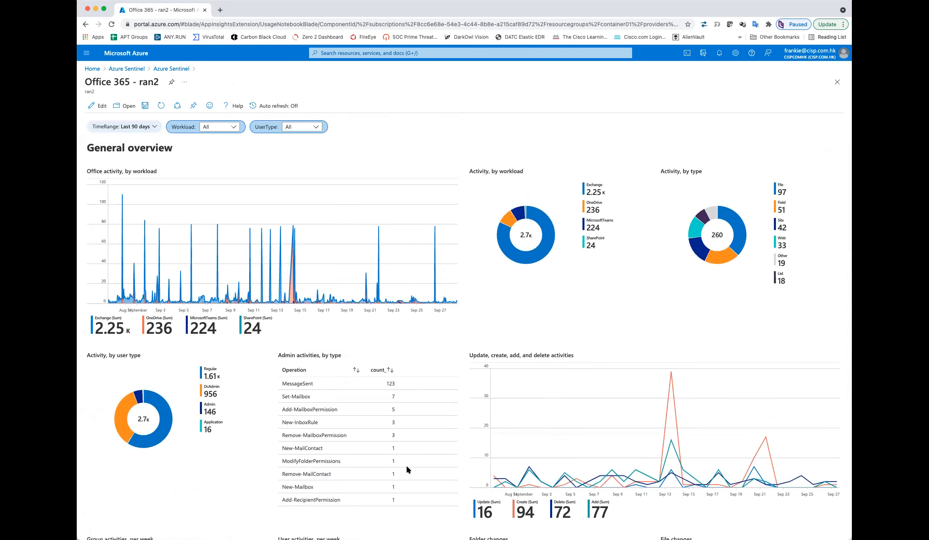
# Step: Open the saved Azure AD Overview workbook and review its Overview, Users and User Login Assessment views
pyautogui.click(157, 72)
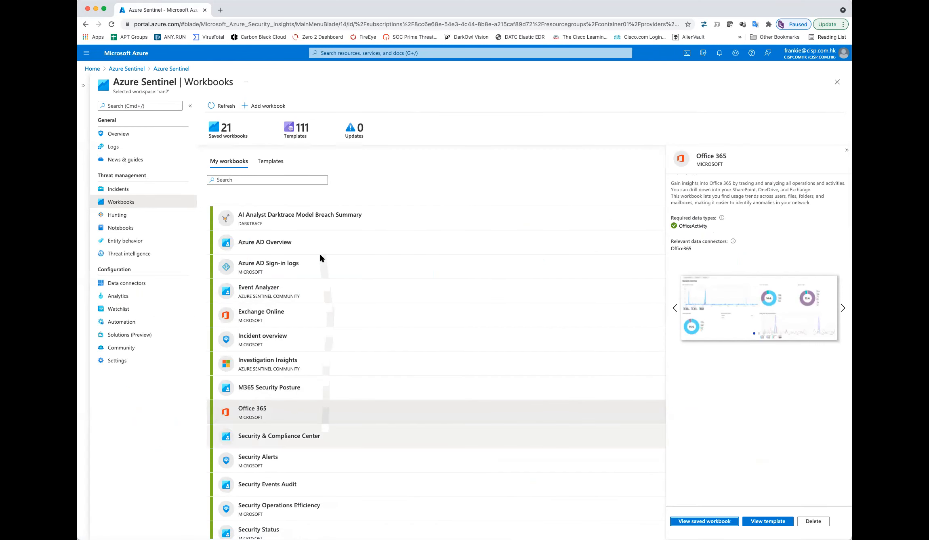
pyautogui.click(317, 243)
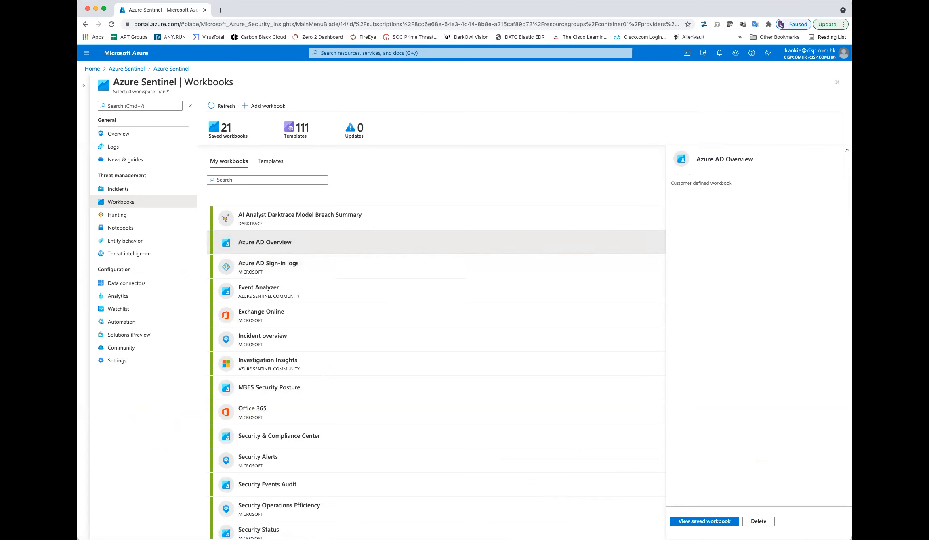
pyautogui.click(703, 522)
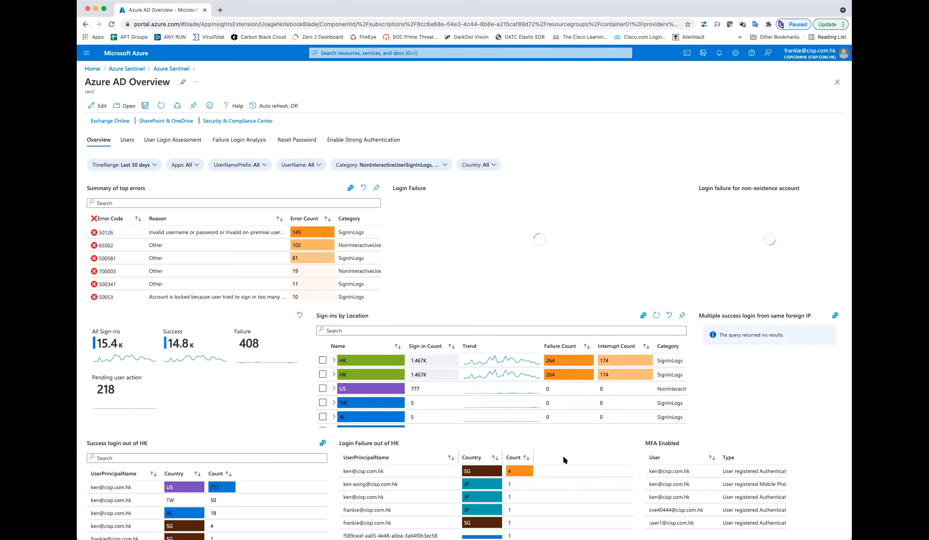
pyautogui.scroll(-2, 563, 455)
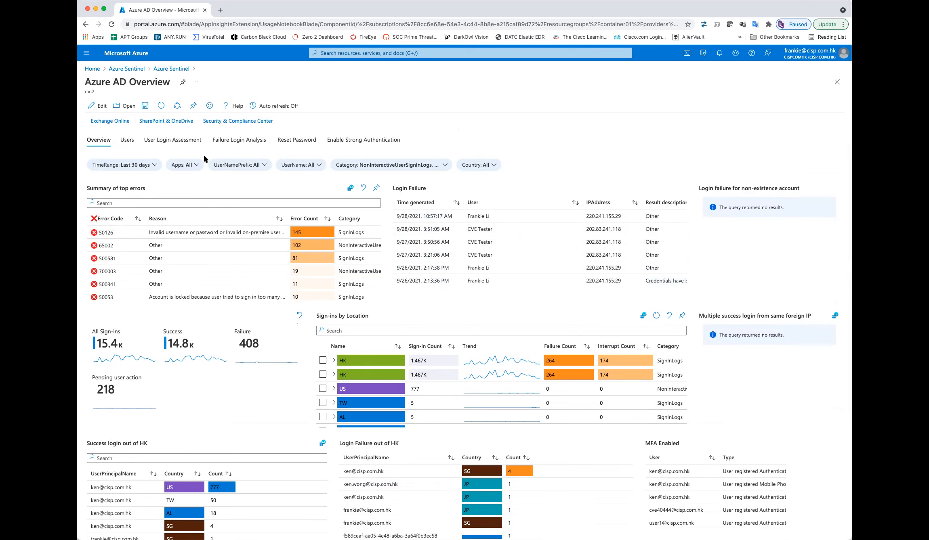
pyautogui.click(127, 144)
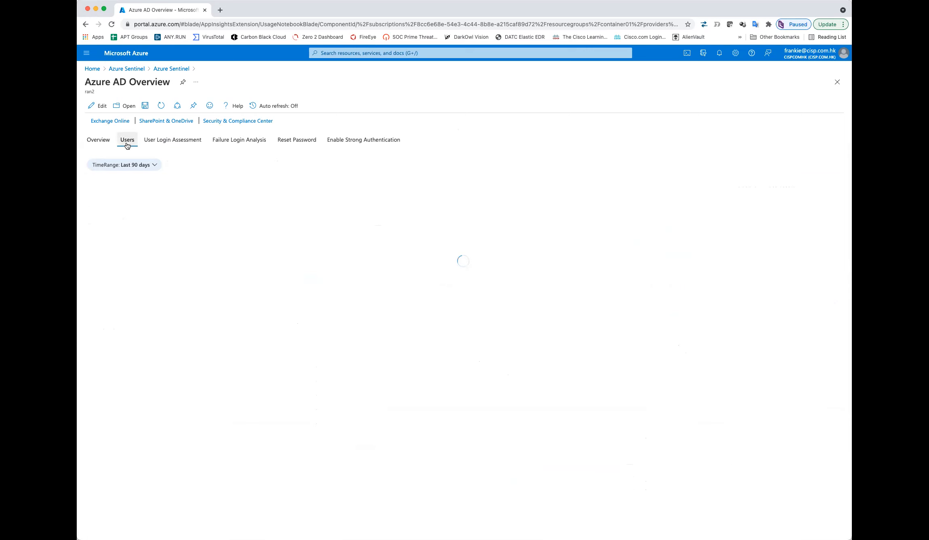
pyautogui.click(173, 144)
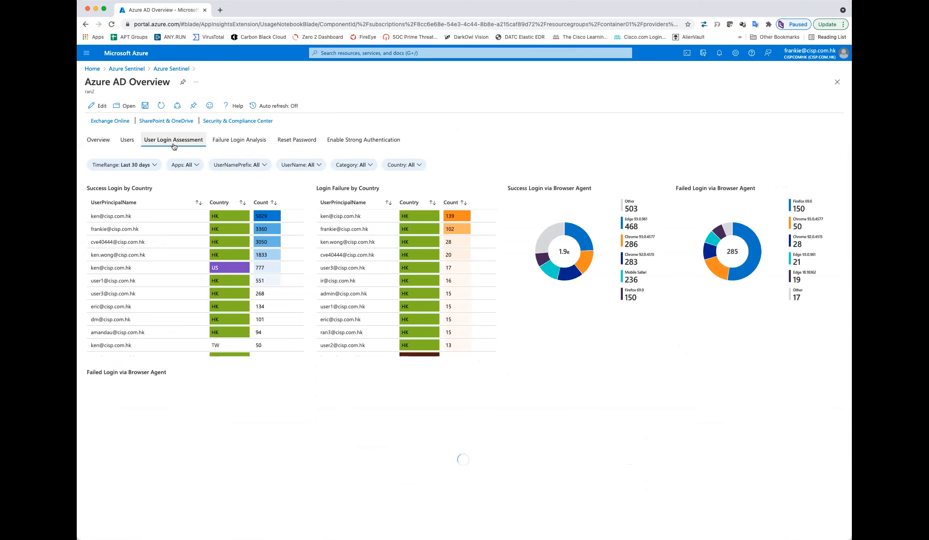
# Step: Review the Failure Login Analysis, Reset Password and Enable Strong Authentication views of the Azure AD Overview workbook
pyautogui.click(242, 145)
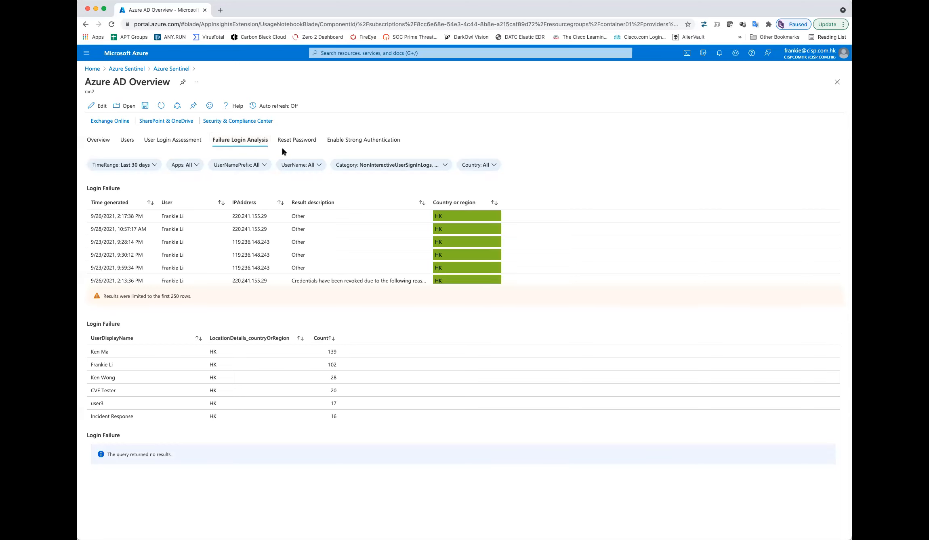
pyautogui.click(297, 143)
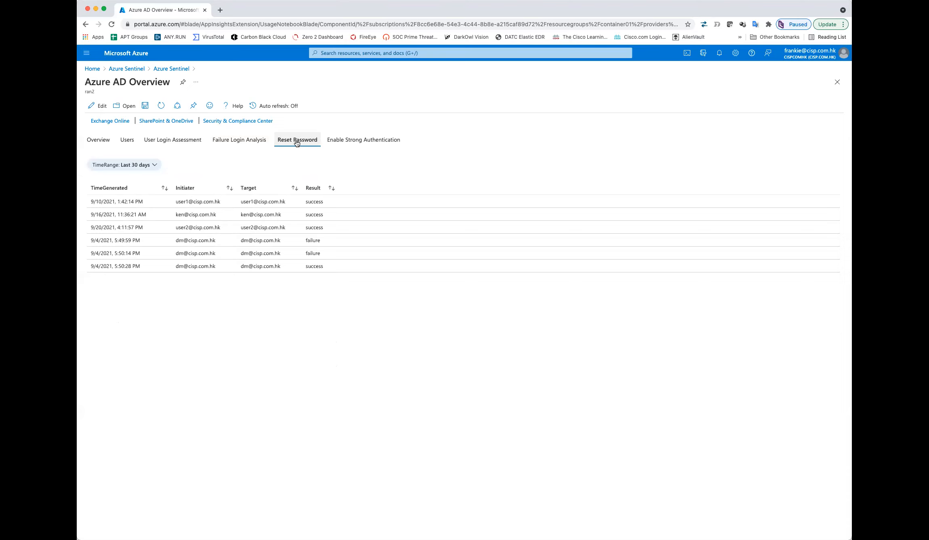
pyautogui.click(366, 141)
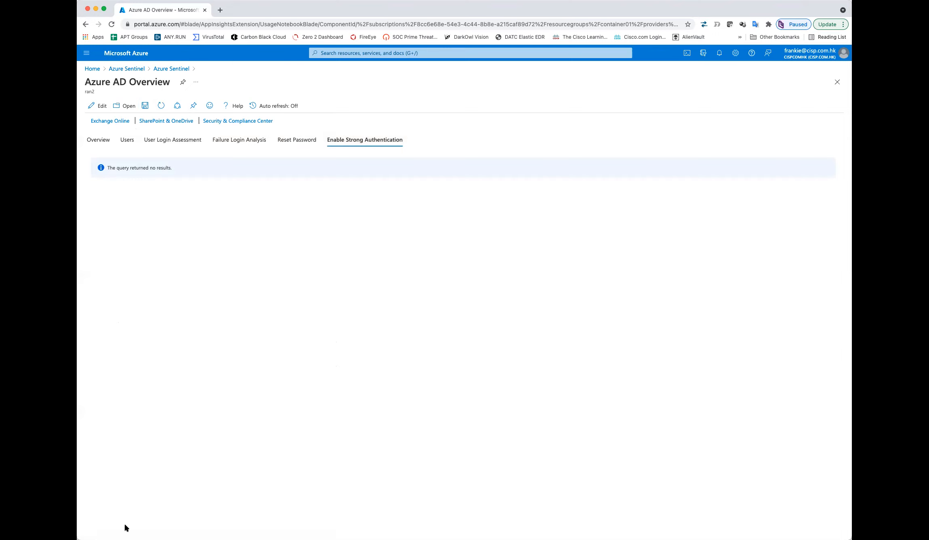
# Step: Return to the ran2 Sentinel workspace and open the analytics rule [DATC] M365 - Email Forwarding Rule for editing
pyautogui.click(133, 68)
pyautogui.click(114, 170)
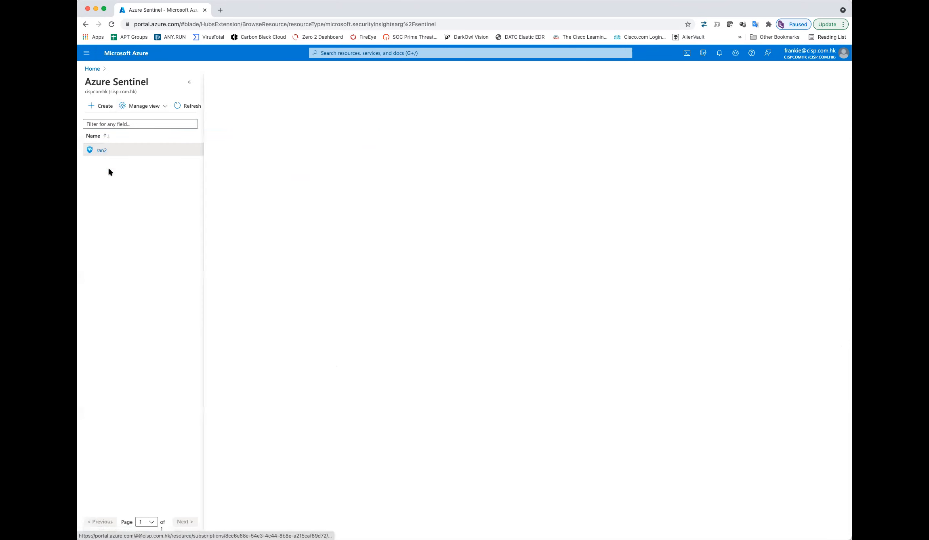
pyautogui.click(190, 82)
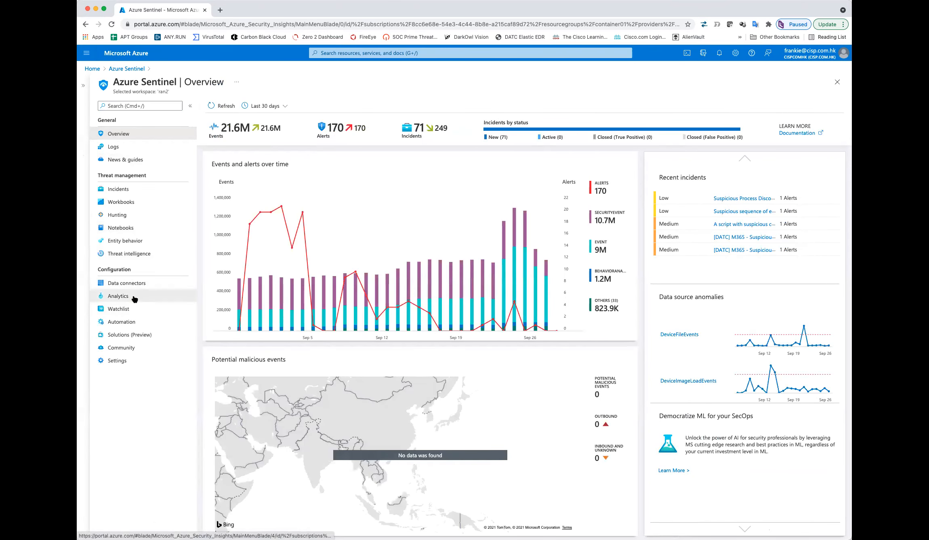
pyautogui.click(132, 297)
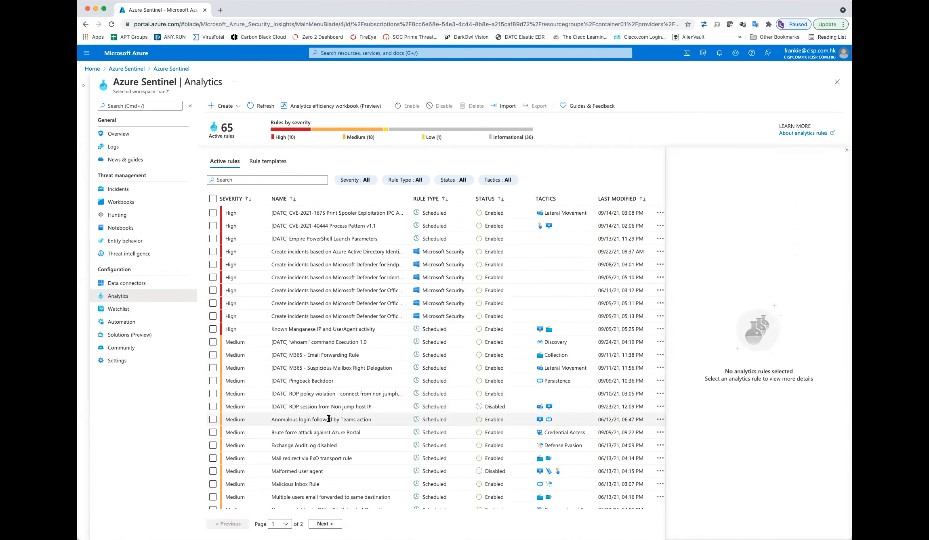
pyautogui.scroll(-2, 329, 420)
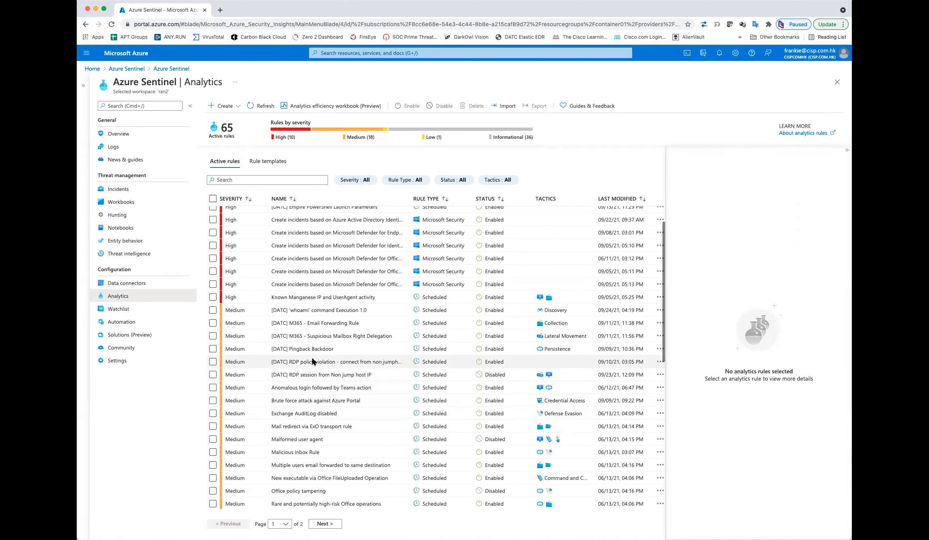
pyautogui.click(316, 323)
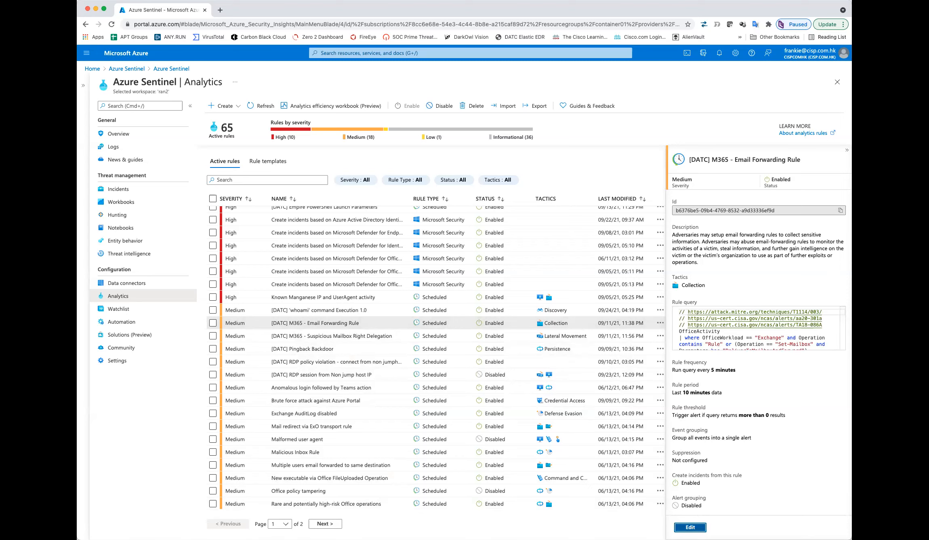
pyautogui.click(691, 527)
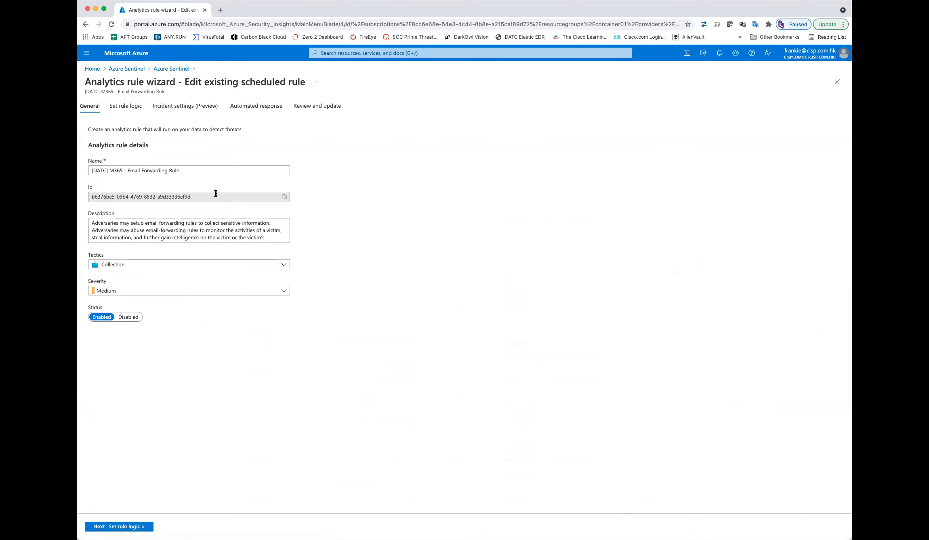
# Step: Review the available tactics and severity levels in the general details of the Email Forwarding Rule
pyautogui.click(280, 269)
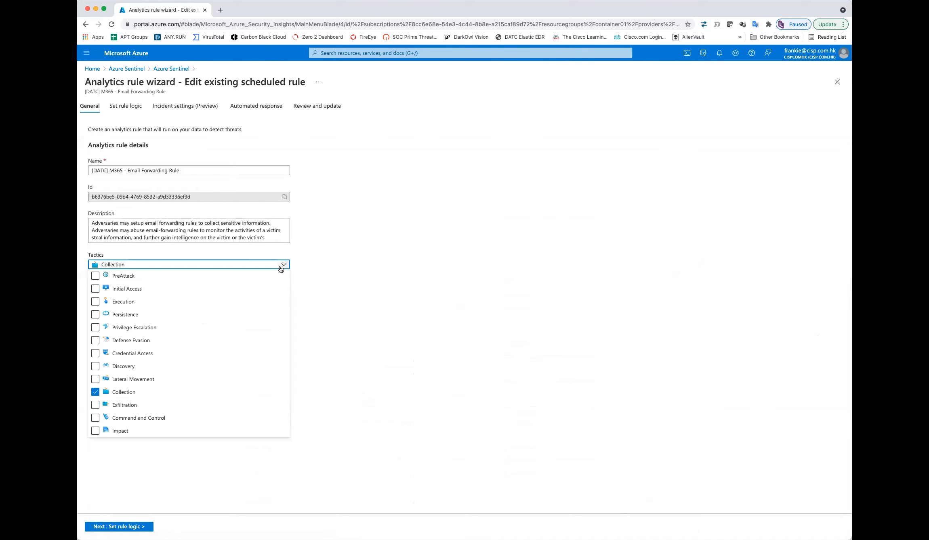
pyautogui.click(381, 289)
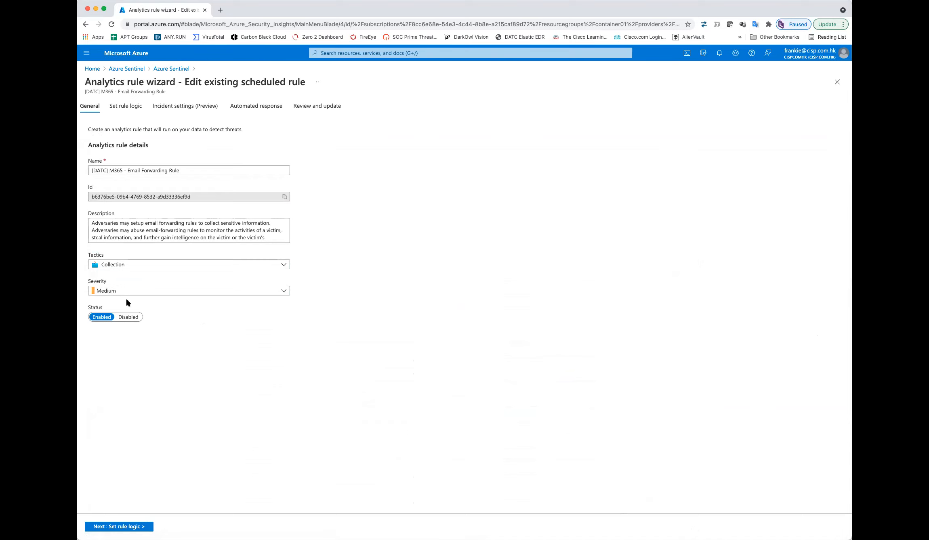
pyautogui.click(281, 294)
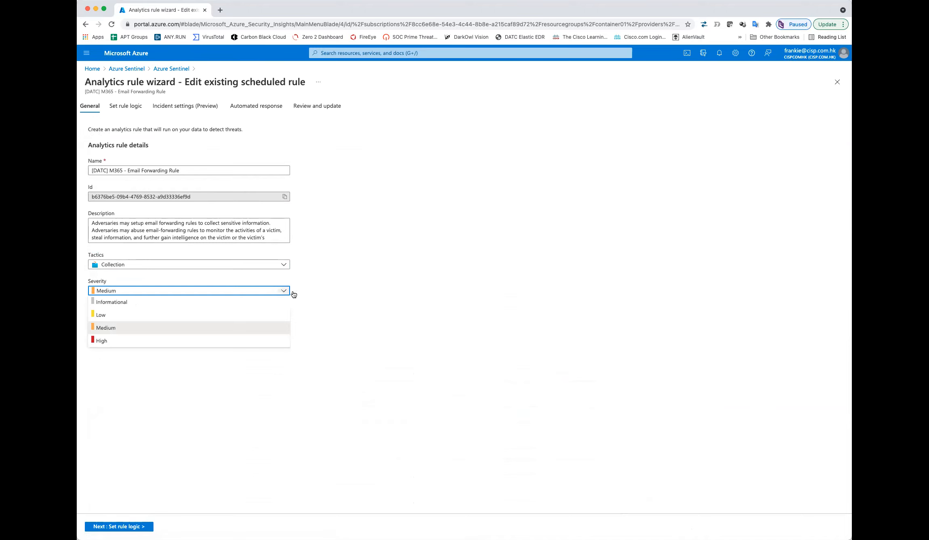
pyautogui.click(320, 290)
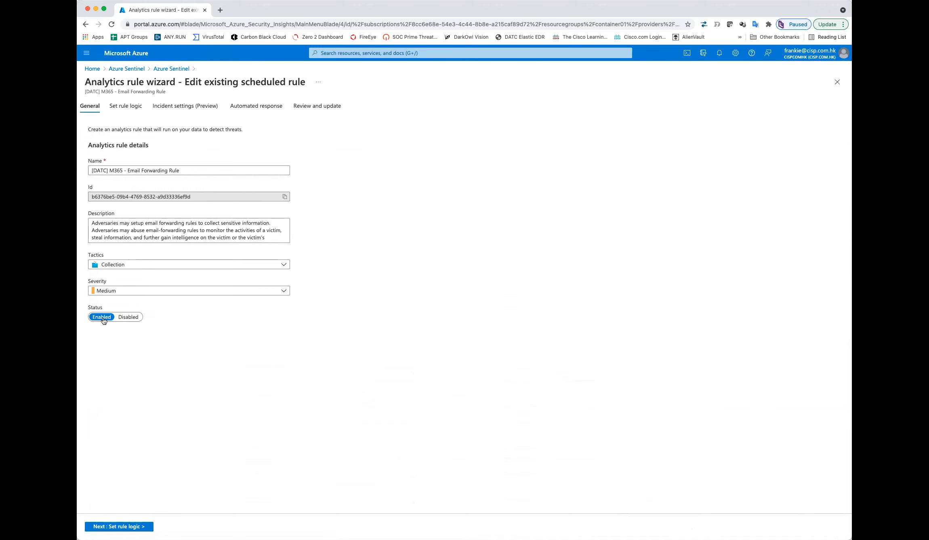
# Step: Examine the Email Forwarding Rule's query logic, from the reference links and OfficeActivity filter through to the projected columns
pyautogui.click(124, 108)
pyautogui.scroll(-3, 230, 210)
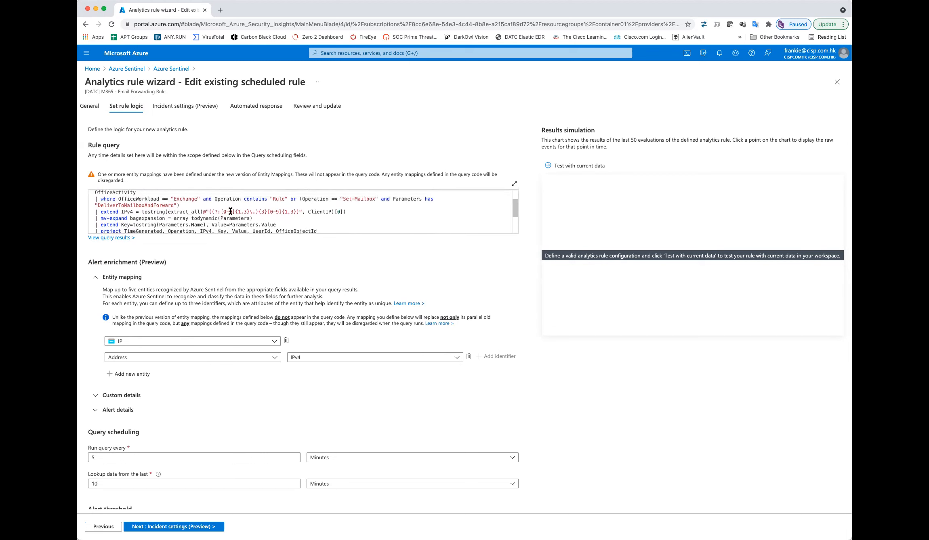
pyautogui.scroll(3, 231, 211)
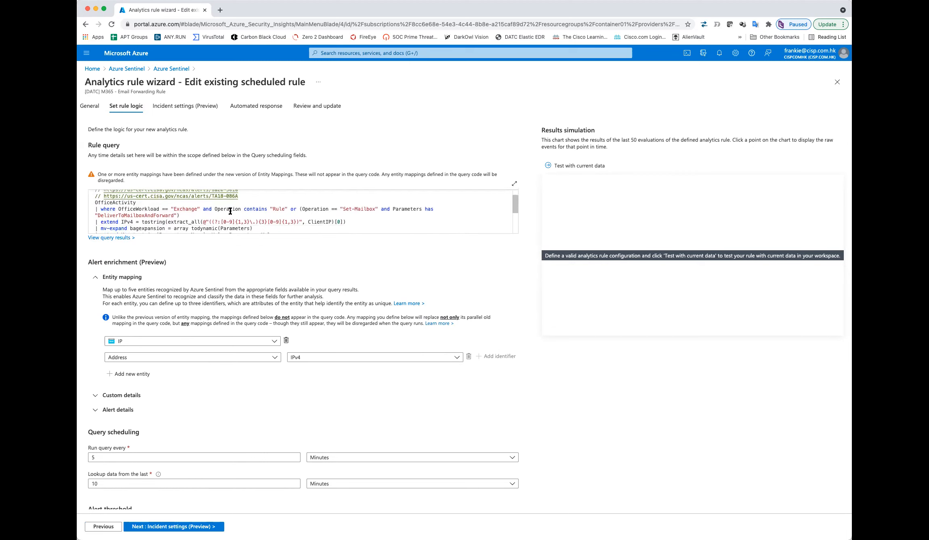
pyautogui.scroll(1, 230, 211)
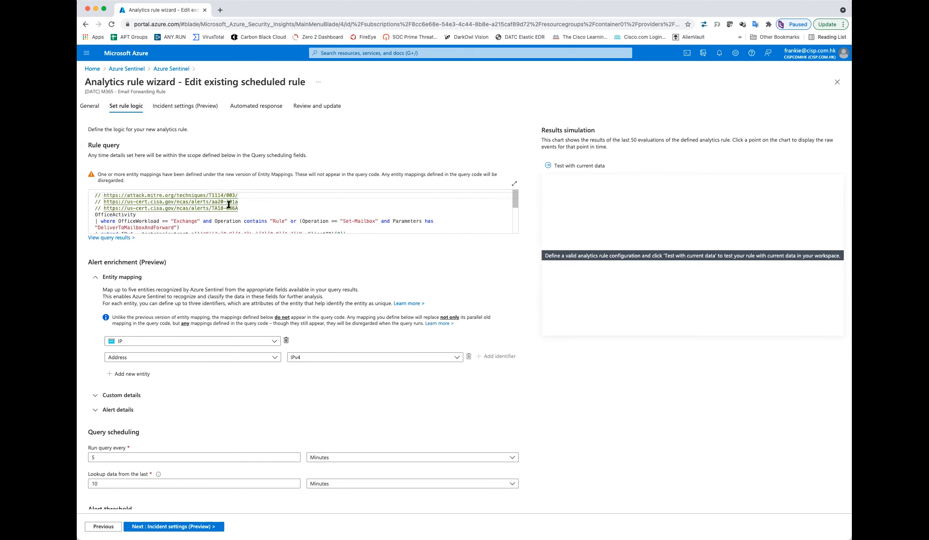
pyautogui.moveTo(242, 207); pyautogui.dragTo(95, 195)
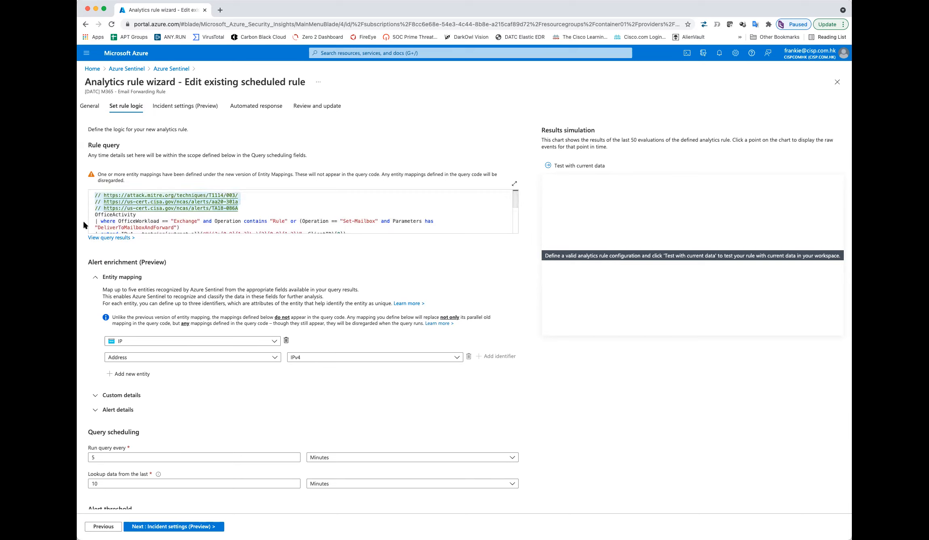
pyautogui.click(276, 202)
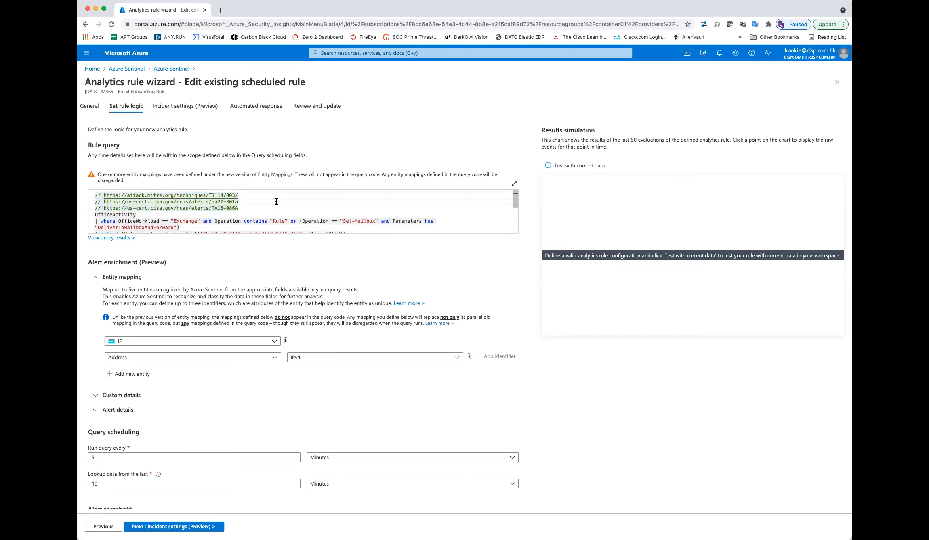
pyautogui.click(278, 225)
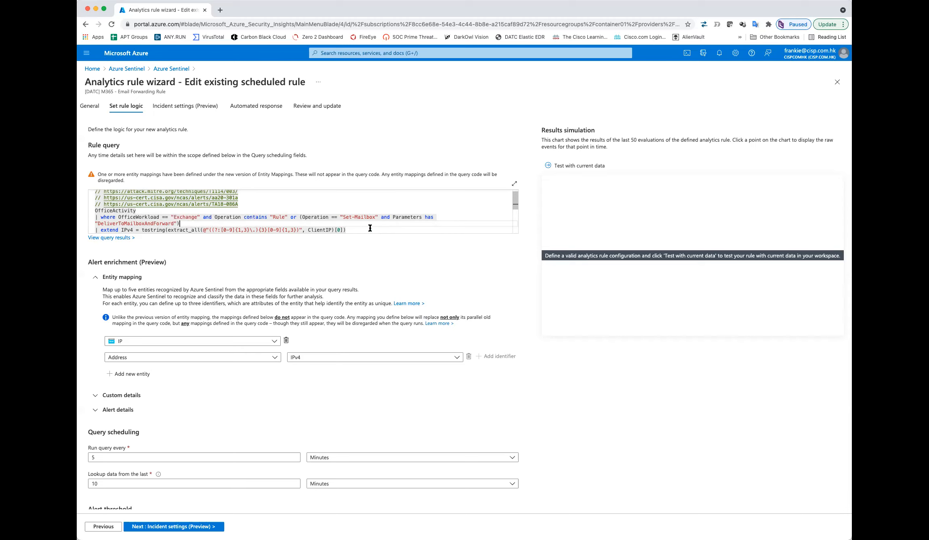
pyautogui.scroll(-2, 370, 228)
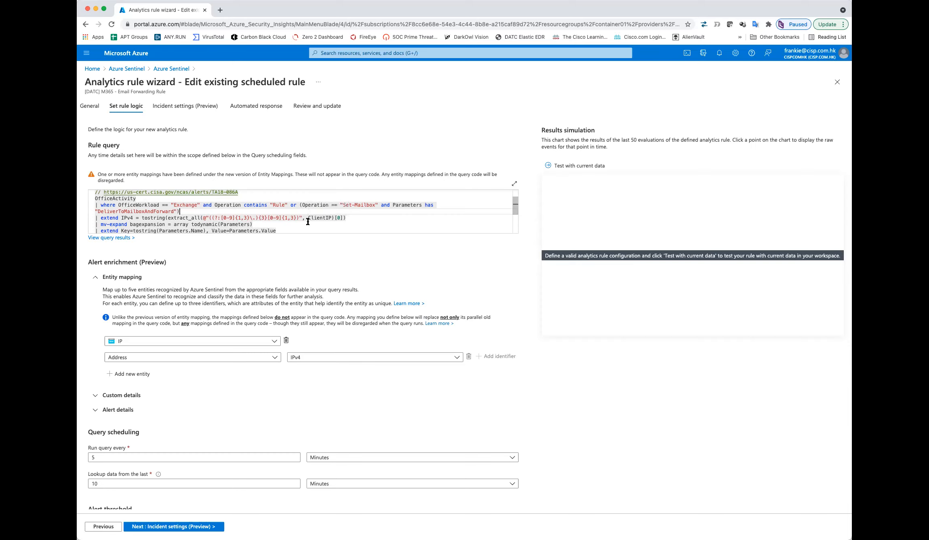
pyautogui.scroll(-1, 290, 222)
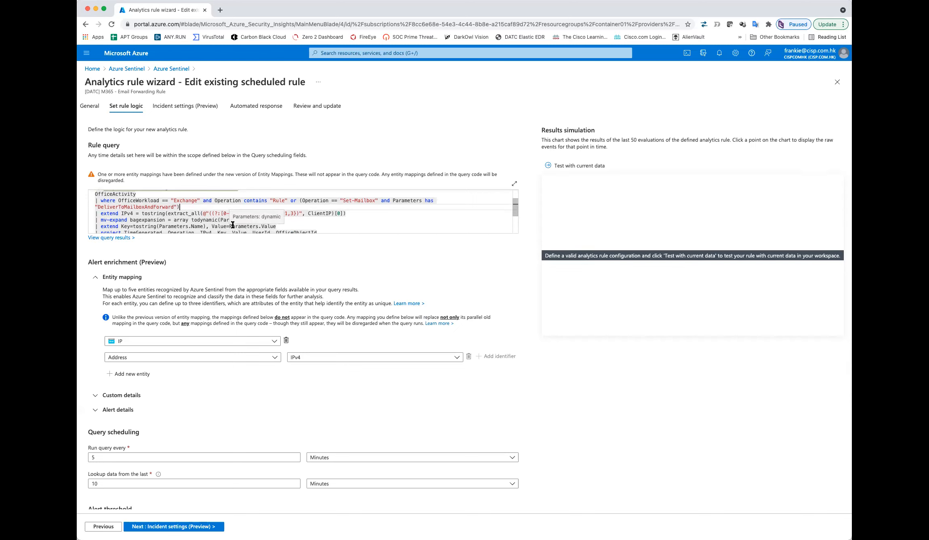
pyautogui.scroll(-2, 332, 231)
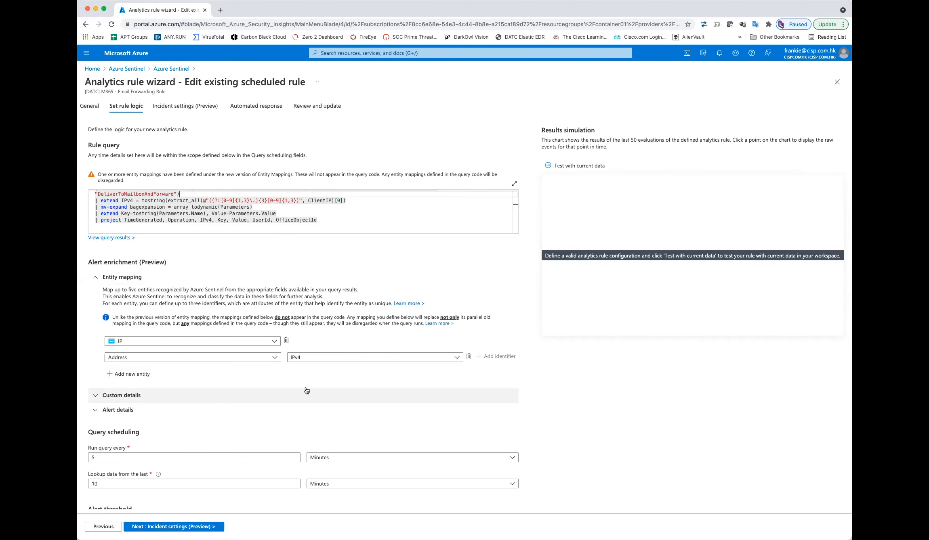
# Step: Review the rule's entity mapping, query scheduling, alert threshold, event grouping and suppression settings
pyautogui.scroll(-2, 279, 454)
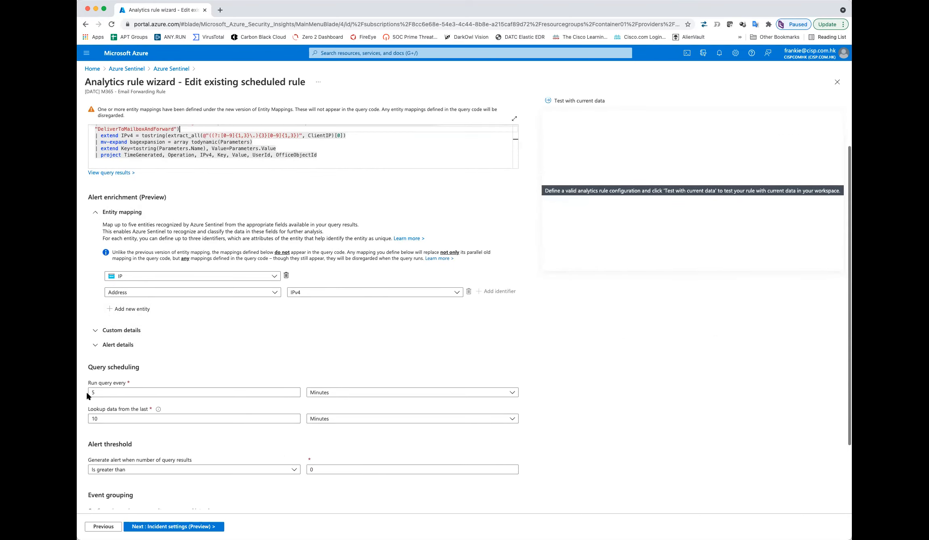
pyautogui.scroll(-2, 236, 505)
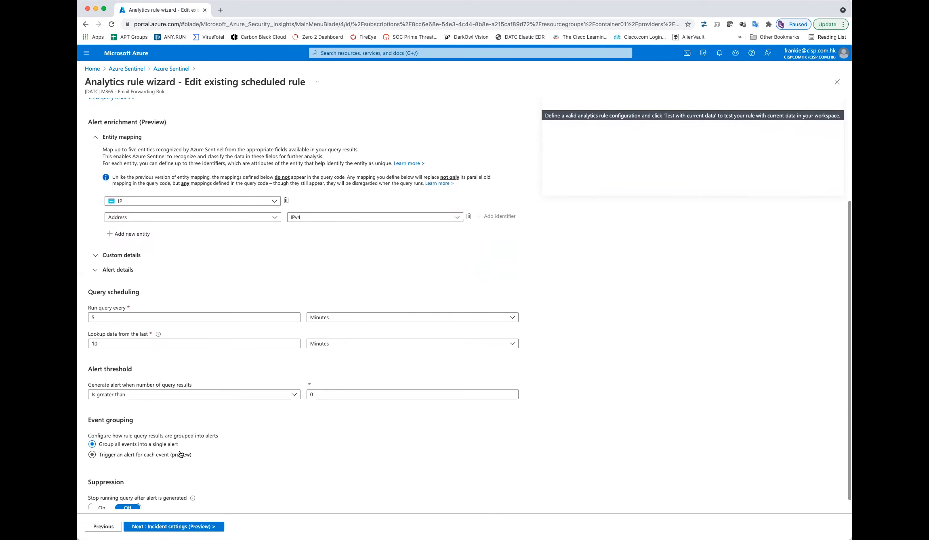
pyautogui.scroll(-1, 280, 456)
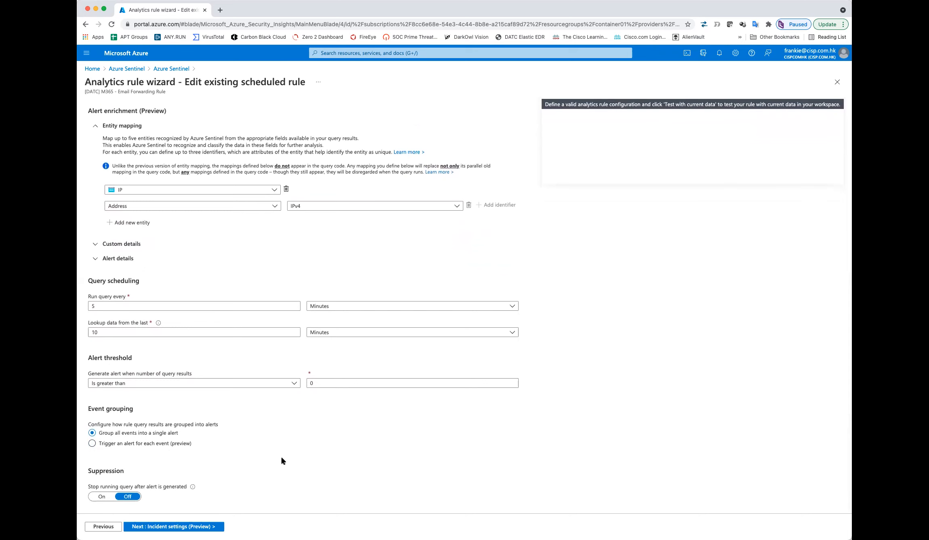
pyautogui.scroll(4, 279, 447)
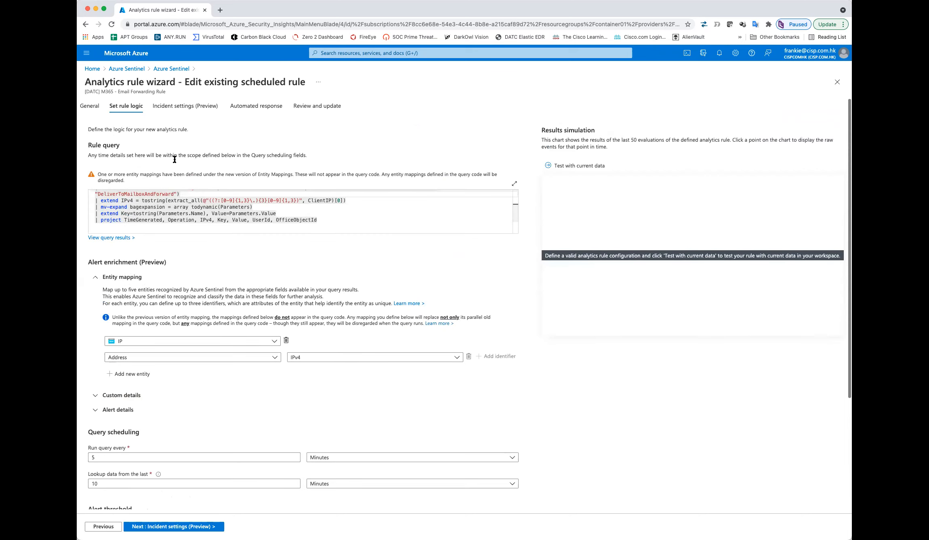
# Step: Review the rule's incident settings, automated response playbooks and final summary, and leave the rule wizard without saving
pyautogui.click(185, 106)
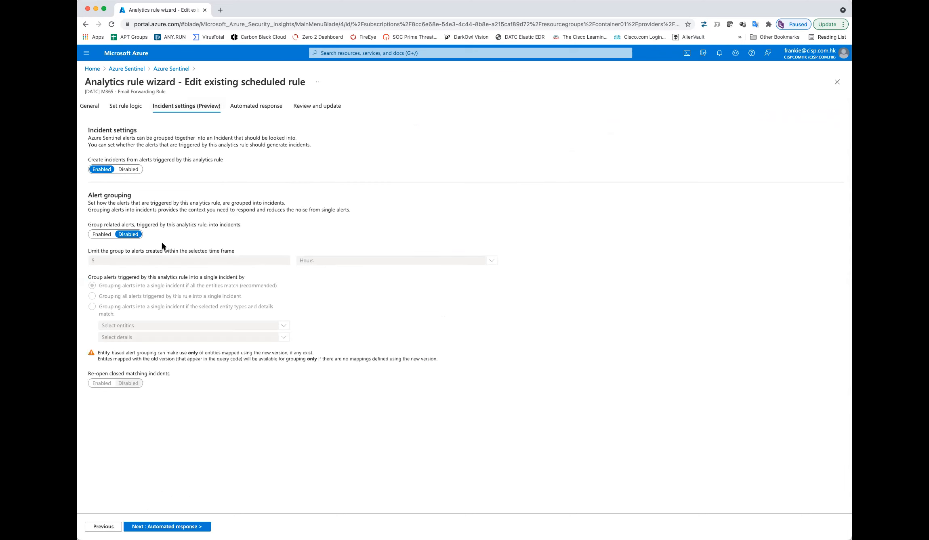
pyautogui.click(270, 107)
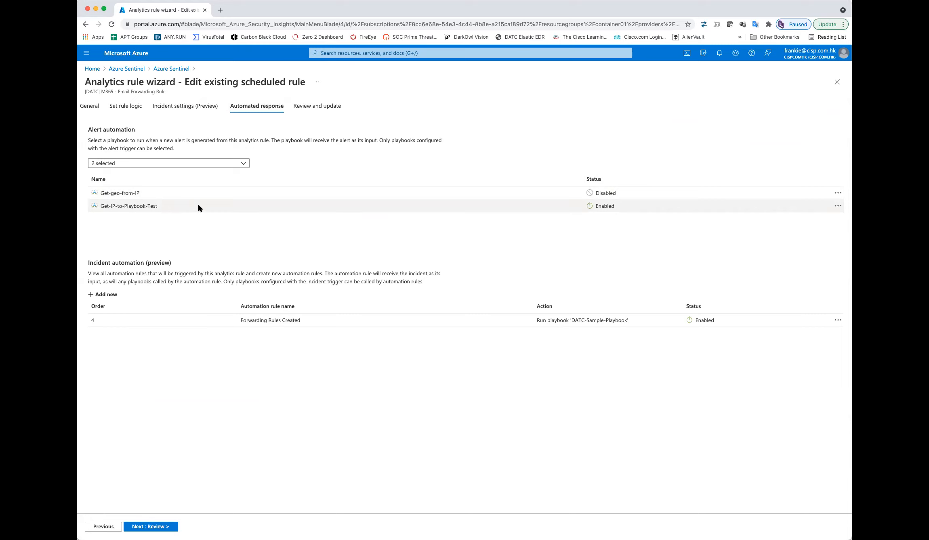
pyautogui.click(325, 108)
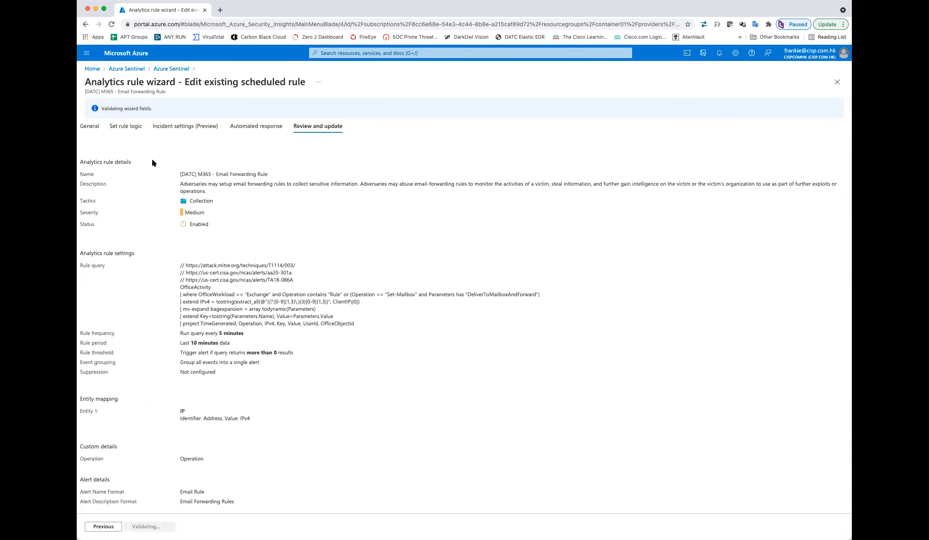
pyautogui.scroll(-5, 250, 279)
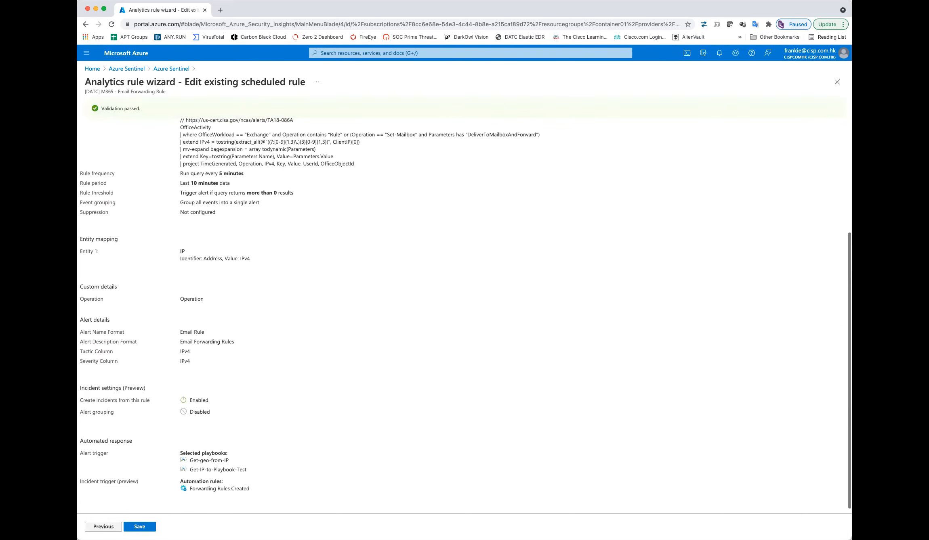
pyautogui.scroll(5, 132, 112)
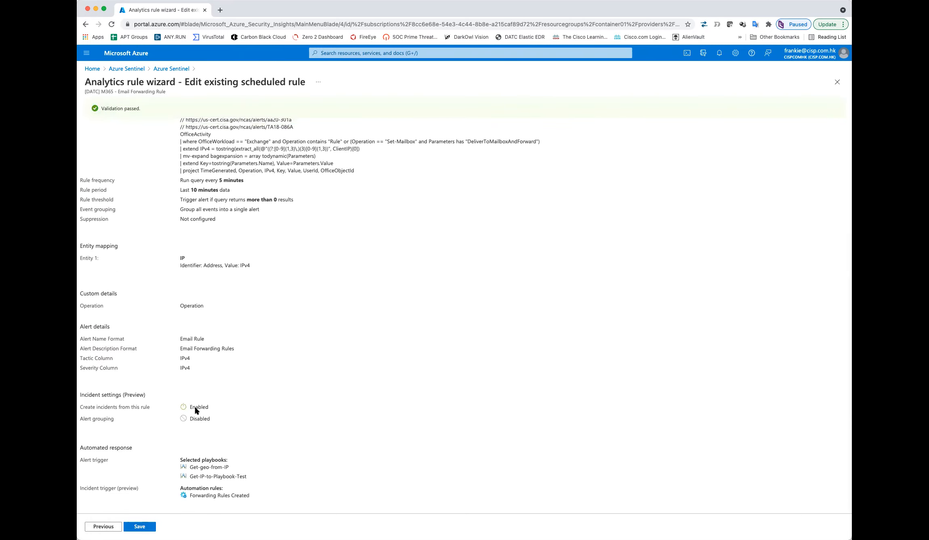
pyautogui.click(160, 69)
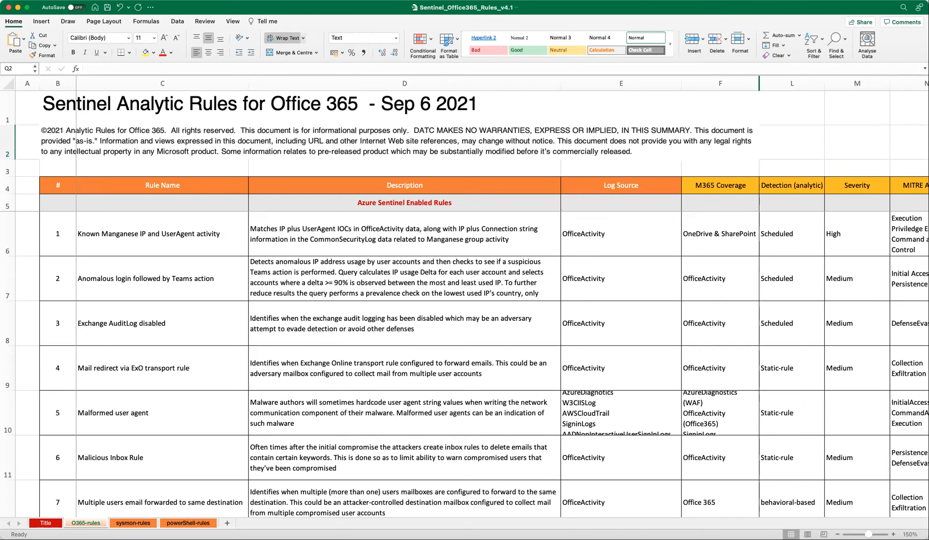
# Step: Switch to the Excel workbook Sentinel_Office365_Rules_v4.1 and look through the enabled Office 365 analytic rules on the O365-rules sheet
pyautogui.scroll(-5, 614, 484)
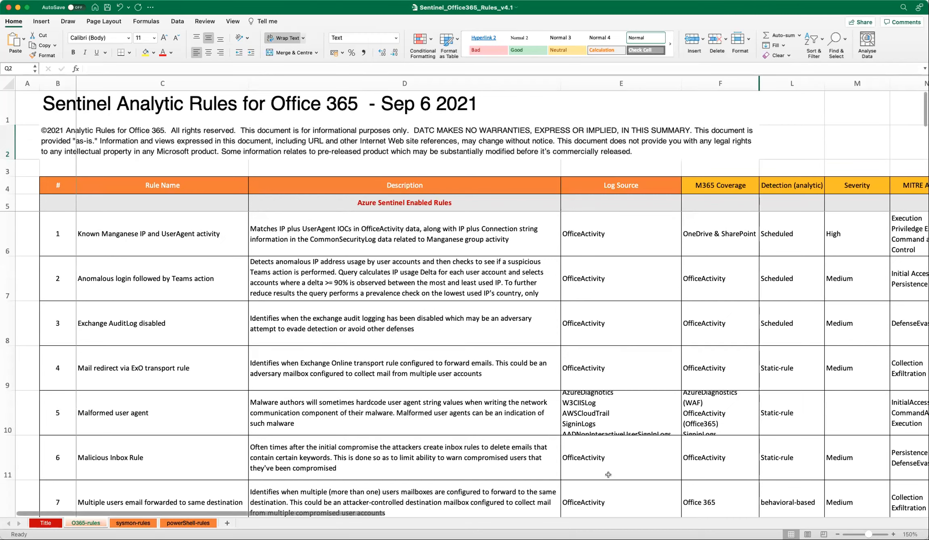
pyautogui.scroll(-8, 617, 480)
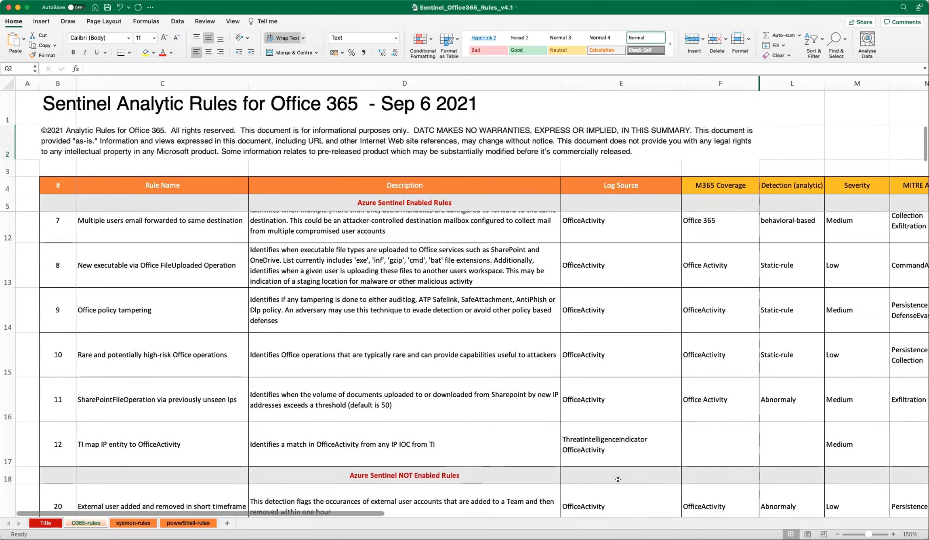
pyautogui.scroll(10, 617, 480)
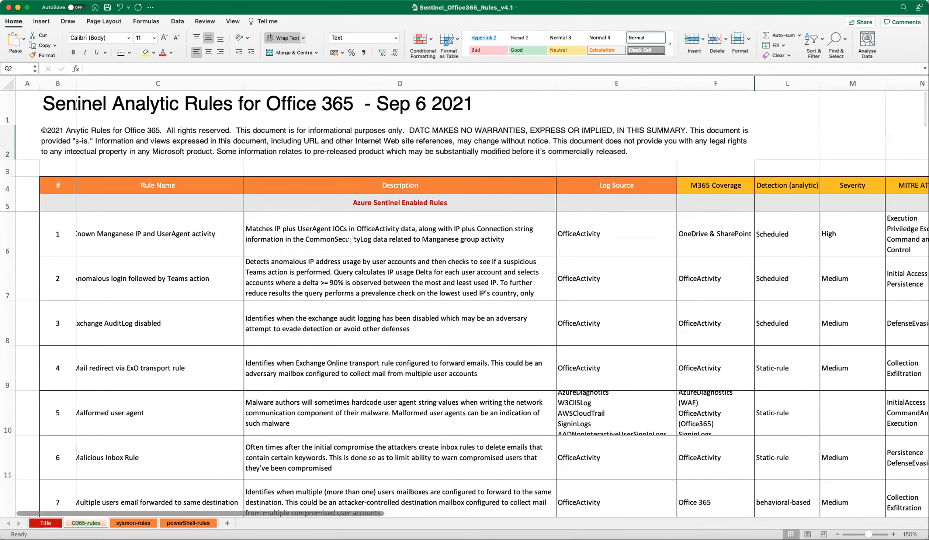
# Step: Look through the Azure Sentinel NOT Enabled Rules on the O365-rules sheet, down to the first DATC Office Activity Rules
pyautogui.scroll(-10, 492, 303)
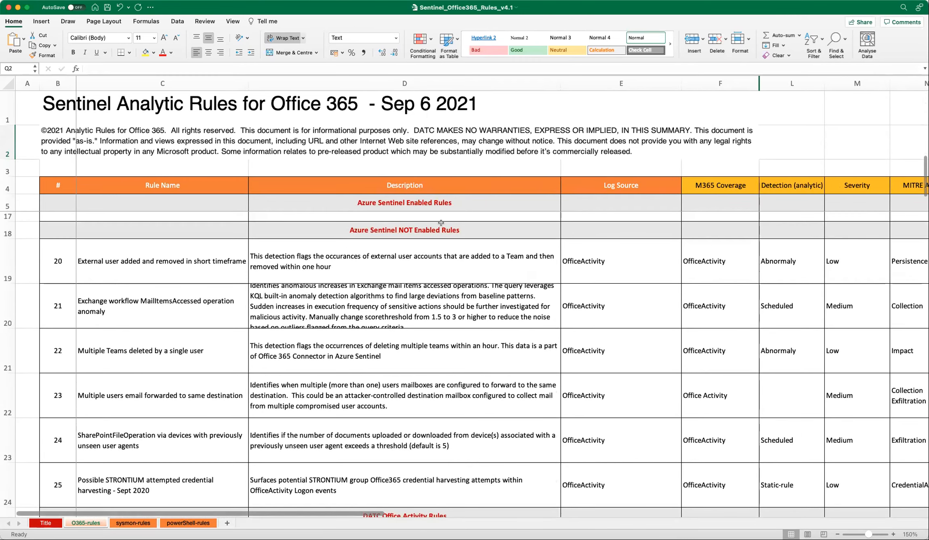
pyautogui.scroll(-1, 476, 343)
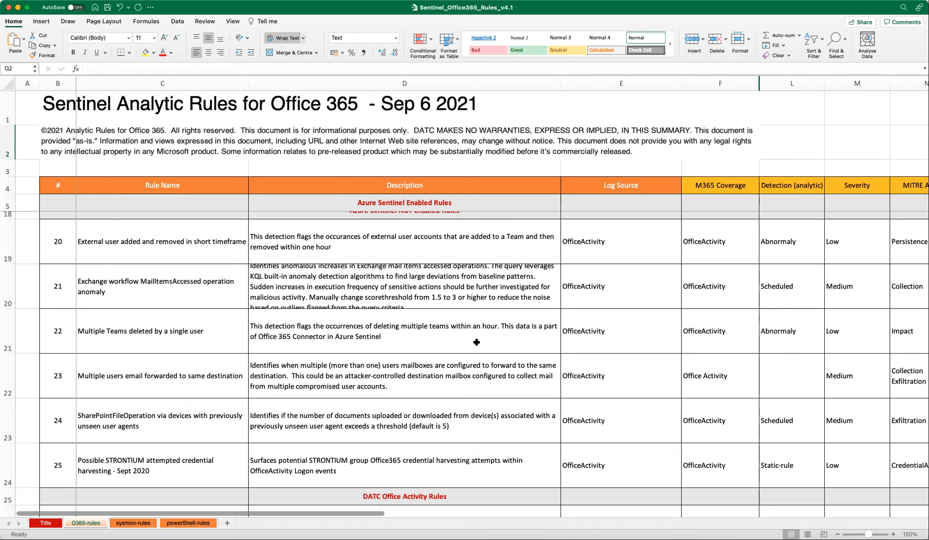
pyautogui.scroll(-5, 476, 342)
pyautogui.scroll(-2, 476, 343)
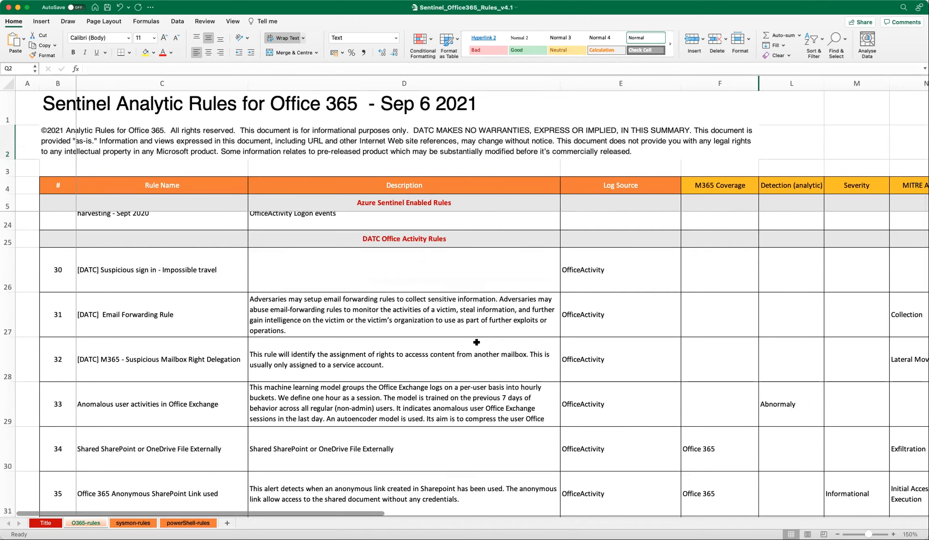
pyautogui.scroll(-1, 480, 349)
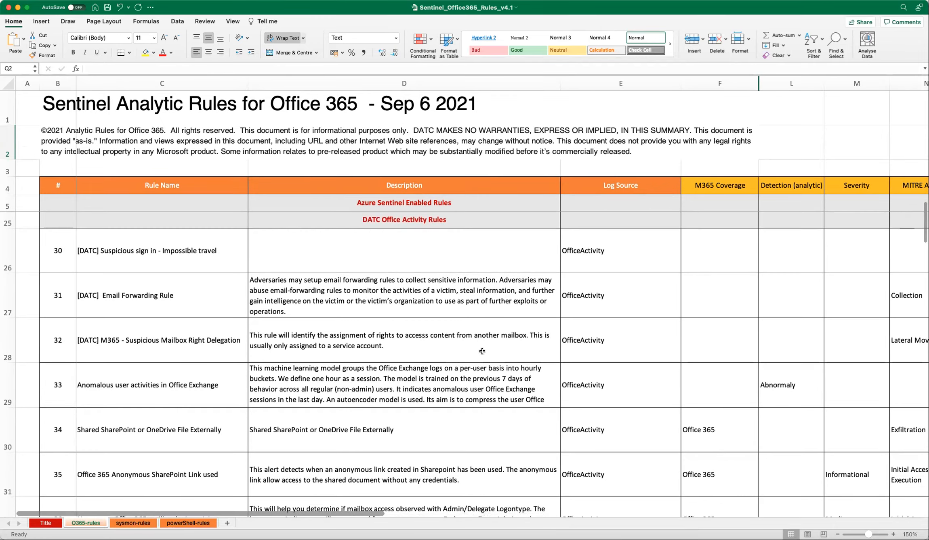
pyautogui.scroll(-1, 482, 351)
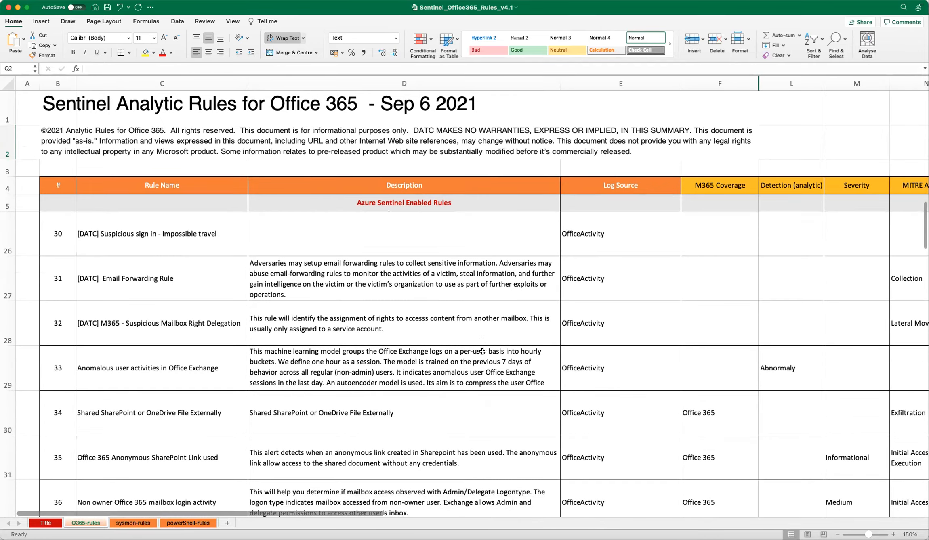
# Step: Review the DATC Office Activity Rules from Suspicious Mailbox Right Delegation to Malware detected in a Office 365 repository
pyautogui.scroll(-4, 482, 351)
pyautogui.hscroll(5, 482, 351)
pyautogui.hscroll(-5, 481, 351)
pyautogui.hscroll(2, 481, 351)
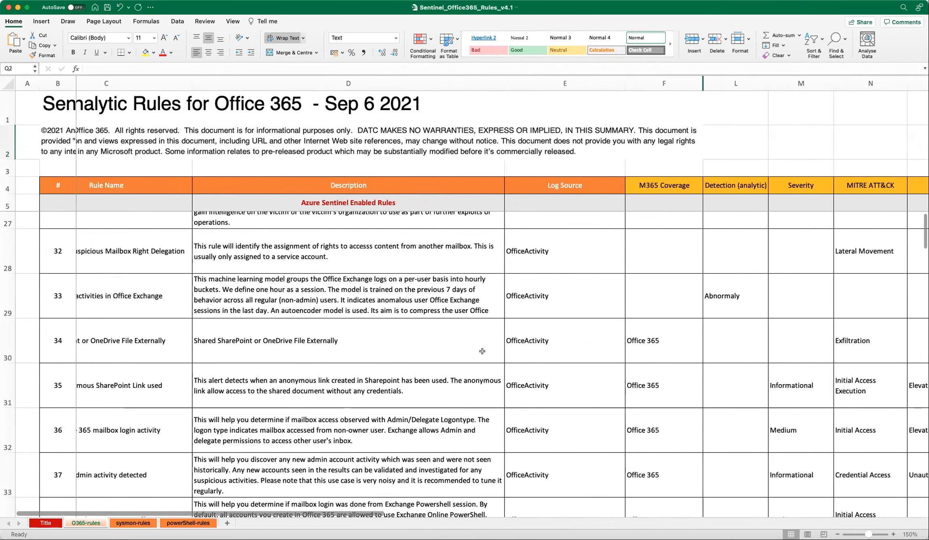
pyautogui.scroll(-2, 482, 351)
pyautogui.hscroll(-2, 482, 351)
pyautogui.click(218, 240)
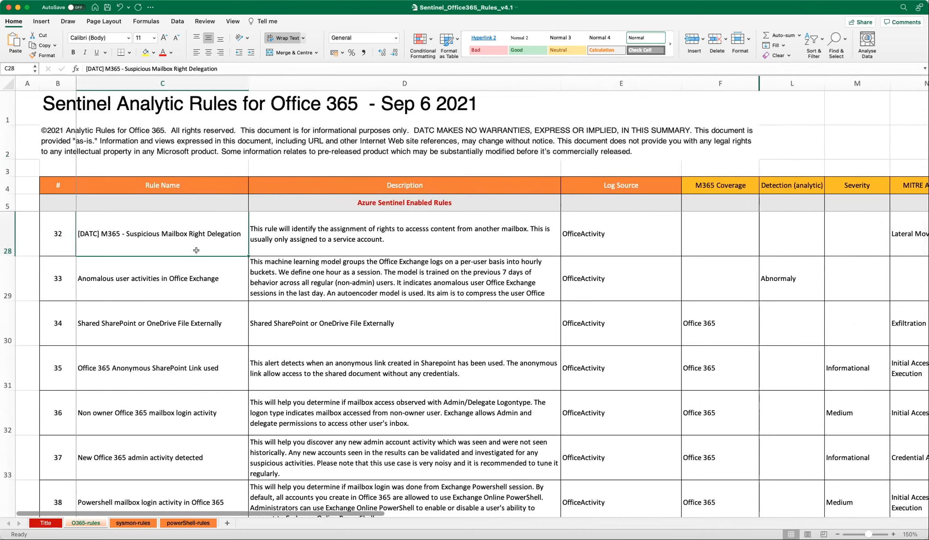
pyautogui.scroll(-1, 321, 390)
pyautogui.scroll(-5, 322, 389)
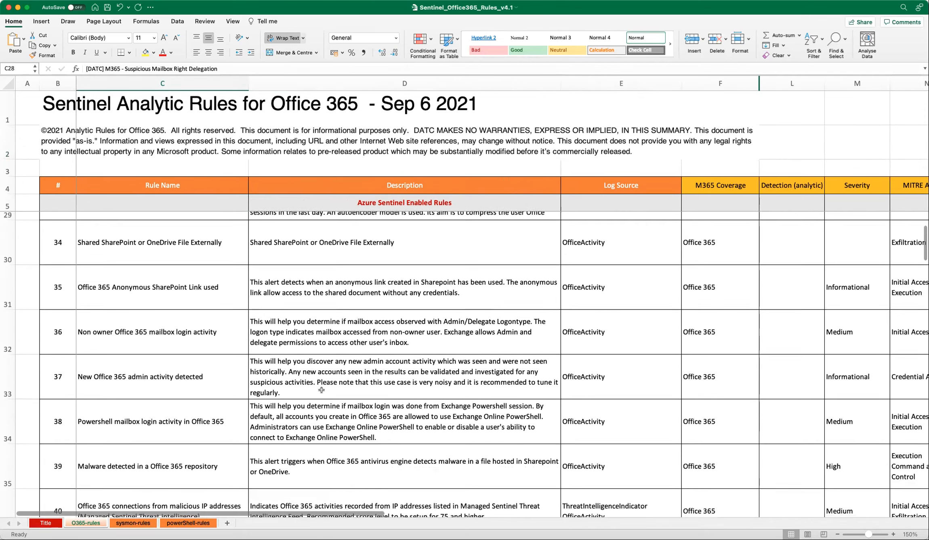
# Step: Review the remaining DATC Office Activity Rules from rule 40 onward, including mailbox forwarding and suspicious sign-ins, and return to the top of the list
pyautogui.scroll(-5, 321, 390)
pyautogui.click(244, 404)
pyautogui.scroll(-3, 254, 402)
pyautogui.scroll(-1, 255, 402)
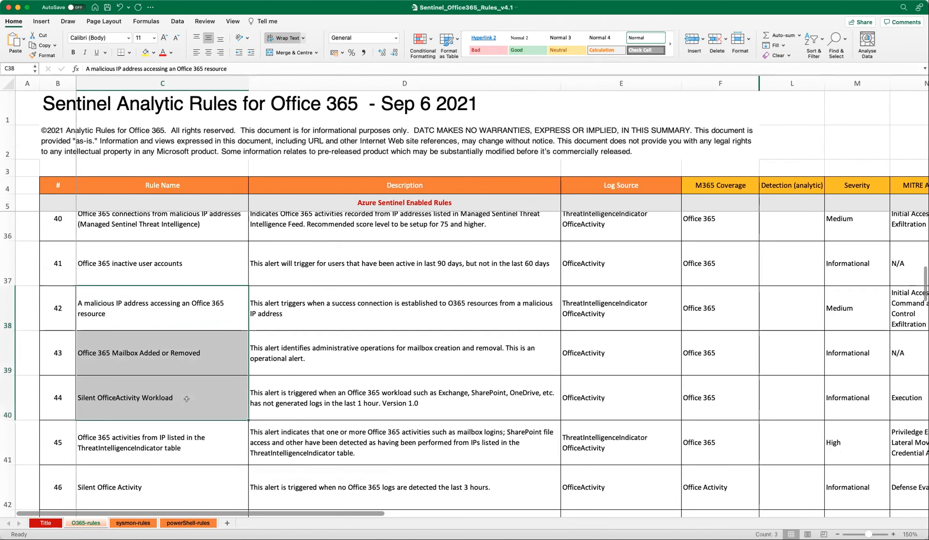
pyautogui.click(287, 409)
pyautogui.scroll(-5, 287, 408)
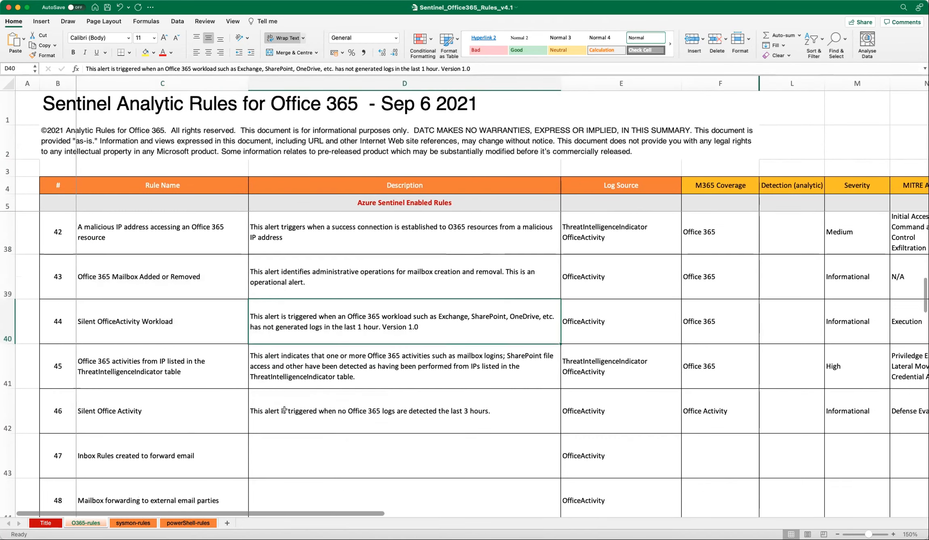
pyautogui.click(307, 384)
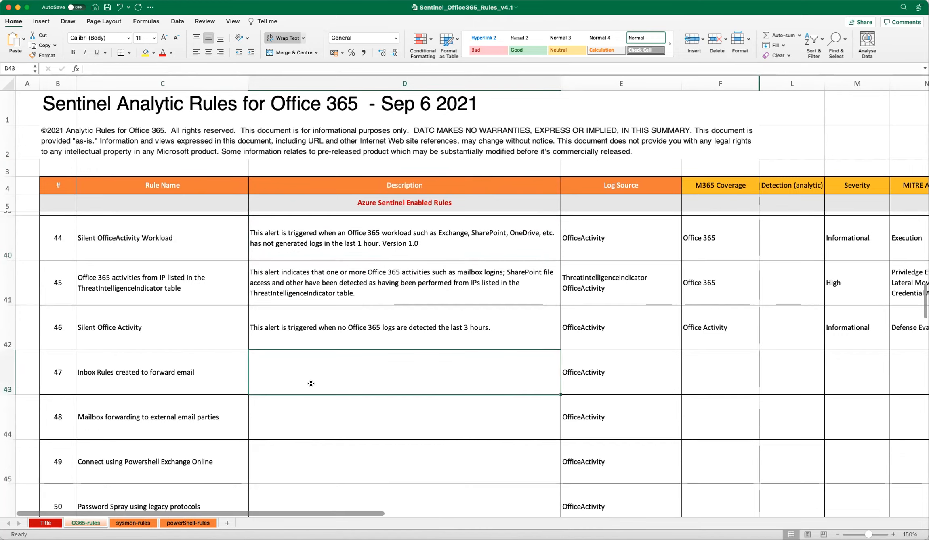
pyautogui.scroll(-3, 309, 384)
pyautogui.scroll(-5, 311, 384)
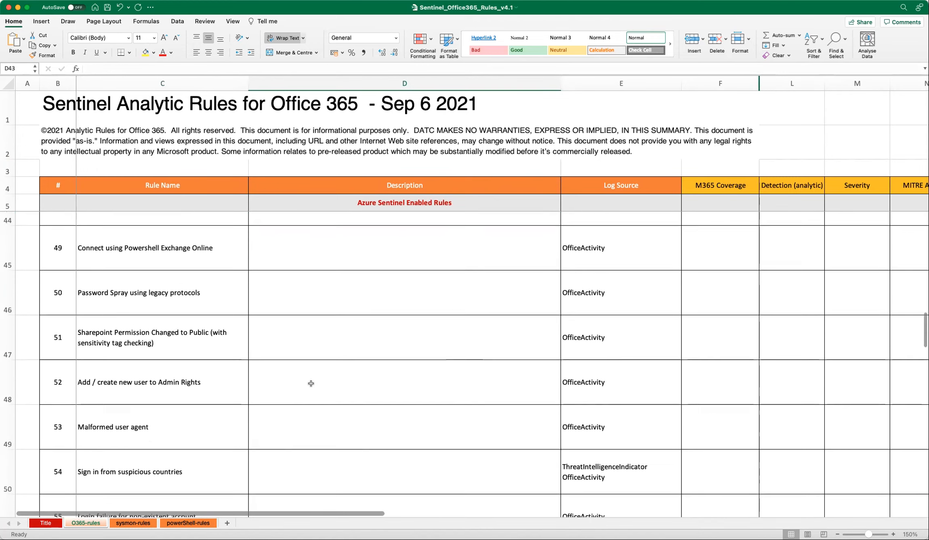
pyautogui.scroll(-2, 311, 384)
pyautogui.scroll(9, 310, 383)
pyautogui.scroll(20, 311, 384)
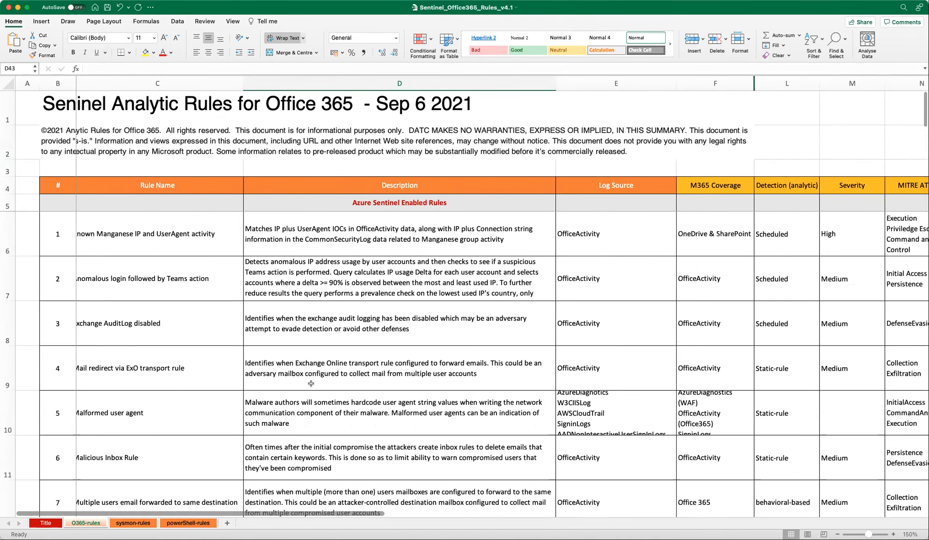
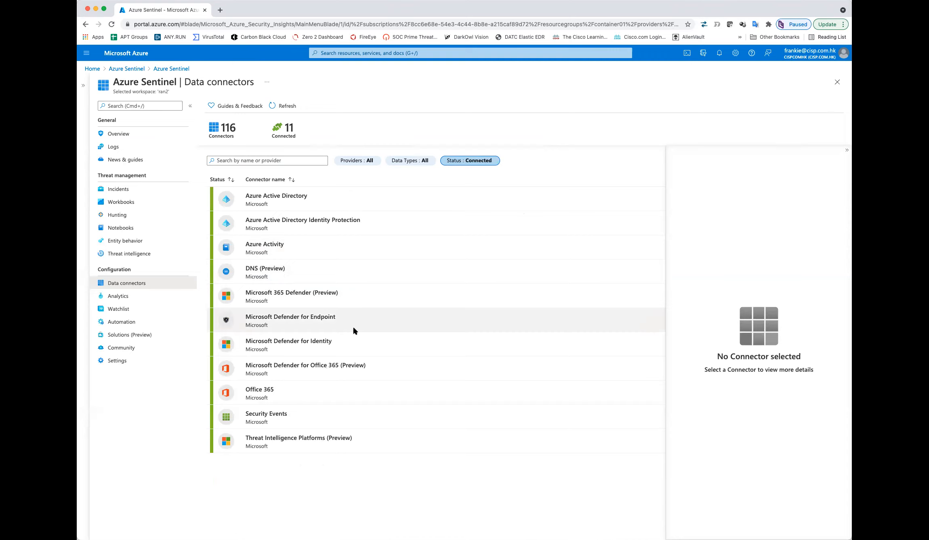
# Step: In Azure Sentinel, view the Security Events connector's details and search the saved workbooks for "sysmon"
pyautogui.click(292, 410)
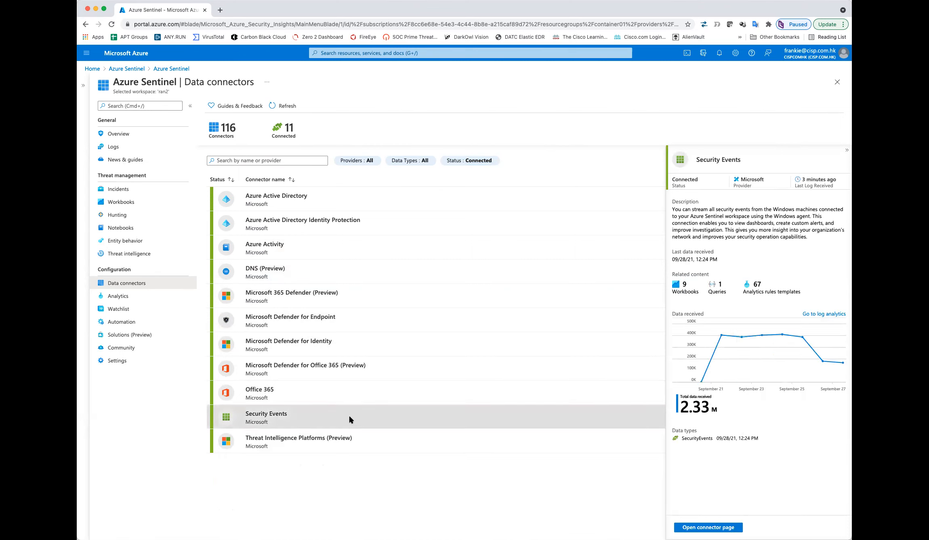
pyautogui.click(143, 205)
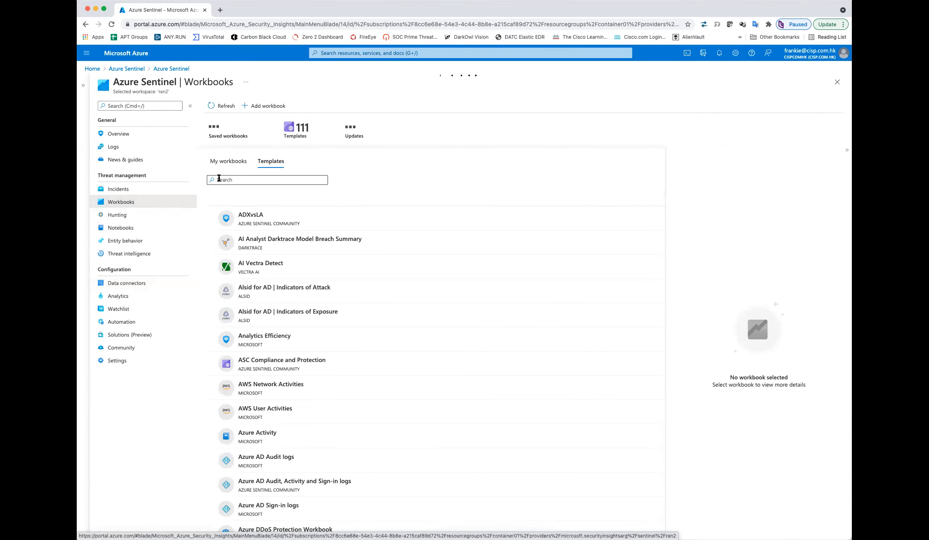
pyautogui.click(226, 162)
pyautogui.click(234, 181)
pyautogui.write('sysmon')
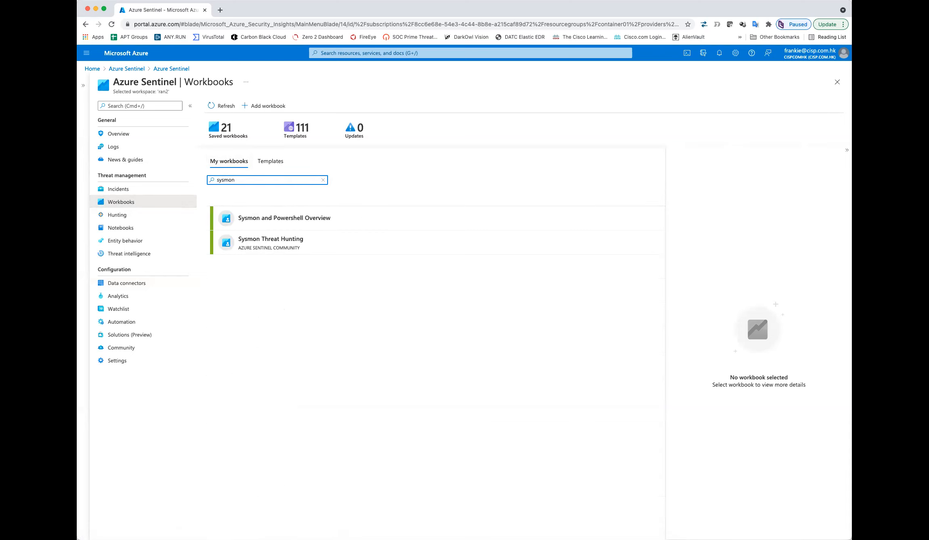
# Step: Preview the two Sysmon workbooks and open the saved Sysmon Threat Hunting workbook
pyautogui.click(319, 220)
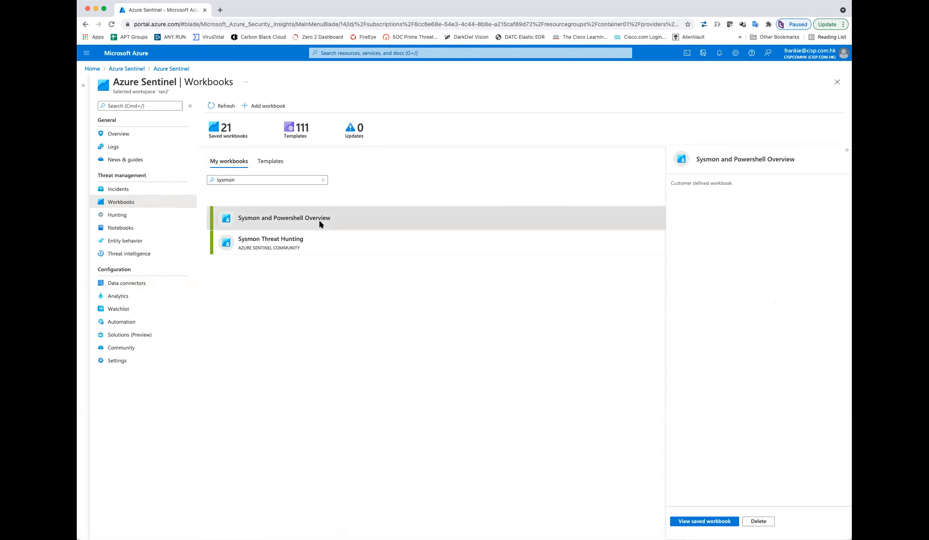
pyautogui.click(312, 245)
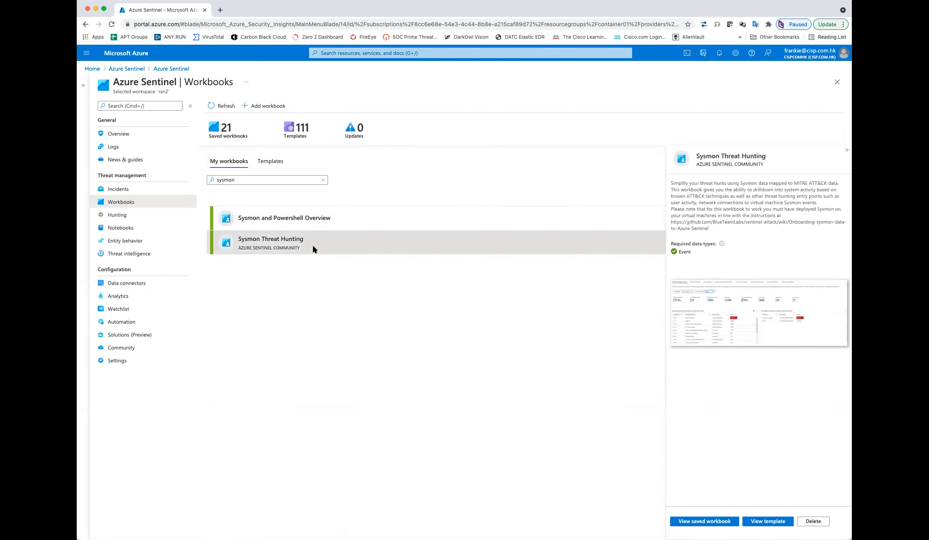
pyautogui.click(701, 520)
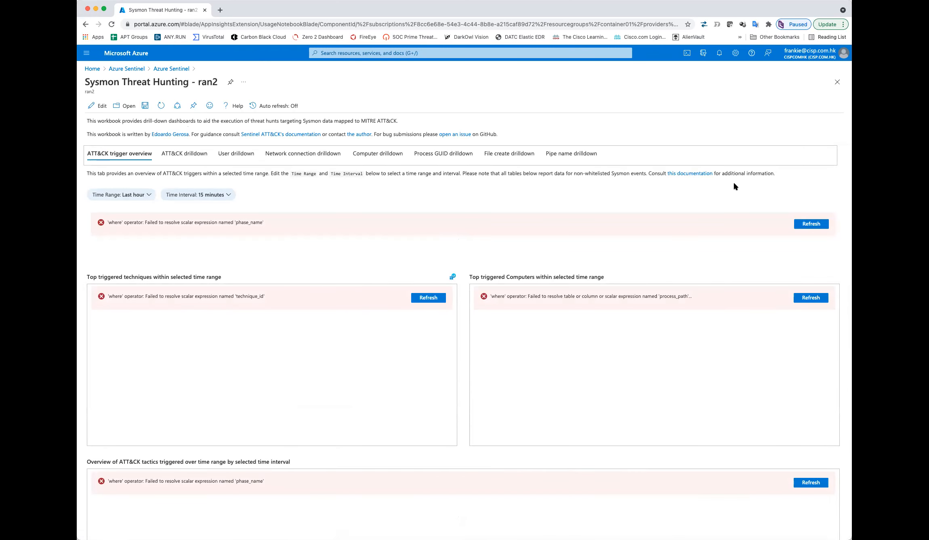
# Step: Rerun the phase overview, top techniques and top computers queries in the ATT&CK trigger overview, and view the ATT&CK drilldown
pyautogui.click(810, 224)
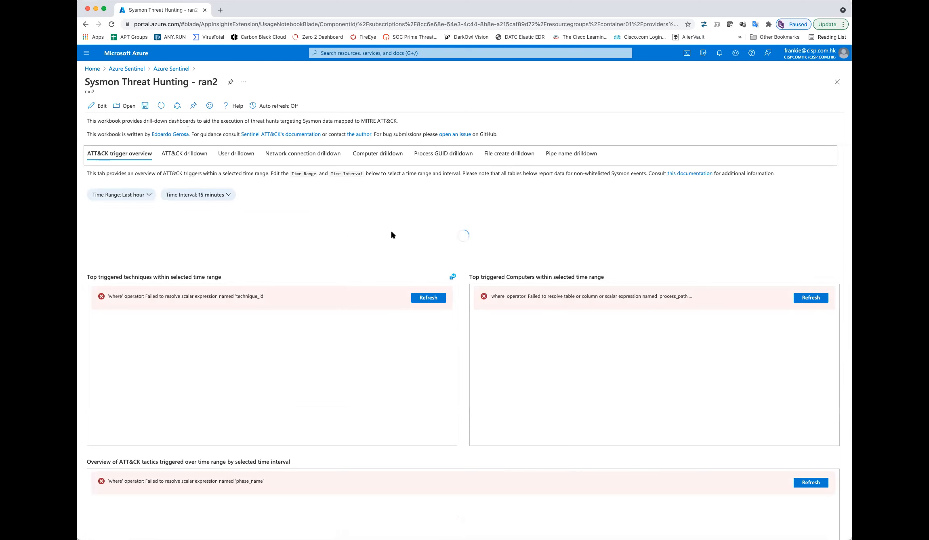
pyautogui.click(428, 298)
pyautogui.click(811, 299)
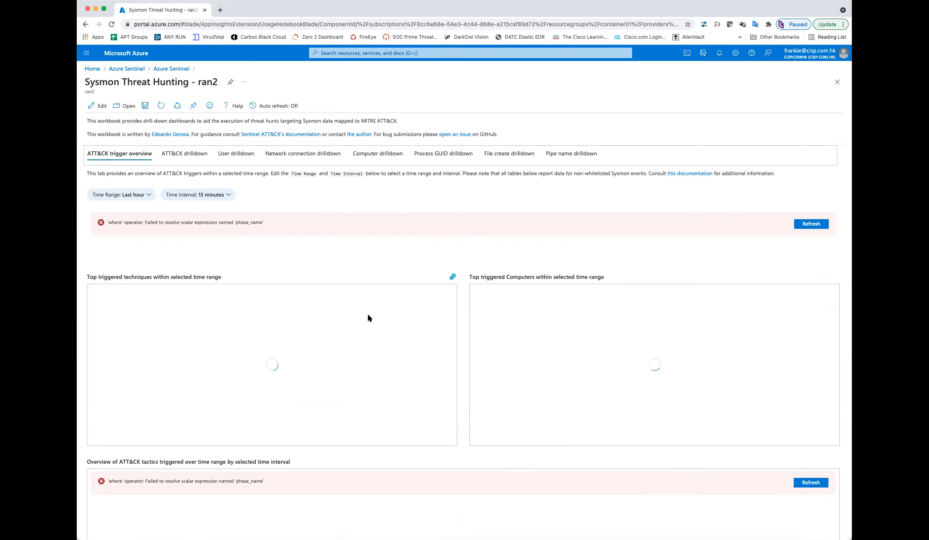
pyautogui.click(186, 155)
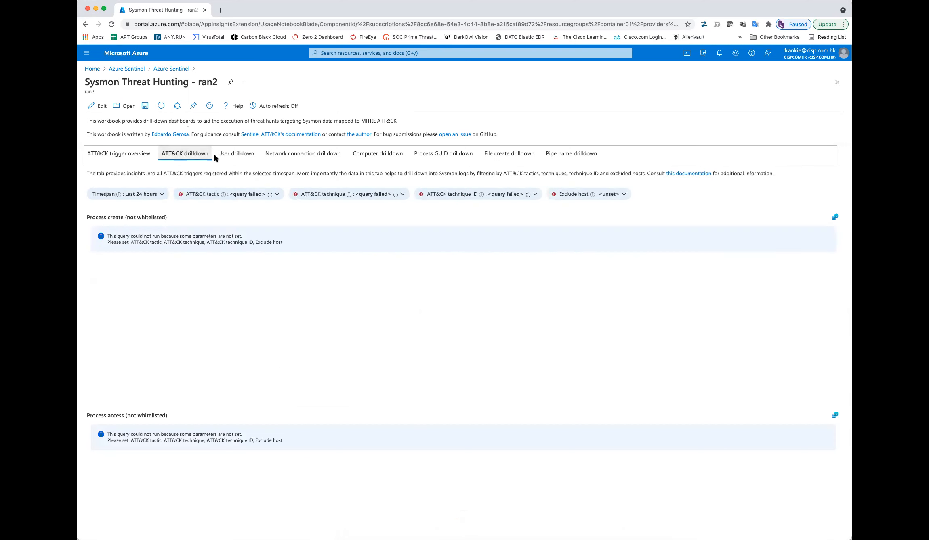
# Step: View the saved Sysmon and Powershell Overview workbook and return to the workbook list
pyautogui.click(172, 69)
pyautogui.click(318, 221)
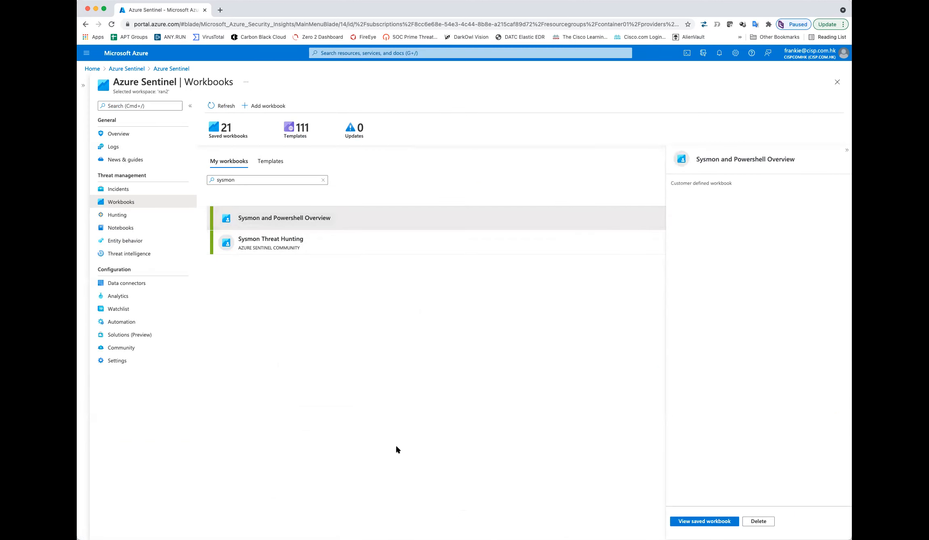
pyautogui.click(701, 521)
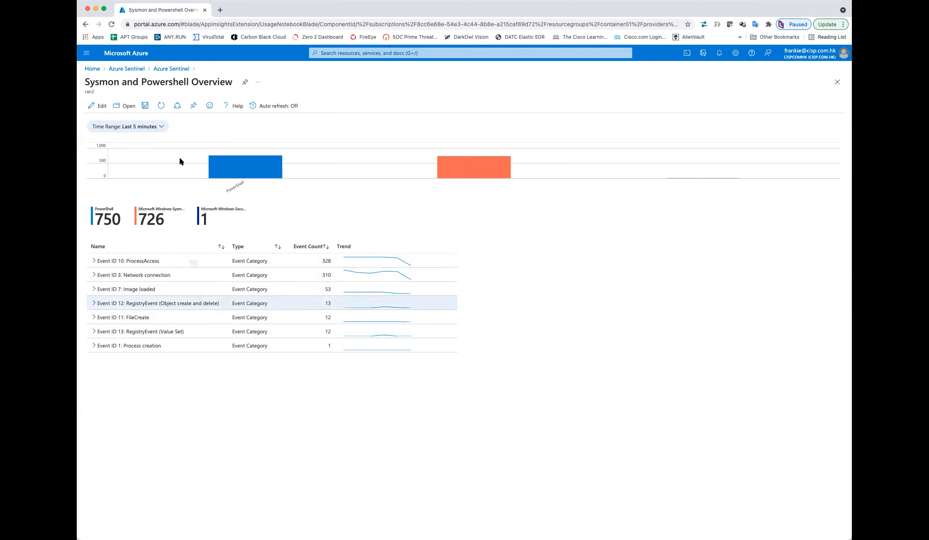
pyautogui.click(171, 70)
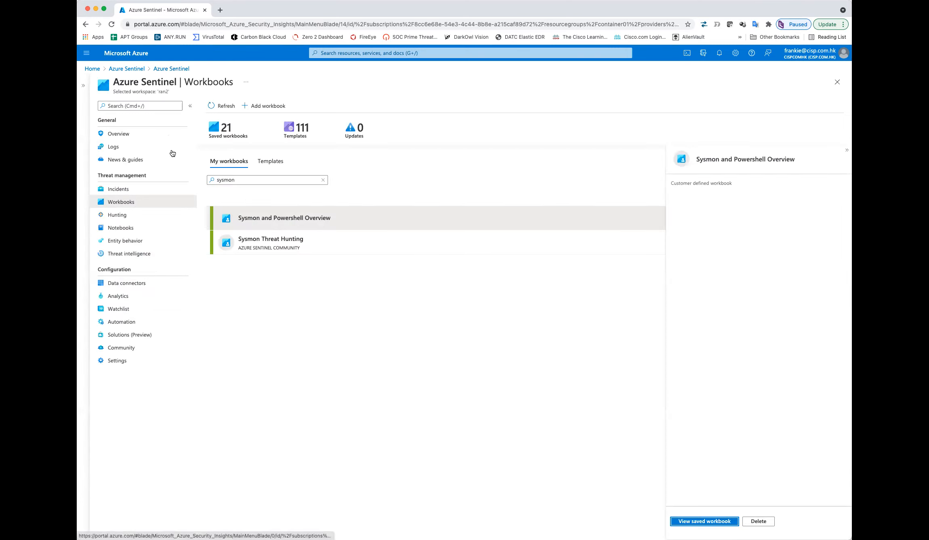
# Step: Open the analytics rule [DATC] CVE-2021-40444 Process Pattern v1.1 for editing and review its general details and assigned tactics
pyautogui.click(115, 299)
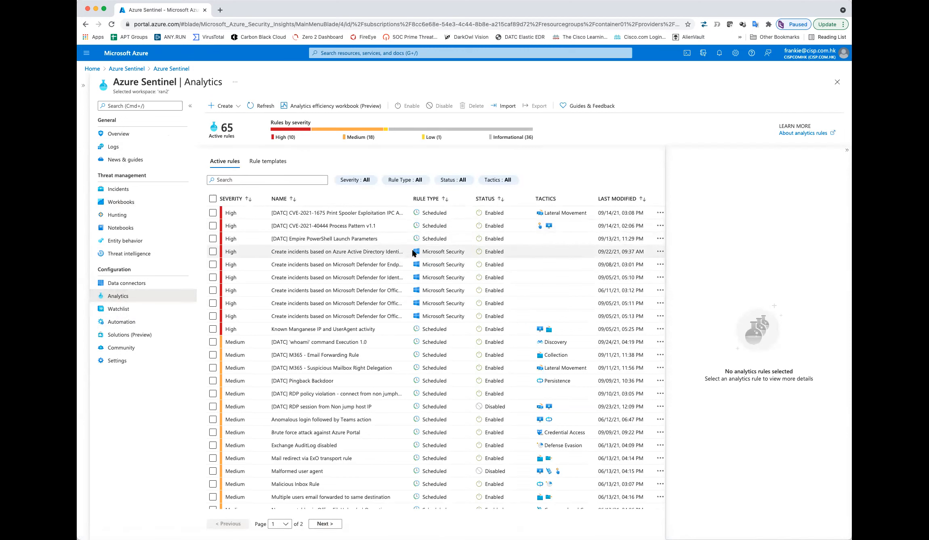
pyautogui.click(244, 229)
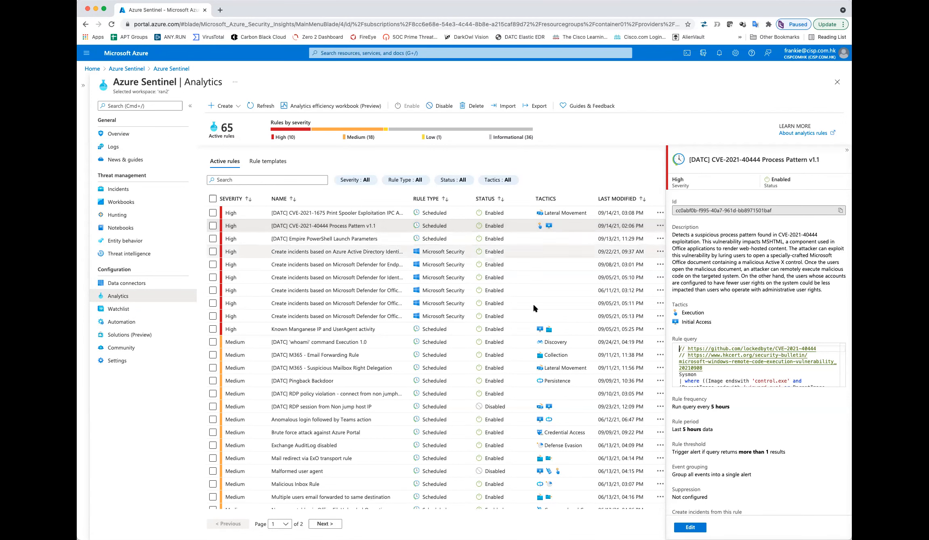
pyautogui.click(691, 526)
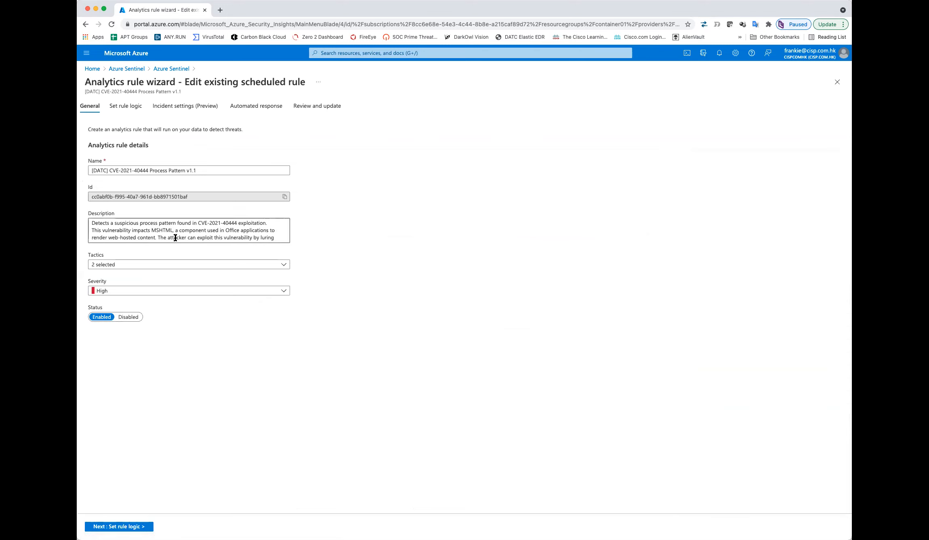
pyautogui.click(285, 266)
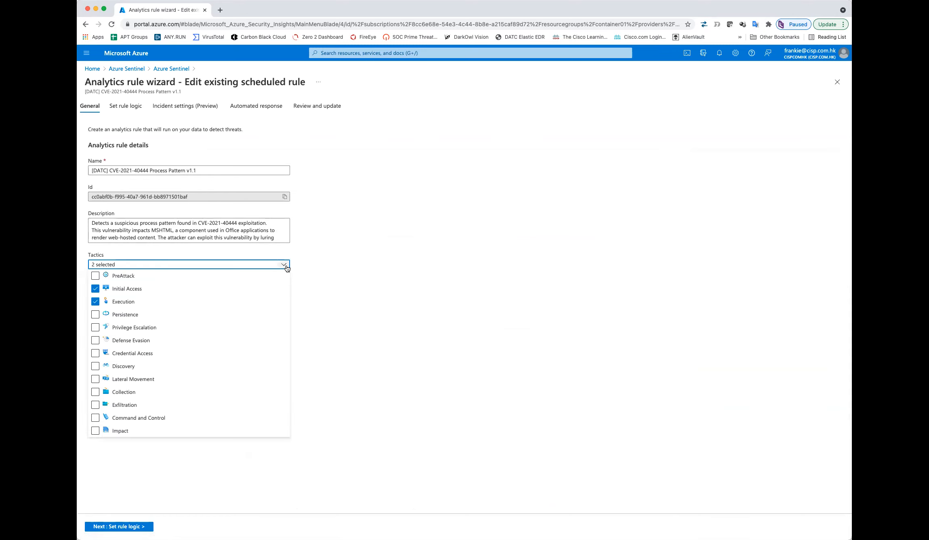
pyautogui.click(383, 261)
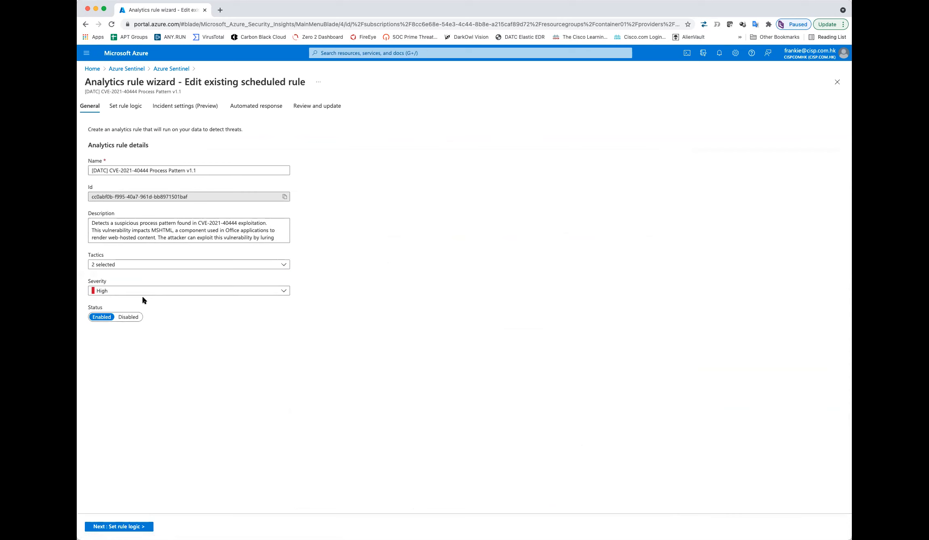
# Step: Review the rule logic of the CVE-2021-40444 Process Pattern rule, including its Sysmon query and entity mappings
pyautogui.click(127, 109)
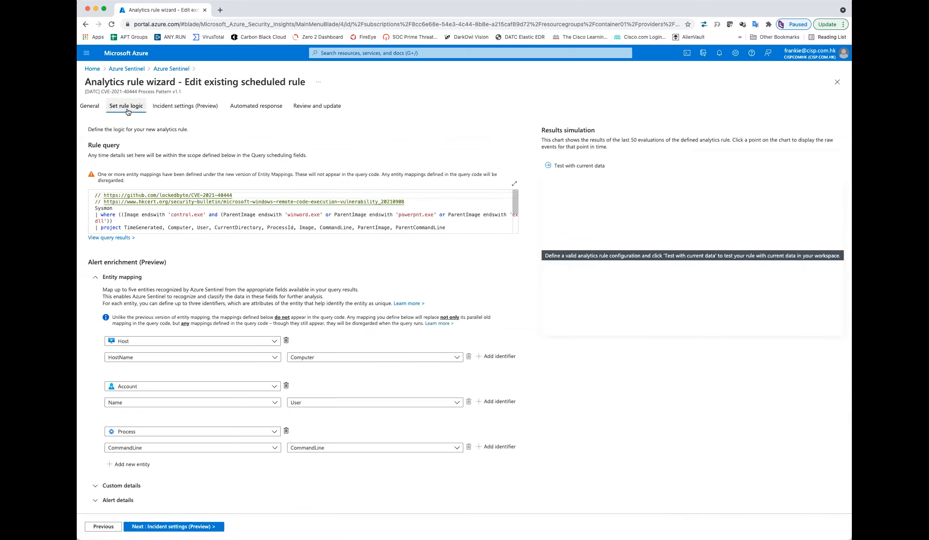
pyautogui.click(125, 214)
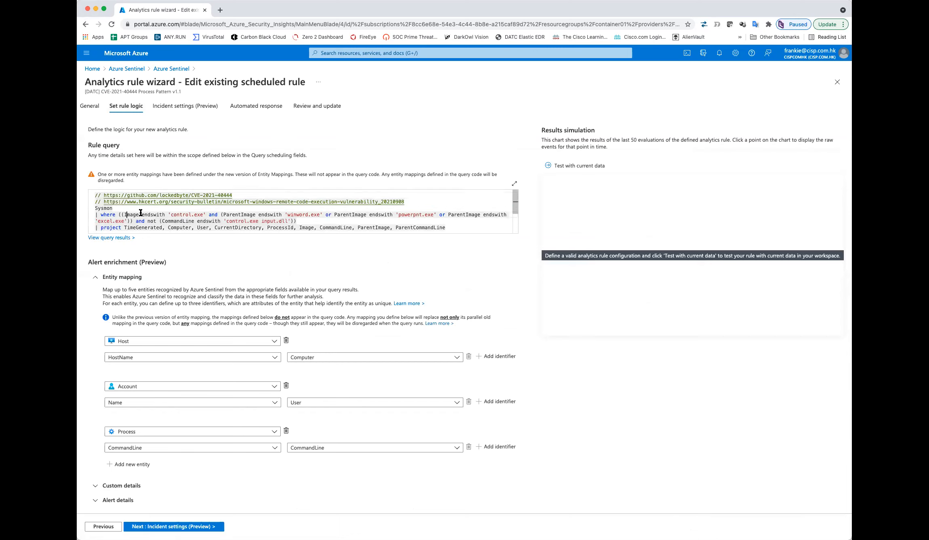
pyautogui.scroll(-1, 137, 212)
pyautogui.click(122, 194)
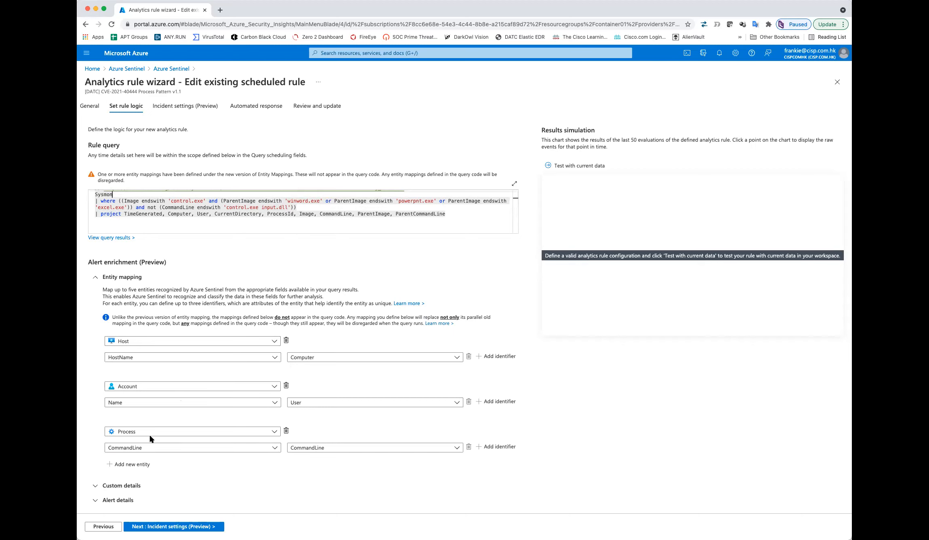
pyautogui.scroll(-5, 305, 472)
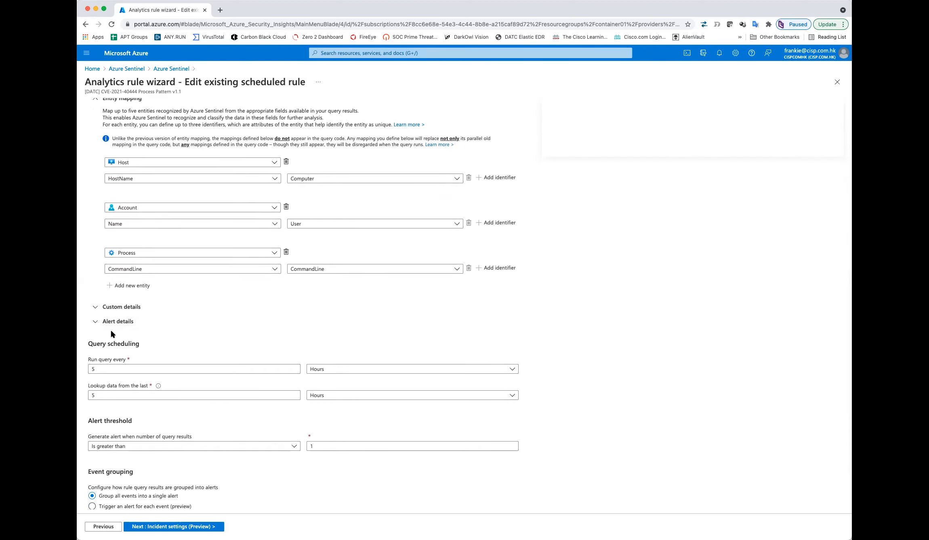
# Step: Re-enter 5 hours as the query's run interval and review the lookup period, alert threshold, event grouping and suppression settings
pyautogui.scroll(-1, 124, 406)
pyautogui.click(93, 324)
pyautogui.press('BackSpace')
pyautogui.write('5')
pyautogui.click(270, 339)
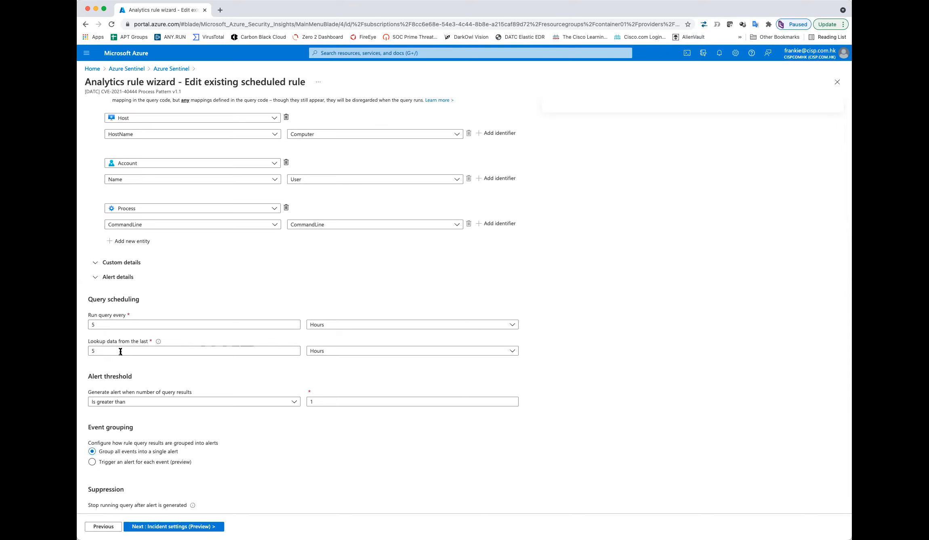
pyautogui.scroll(-1, 120, 352)
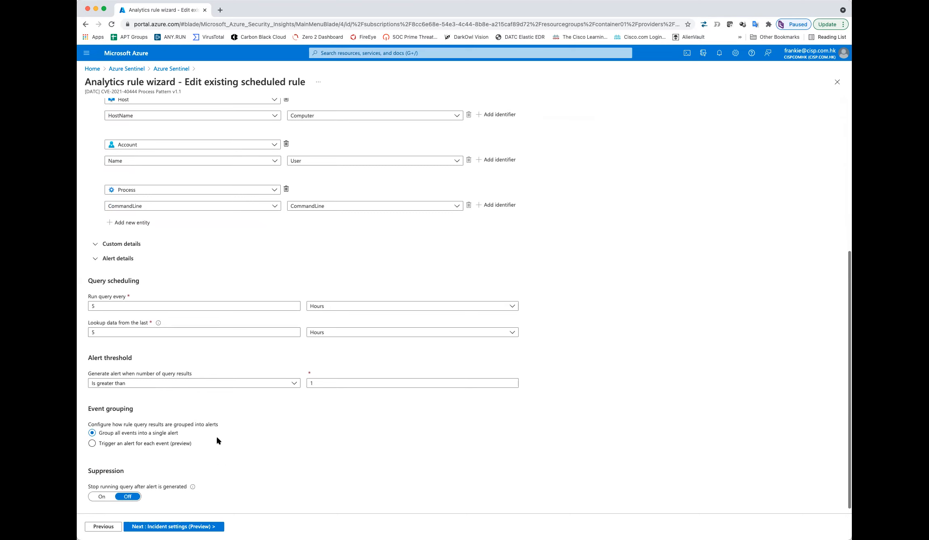
pyautogui.scroll(5, 226, 404)
pyautogui.scroll(3, 242, 343)
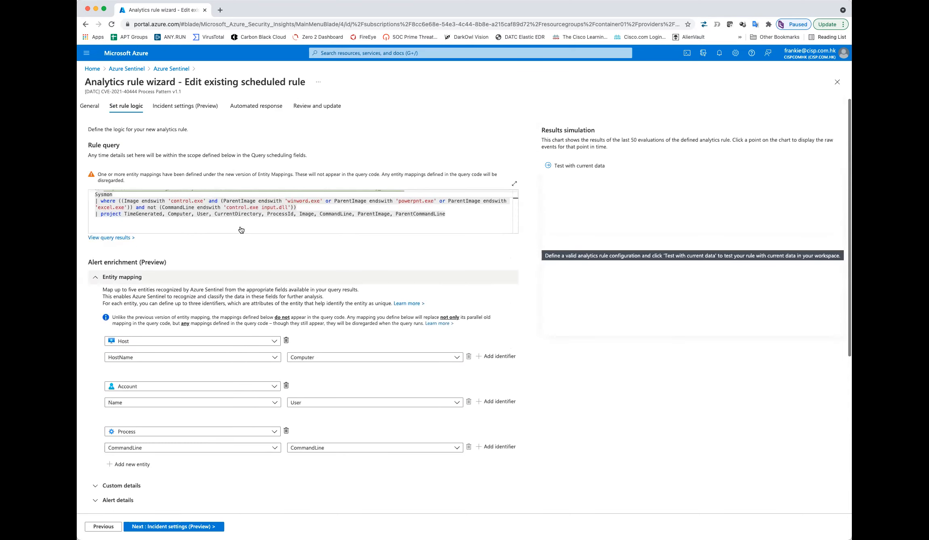
# Step: Review the rule's incident settings, automated response and final summary, and return to the analytics rule list without saving
pyautogui.click(199, 107)
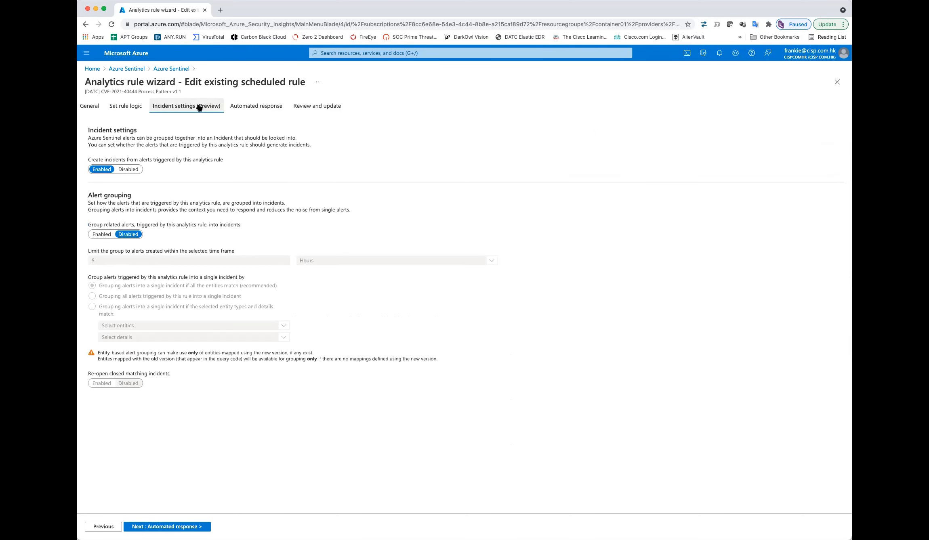
pyautogui.click(266, 106)
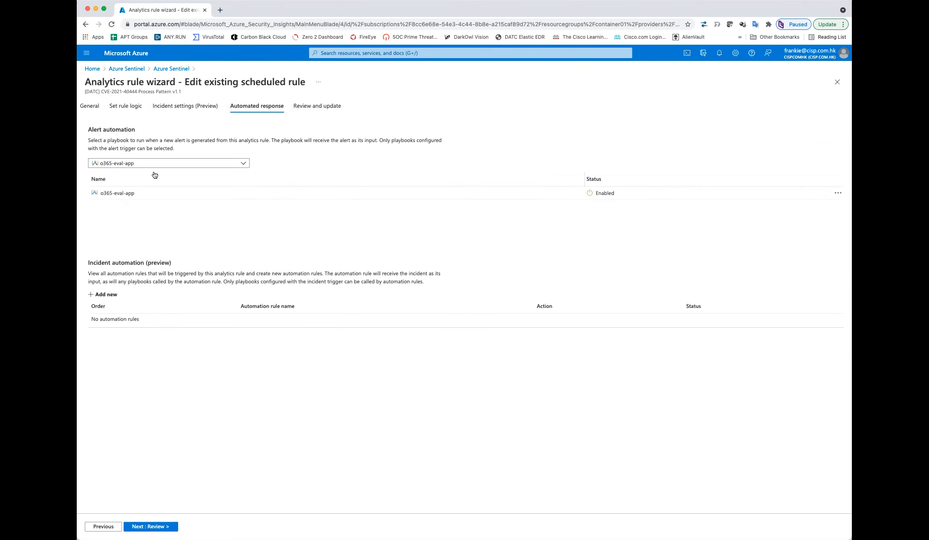
pyautogui.click(322, 105)
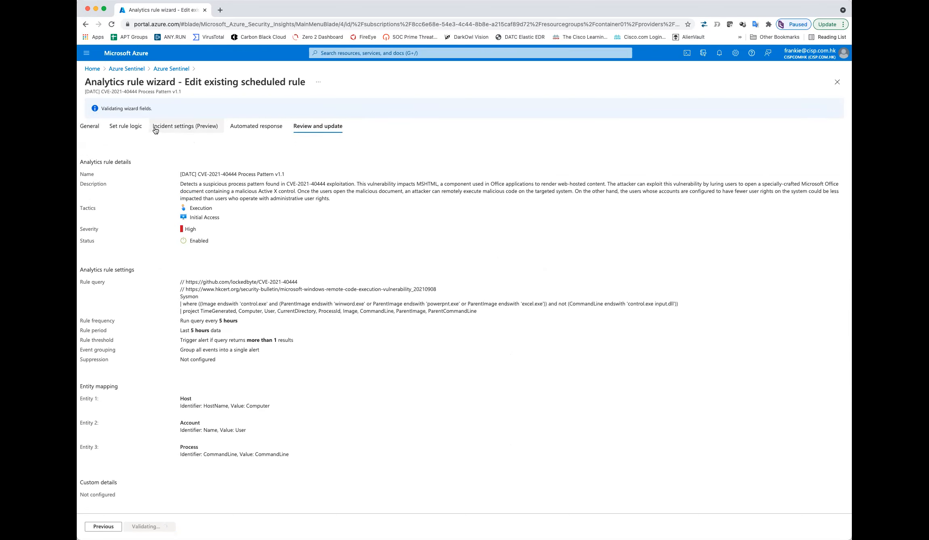
pyautogui.click(164, 69)
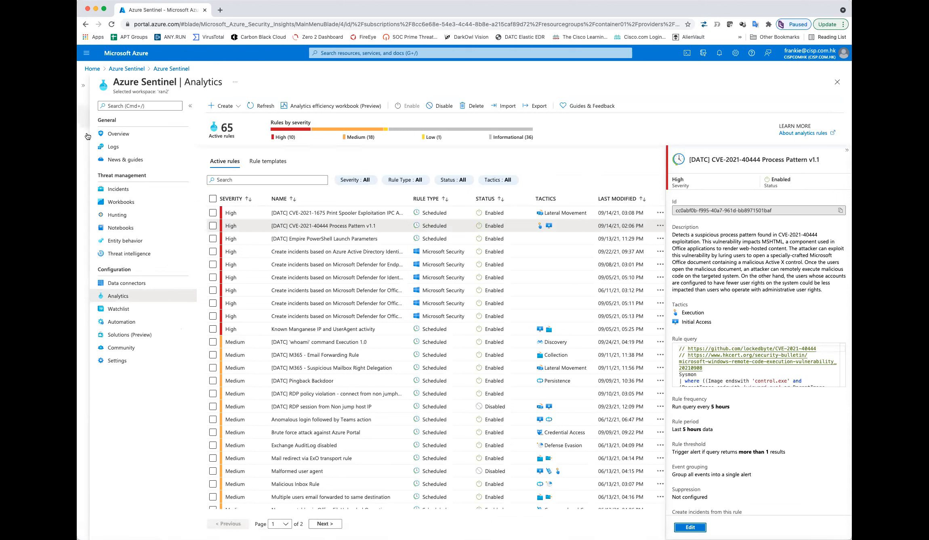
# Step: Open the workspace's incidents and sort the list by incident ID in ascending order
pyautogui.click(125, 190)
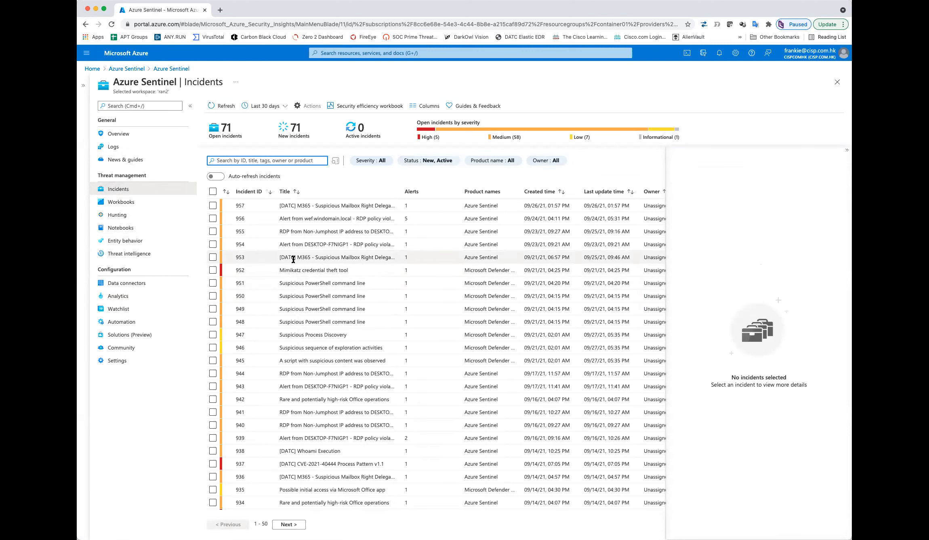
pyautogui.scroll(-3, 294, 259)
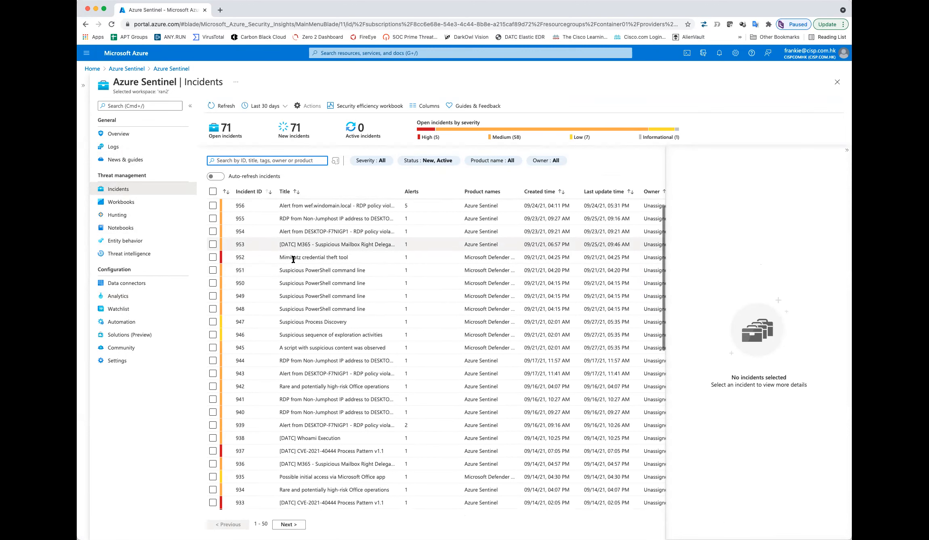
pyautogui.scroll(-2, 293, 259)
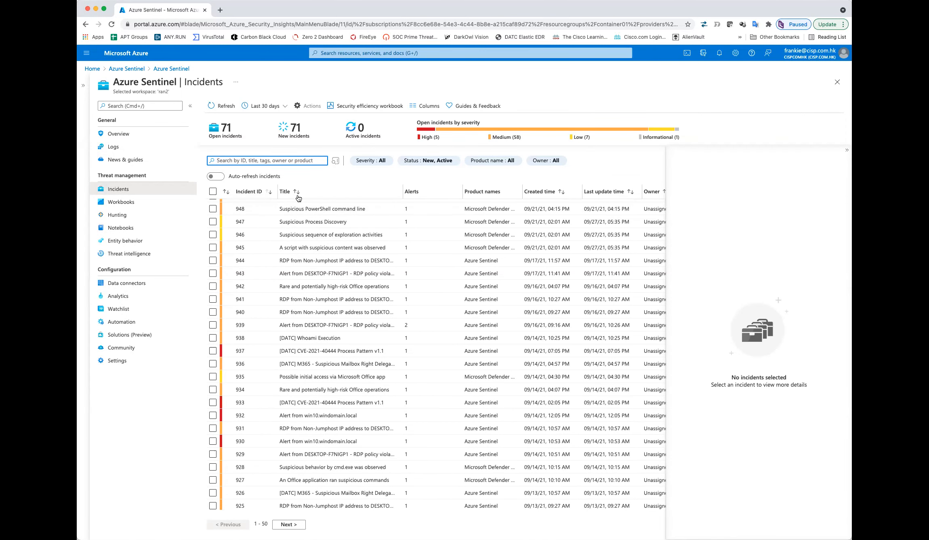
pyautogui.click(253, 195)
pyautogui.click(253, 195)
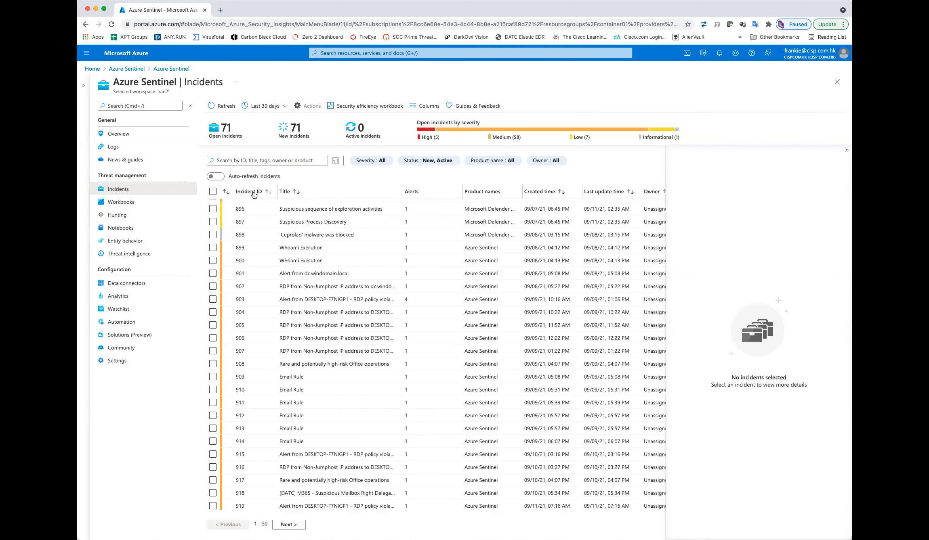
# Step: Open the full details of incident 933, [DATC] CVE-2021-40444 Process Pattern v1.1
pyautogui.scroll(3, 263, 248)
pyautogui.scroll(-10, 256, 218)
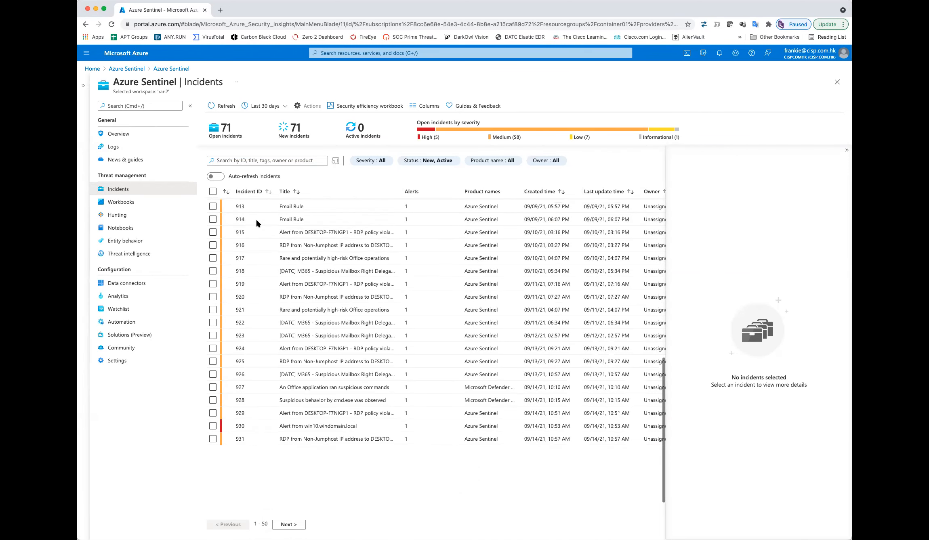
pyautogui.click(213, 464)
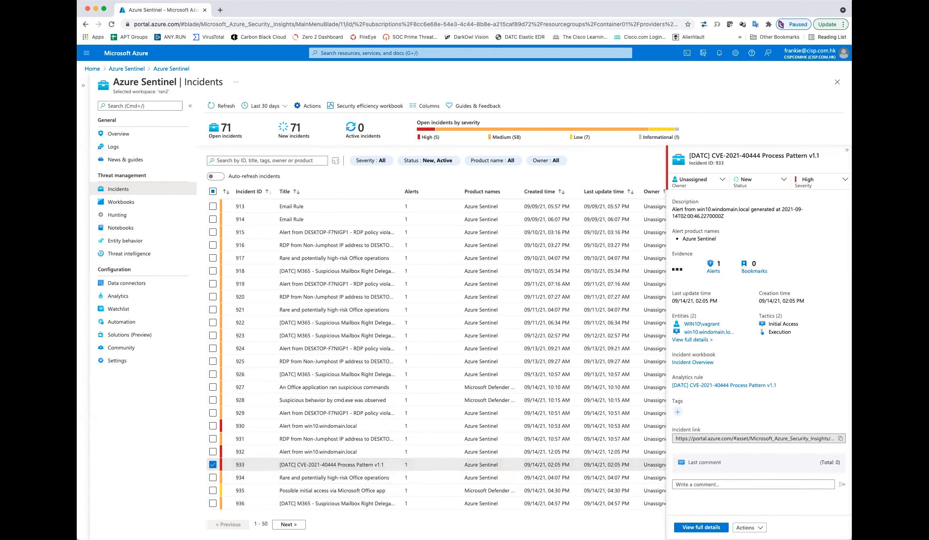
pyautogui.click(702, 526)
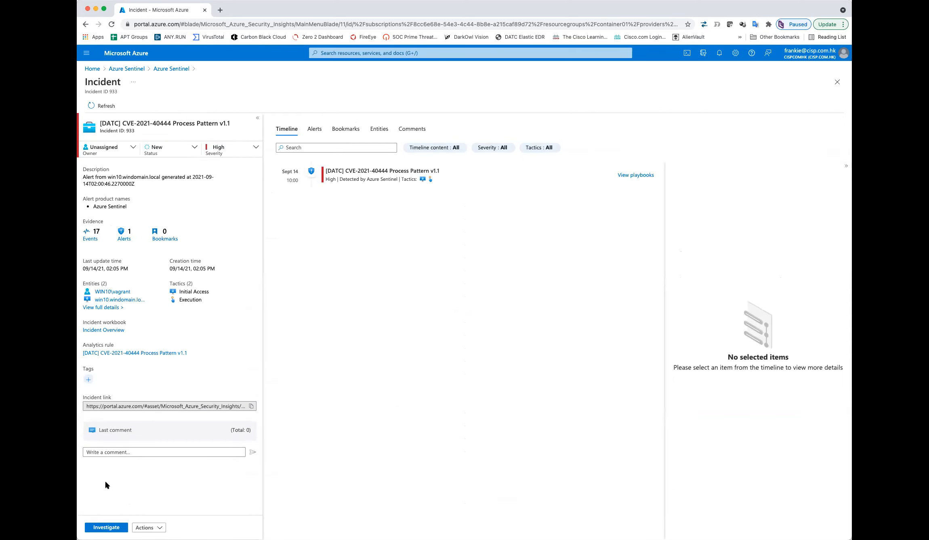
# Step: Open the incident's investigation graph, move the account entity and show its exploration options, and return to the incident details
pyautogui.click(116, 529)
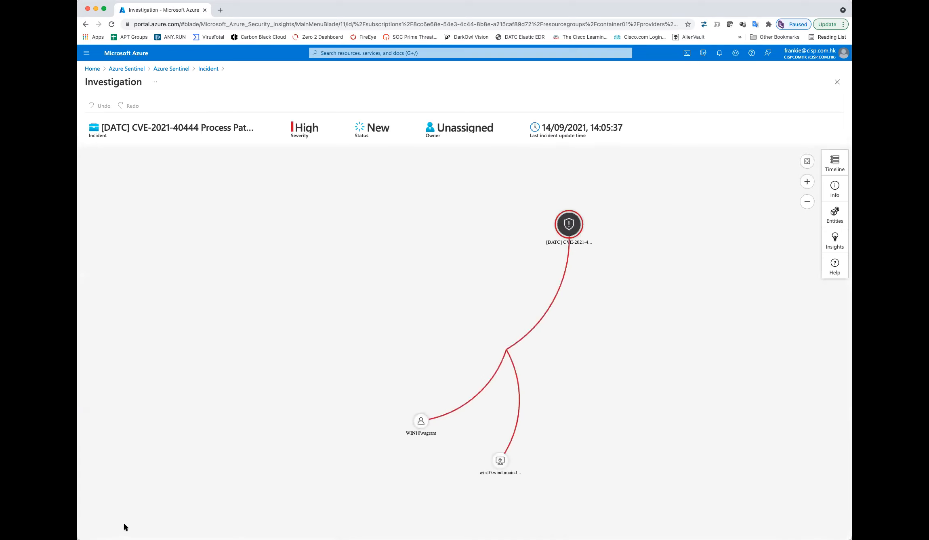
pyautogui.moveTo(412, 422); pyautogui.dragTo(329, 355)
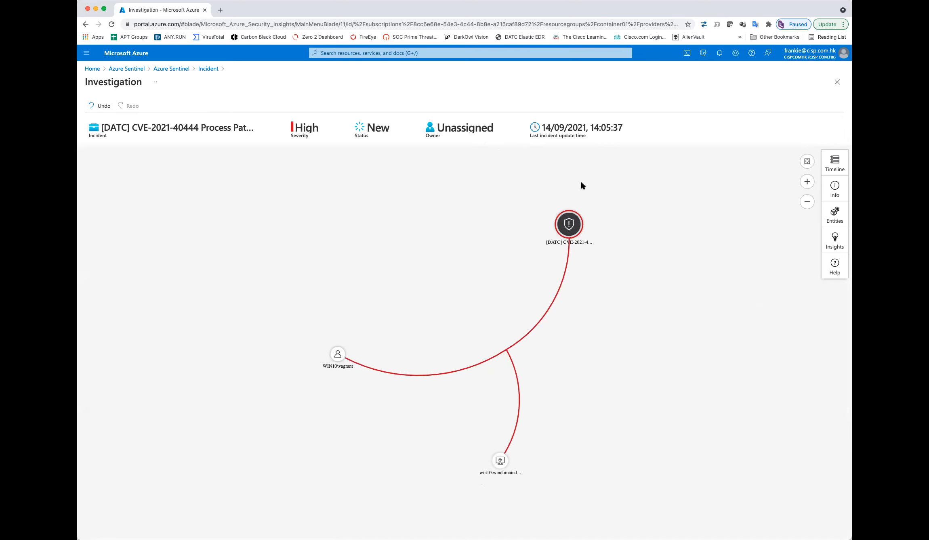
pyautogui.click(336, 359)
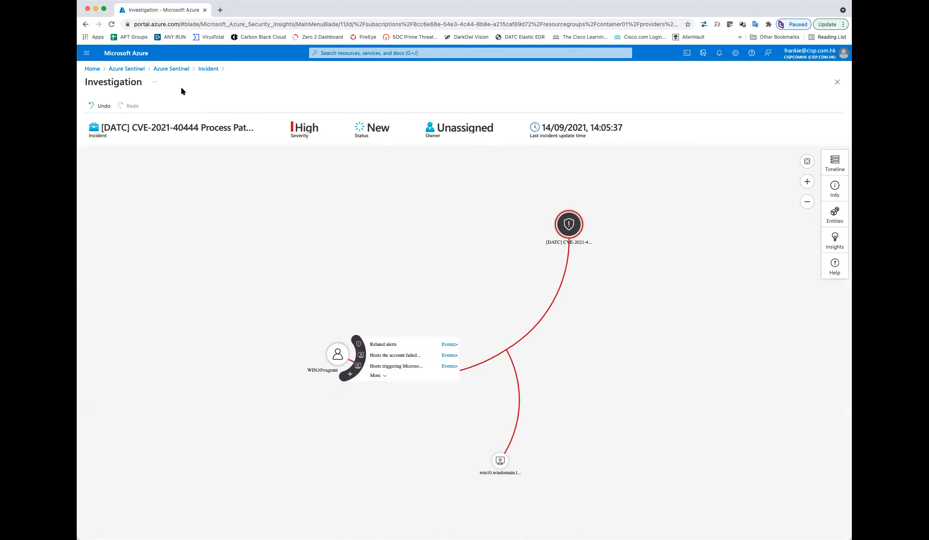
pyautogui.click(214, 69)
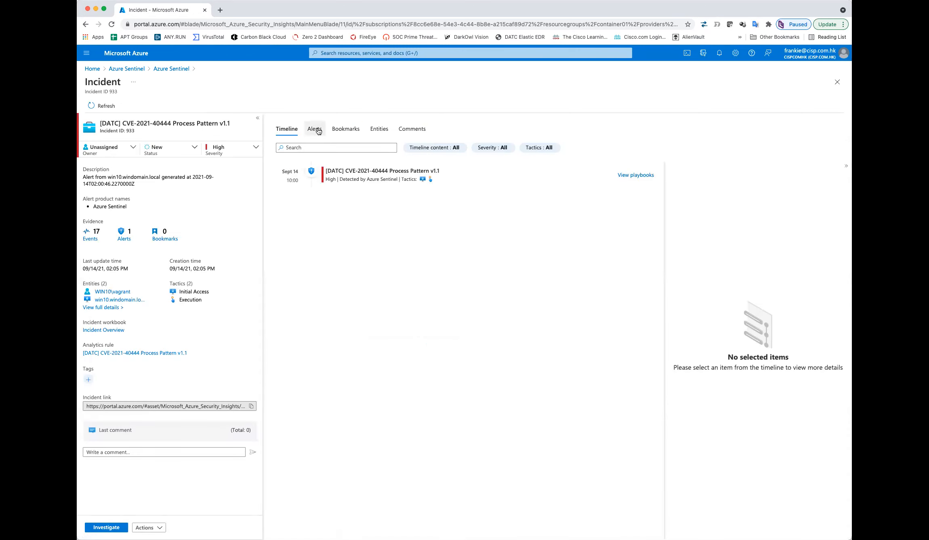
# Step: View the incident's alerts, bookmarks, entities and comments in turn
pyautogui.click(318, 130)
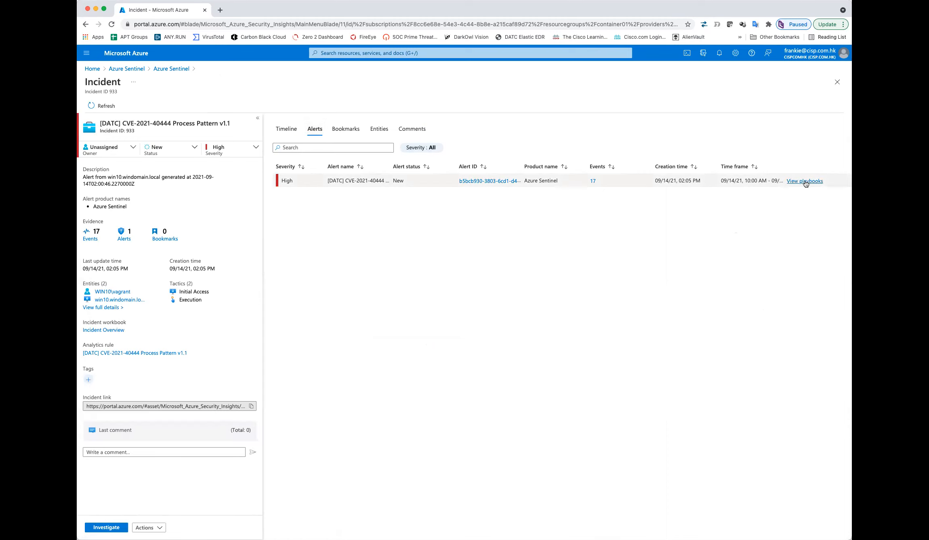
pyautogui.click(347, 130)
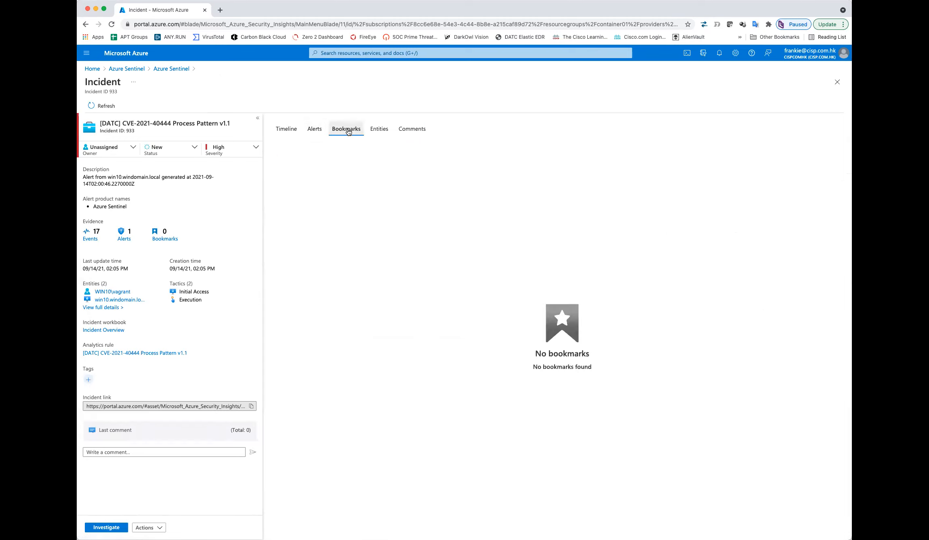
pyautogui.click(380, 134)
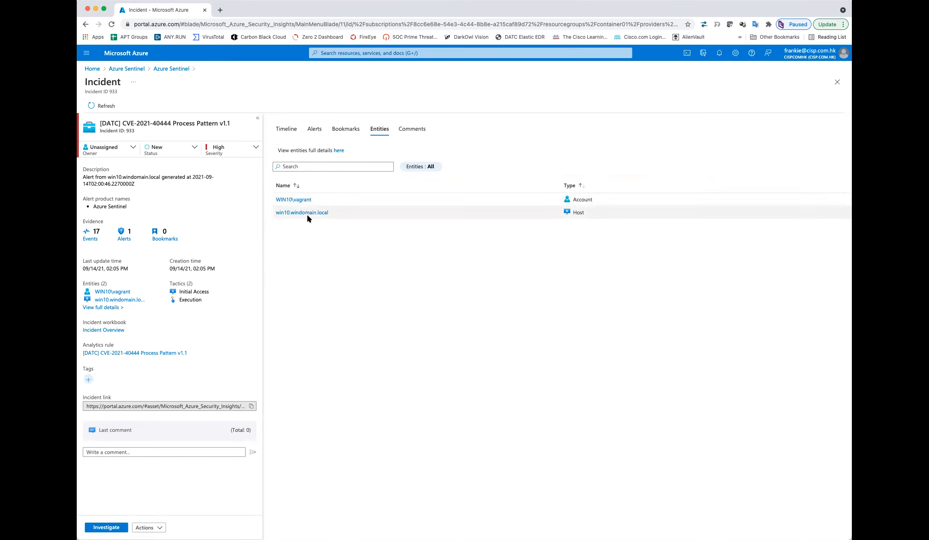
pyautogui.click(424, 133)
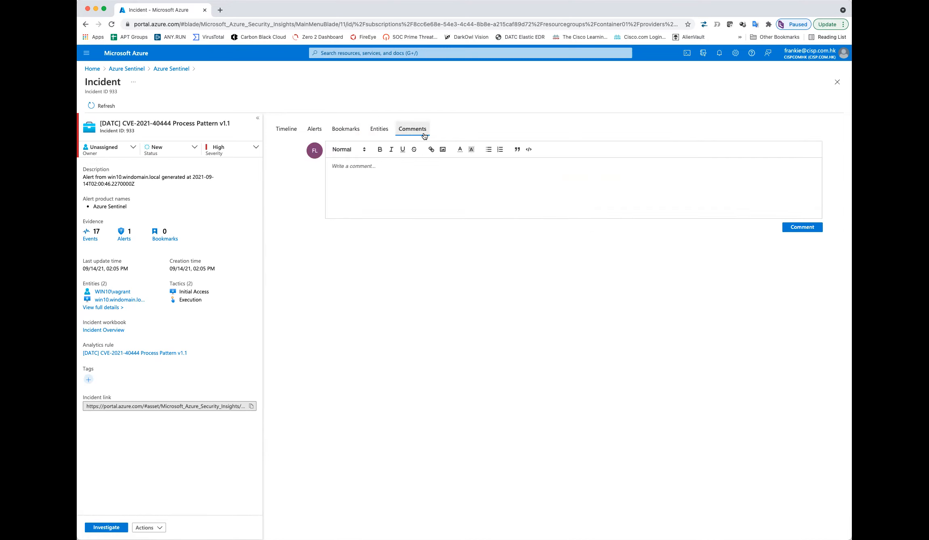
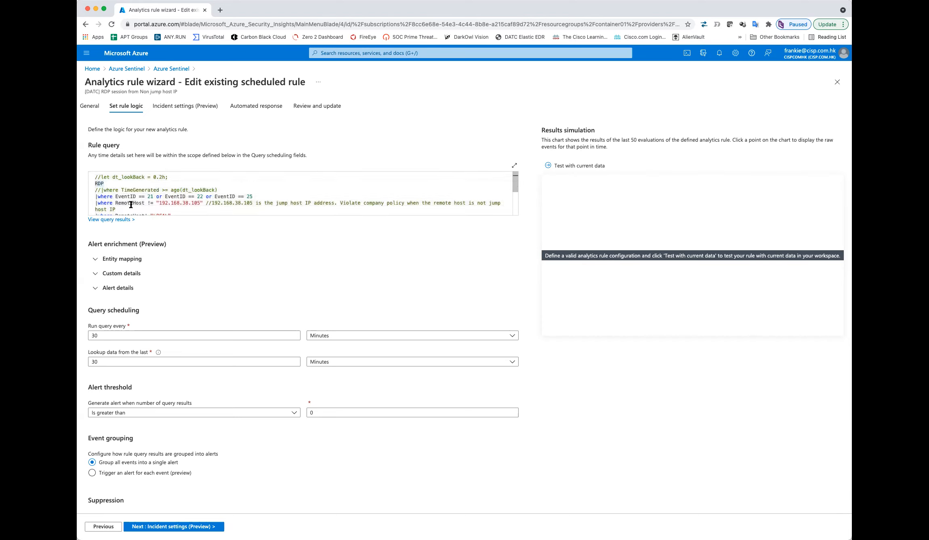
# Step: Review the query of the [DATC] RDP session from Non jump host IP rule and expand its entity mapping settings
pyautogui.scroll(-1, 161, 207)
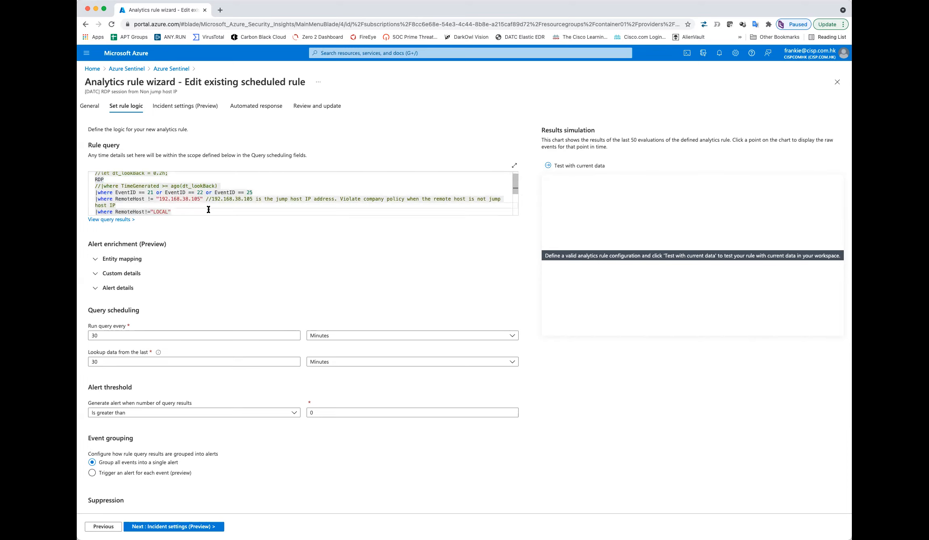
pyautogui.scroll(-2, 212, 299)
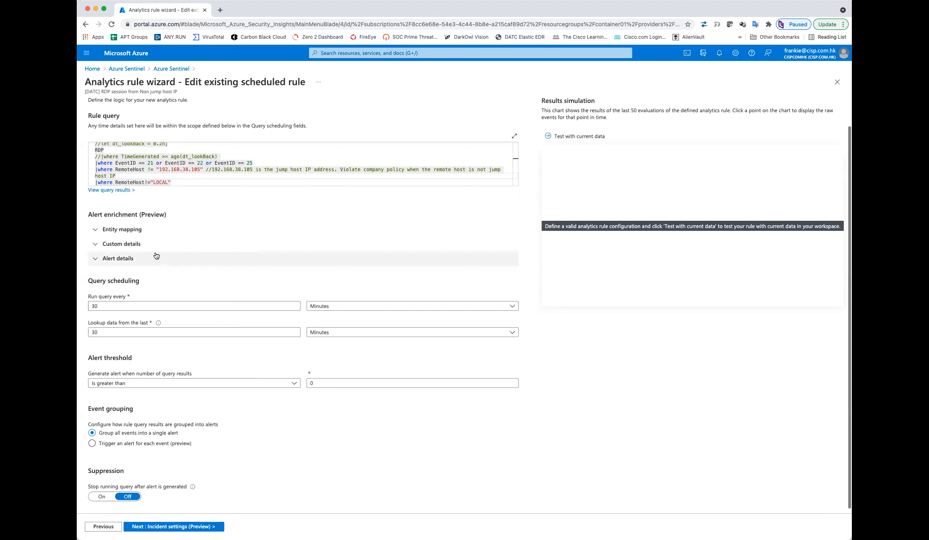
pyautogui.click(155, 230)
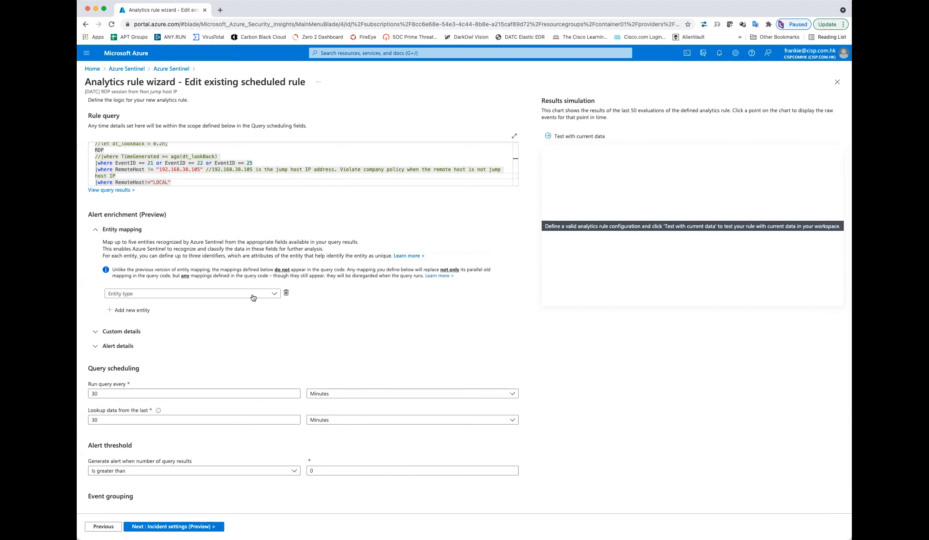
# Step: Try Account as the entity type in the rule's entity mapping and check the identifiers it offers
pyautogui.click(253, 297)
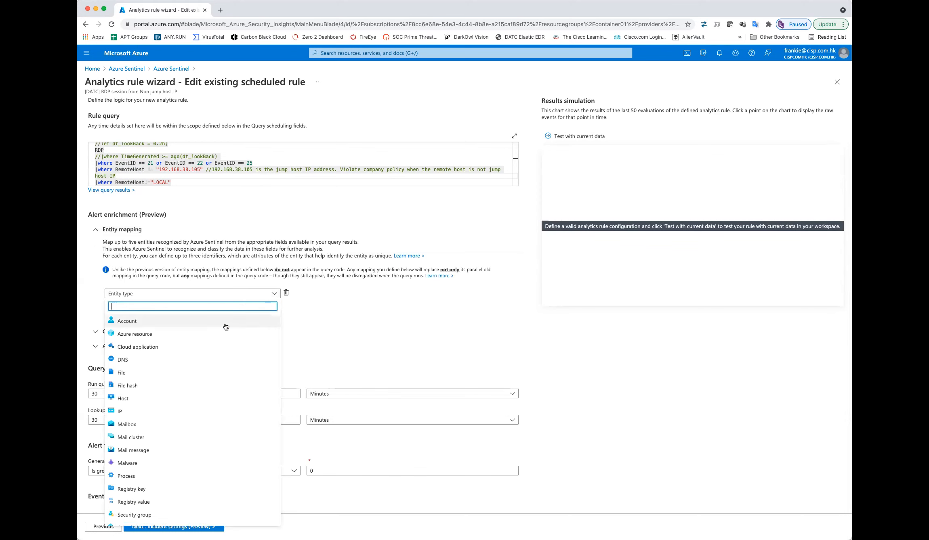
pyautogui.click(226, 325)
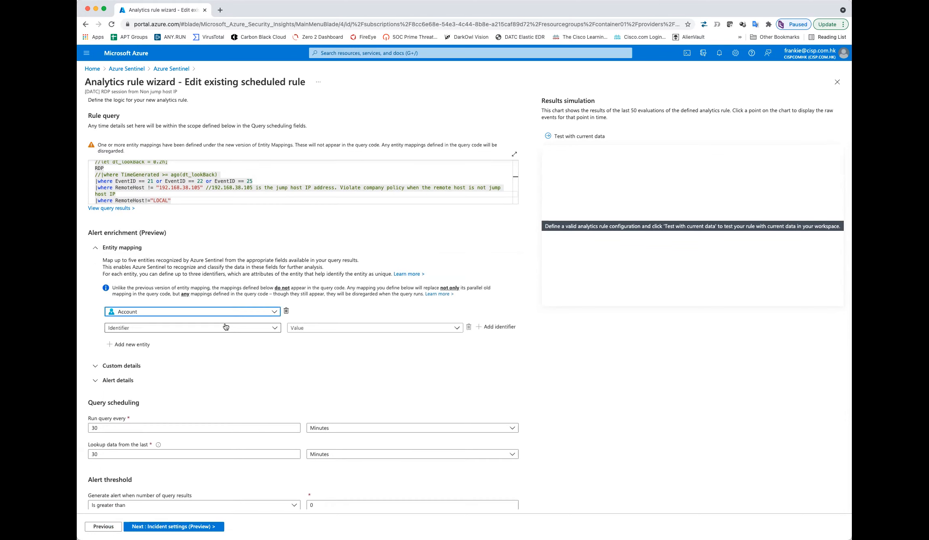
pyautogui.click(276, 328)
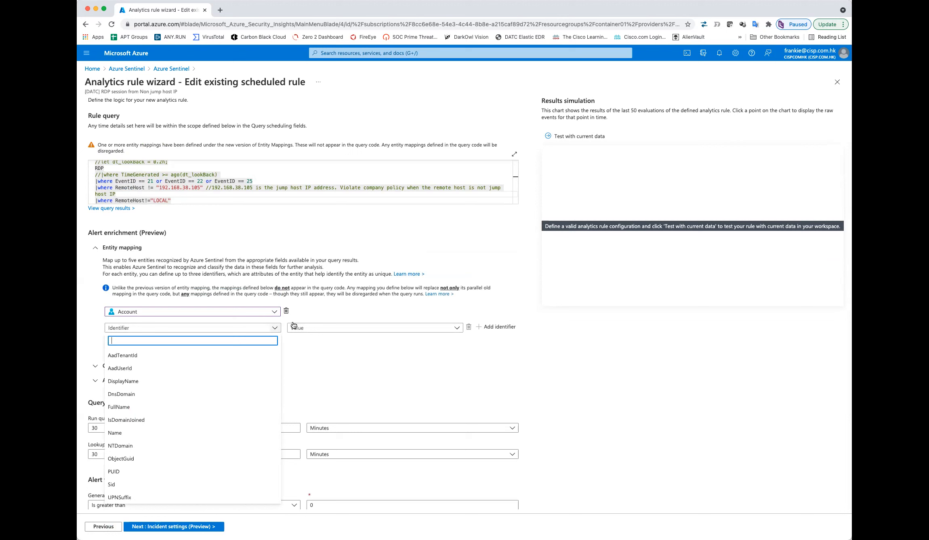
pyautogui.click(293, 326)
# Step: Map the rule's entity as type IP, with the Address identifier taken from the RemoteHost value
pyautogui.click(275, 313)
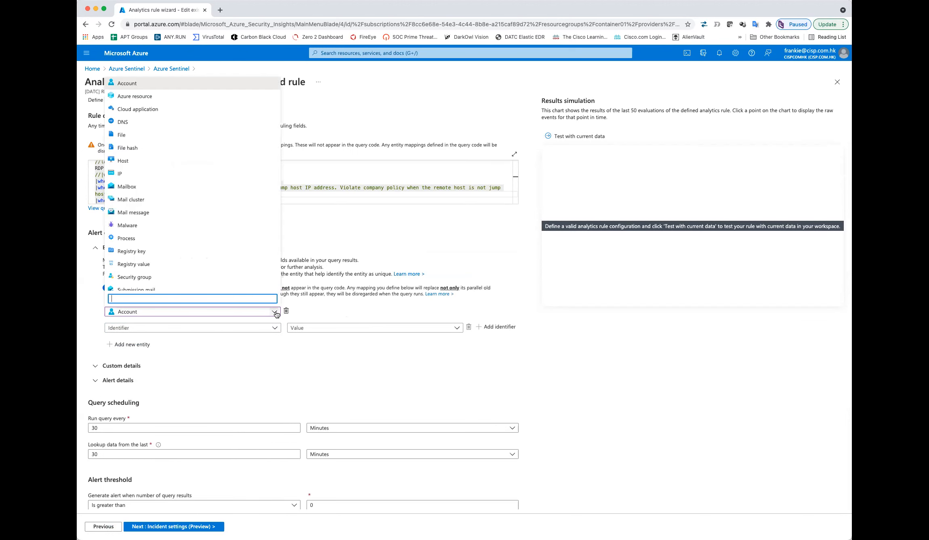
pyautogui.click(154, 175)
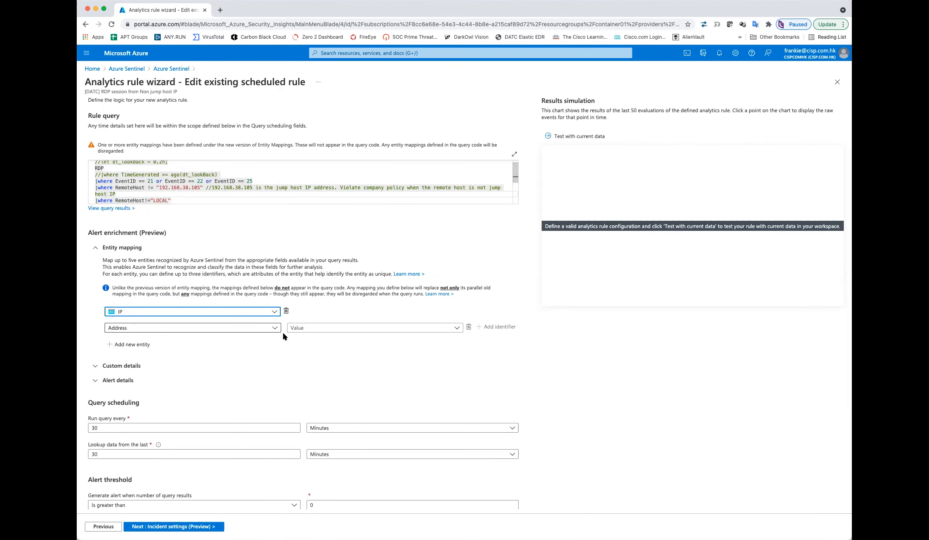
pyautogui.click(275, 328)
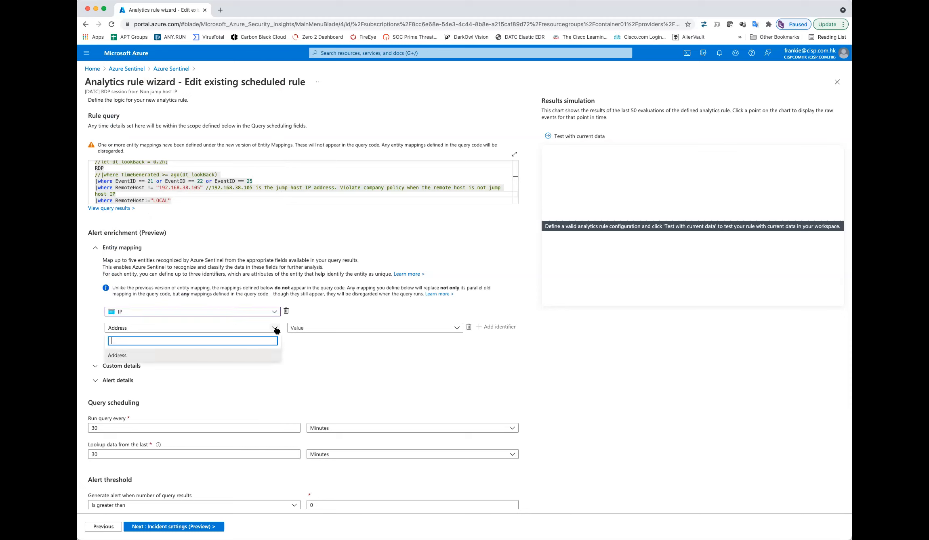
pyautogui.click(234, 357)
pyautogui.click(457, 328)
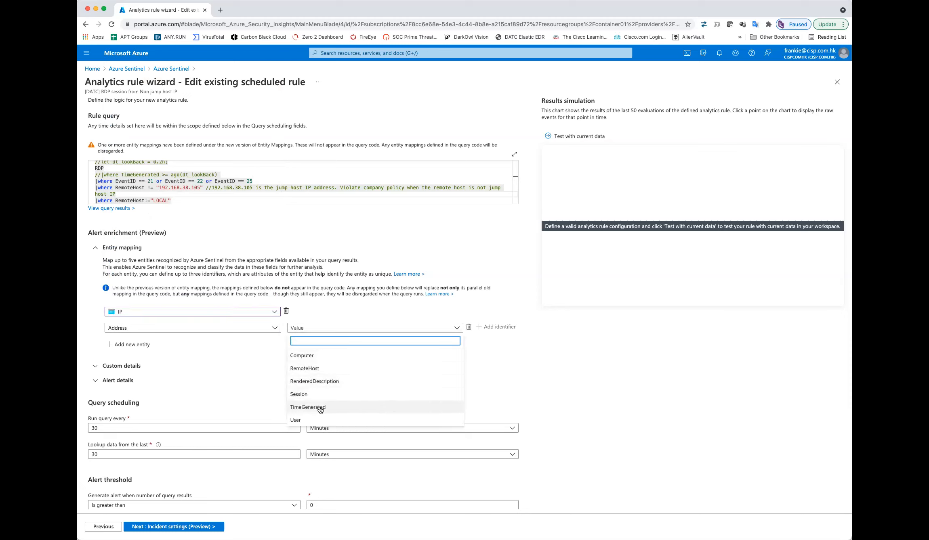
pyautogui.click(347, 372)
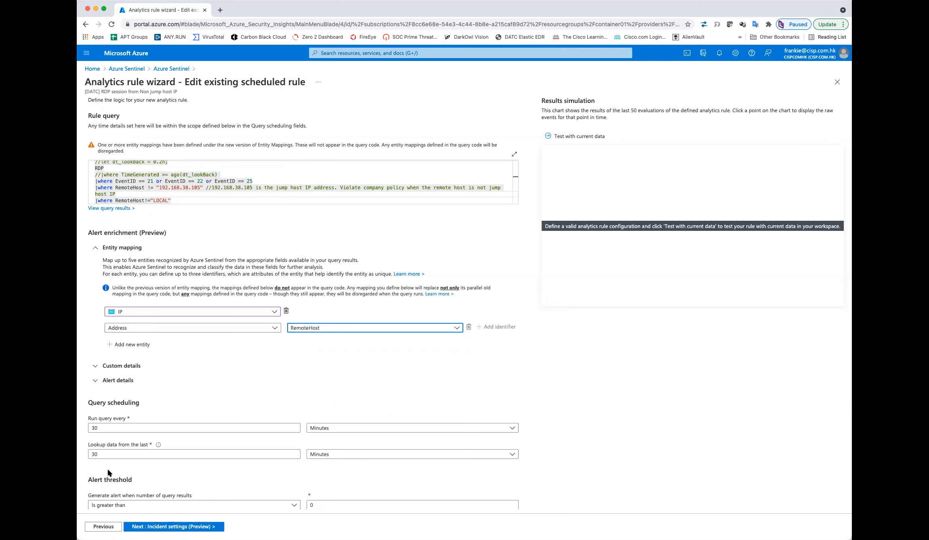
# Step: Select the o365-eval-app playbook for alert automation in the rule's automated response
pyautogui.scroll(-3, 108, 473)
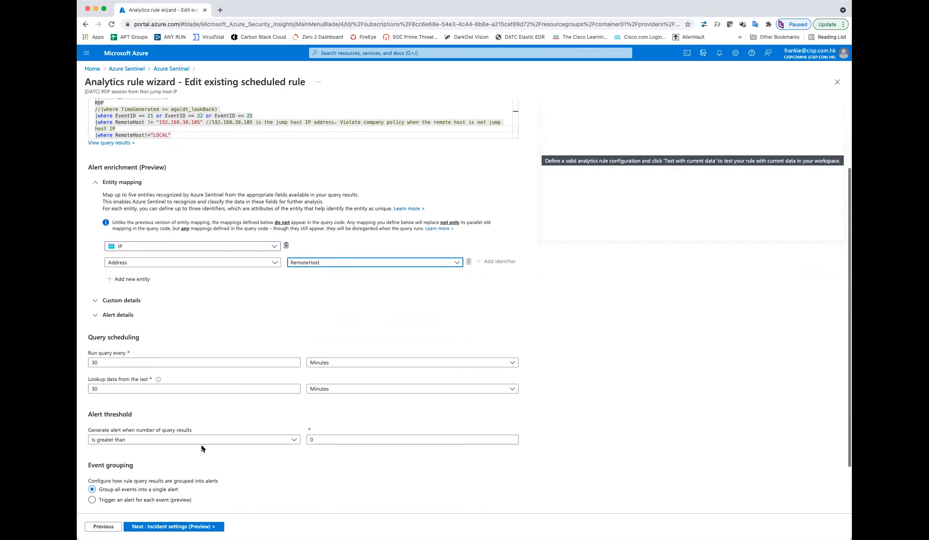
pyautogui.scroll(3, 186, 216)
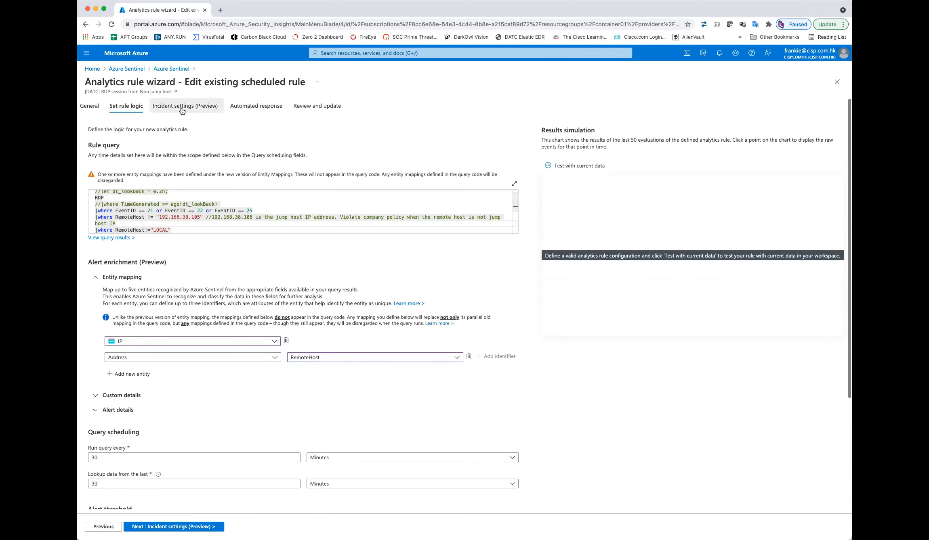
pyautogui.click(182, 107)
pyautogui.click(266, 109)
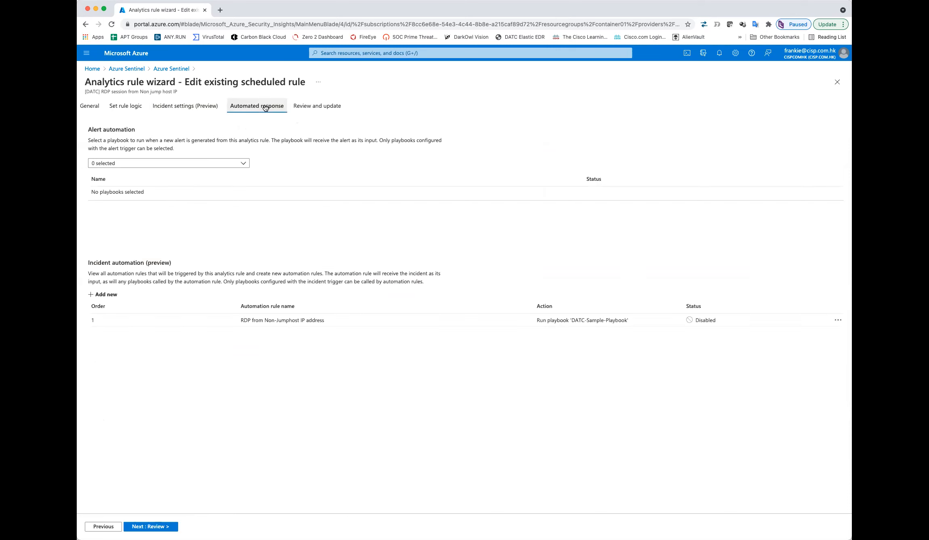
pyautogui.click(166, 163)
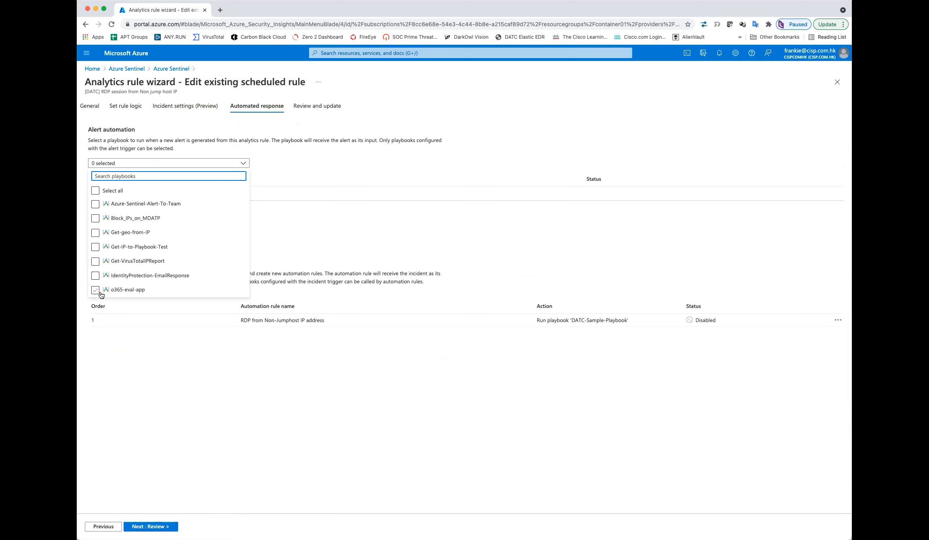
pyautogui.click(96, 291)
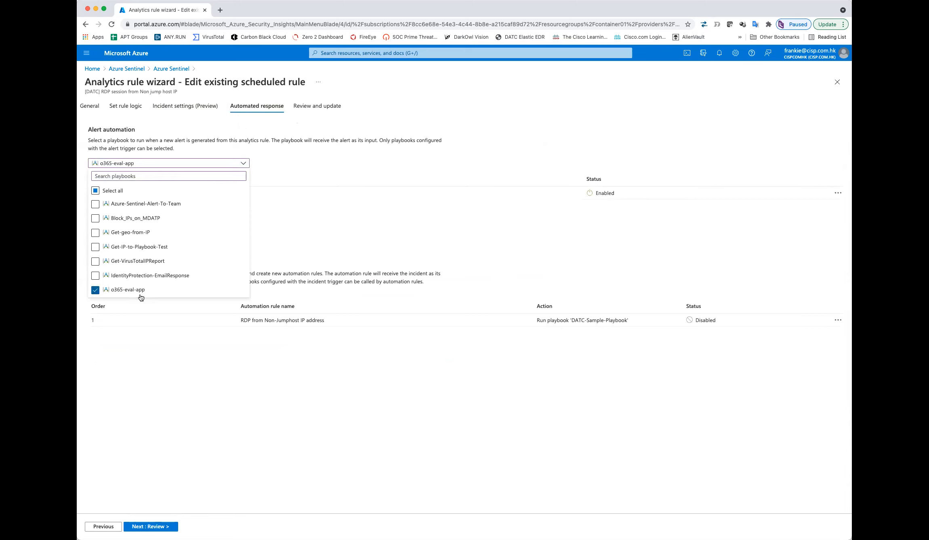
pyautogui.click(337, 199)
# Step: Review the full configuration of the RDP session from Non jump host IP rule and save it
pyautogui.click(327, 108)
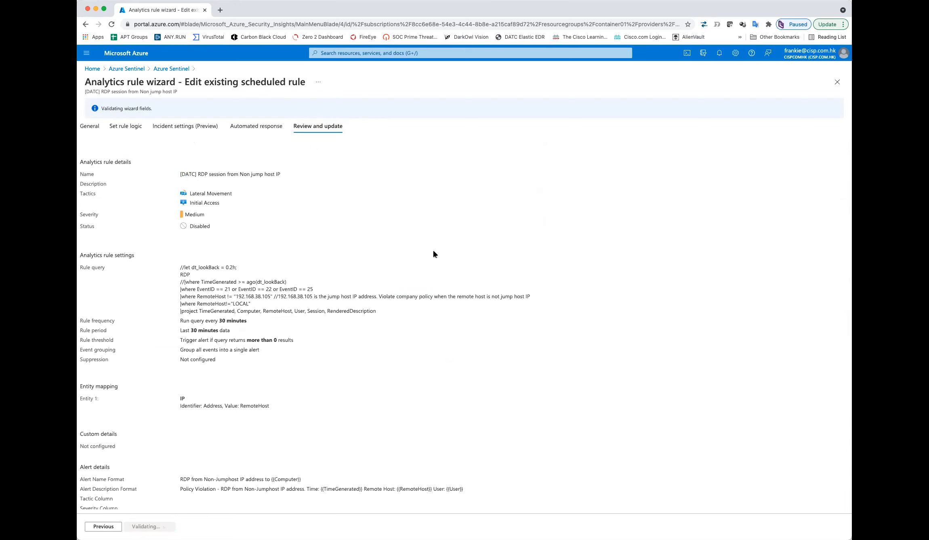
pyautogui.scroll(-3, 394, 269)
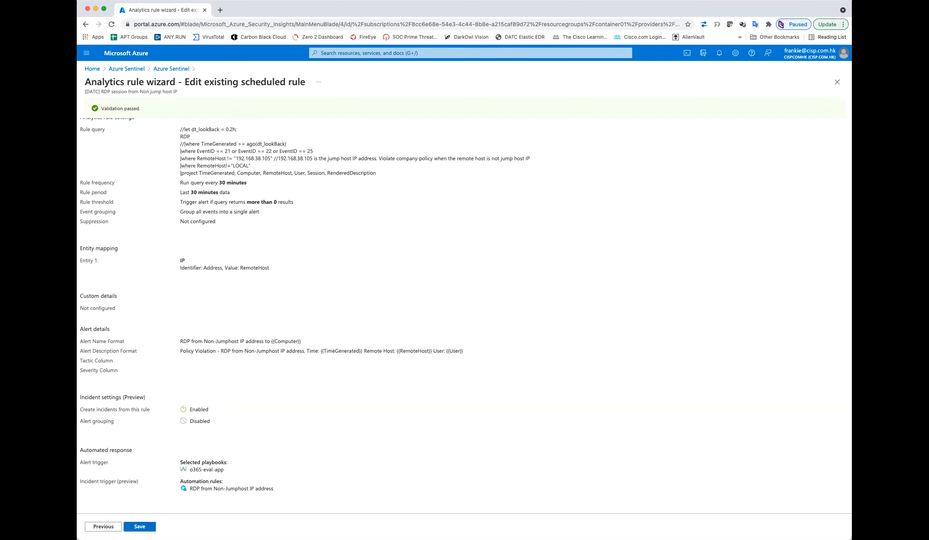
pyautogui.click(139, 526)
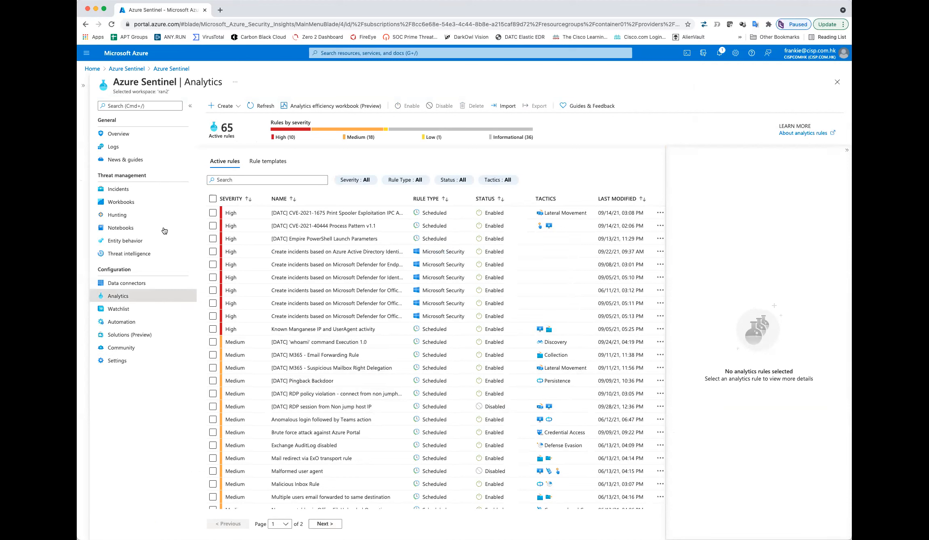
# Step: Find incident 944, RDP from Non-Jumphost IP address, in the incident list and open its full details
pyautogui.click(139, 193)
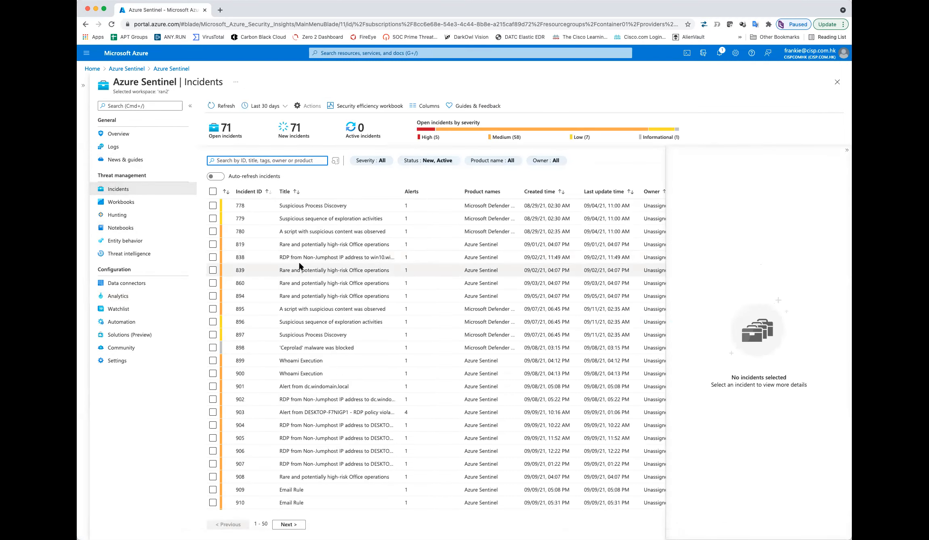
pyautogui.scroll(-10, 272, 366)
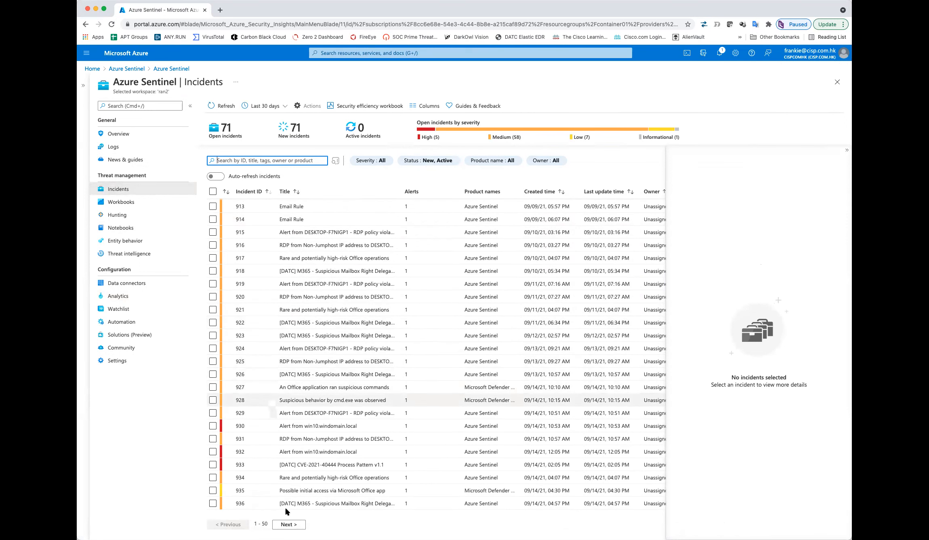
pyautogui.click(296, 524)
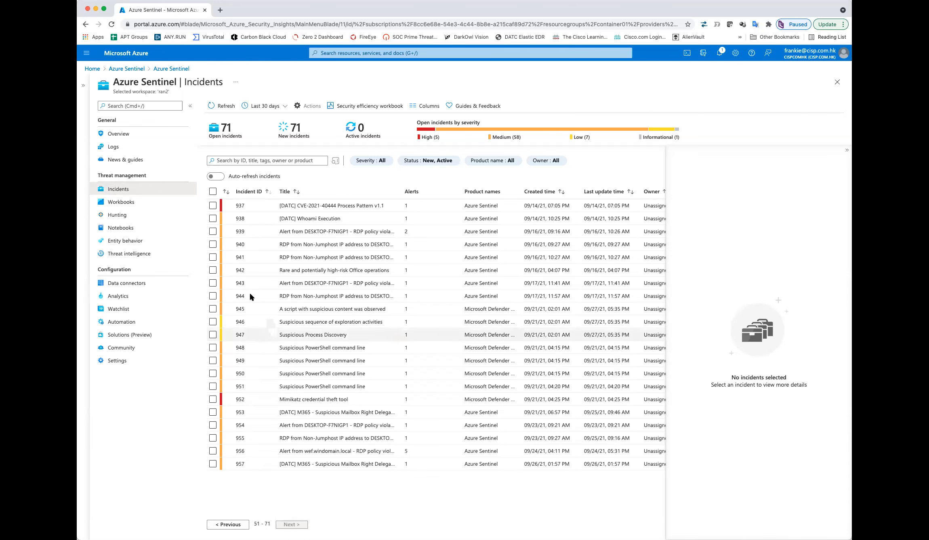
pyautogui.click(212, 296)
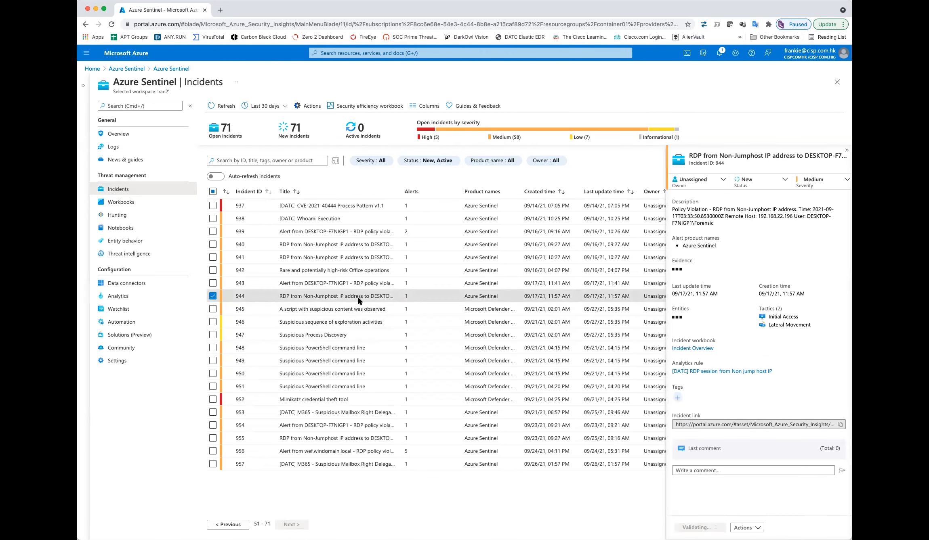
pyautogui.click(705, 526)
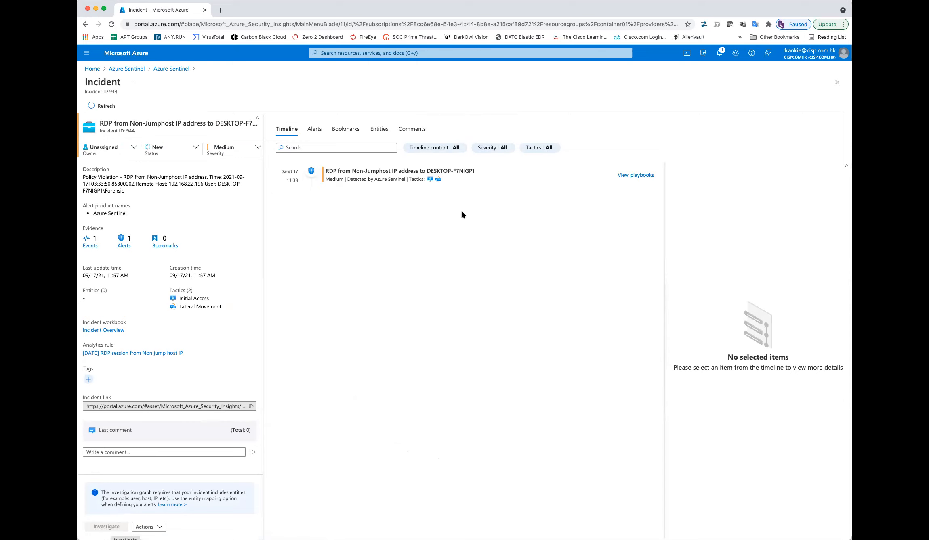
# Step: Check the incident's entities and comments, and leave the incident
pyautogui.click(380, 129)
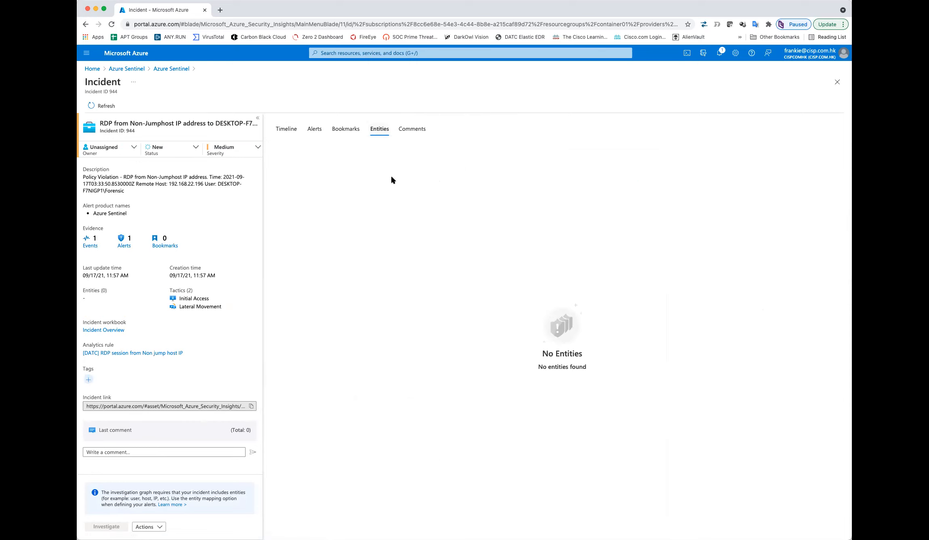
pyautogui.click(412, 129)
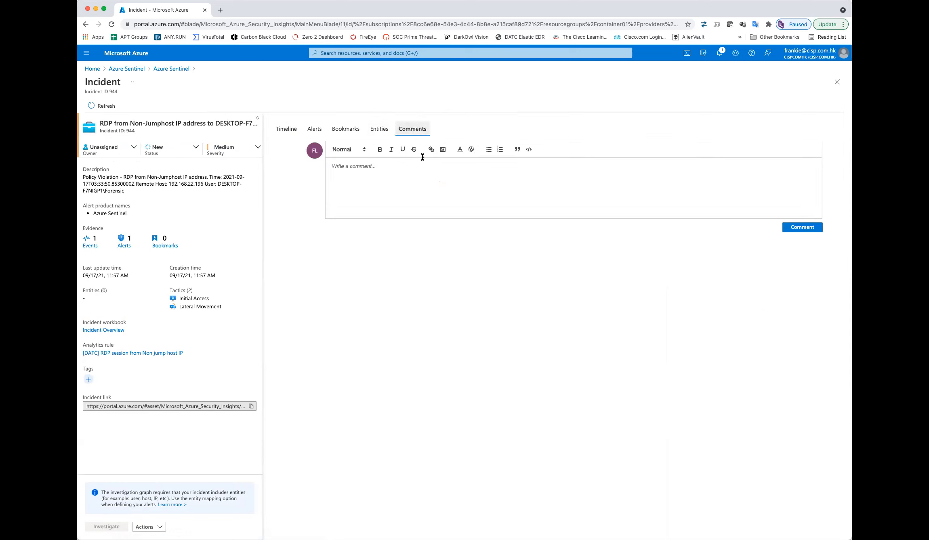
pyautogui.click(127, 69)
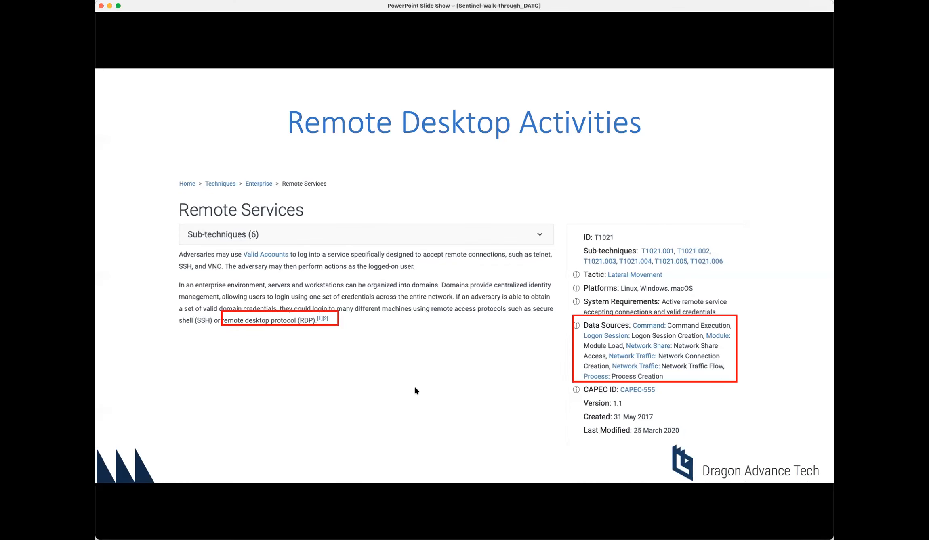
pyautogui.click(415, 388)
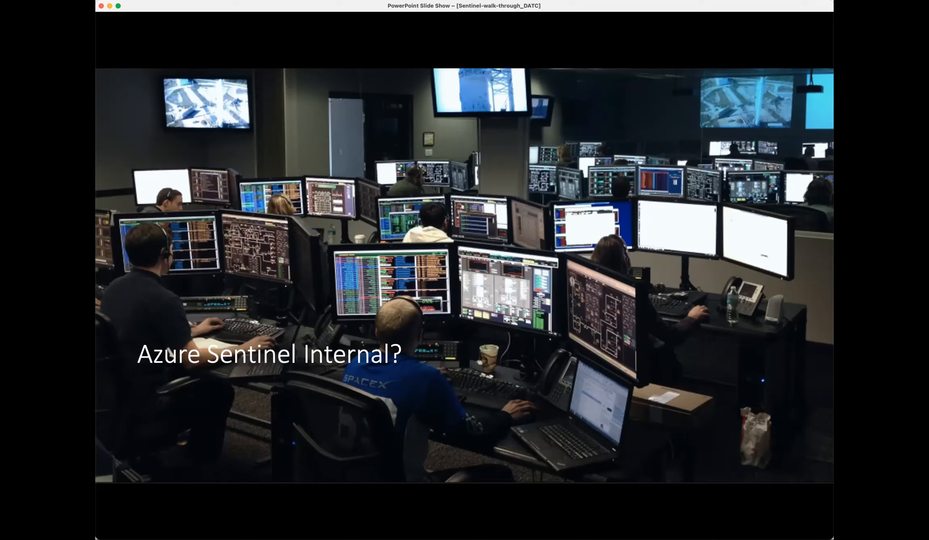
pyautogui.press('Right')
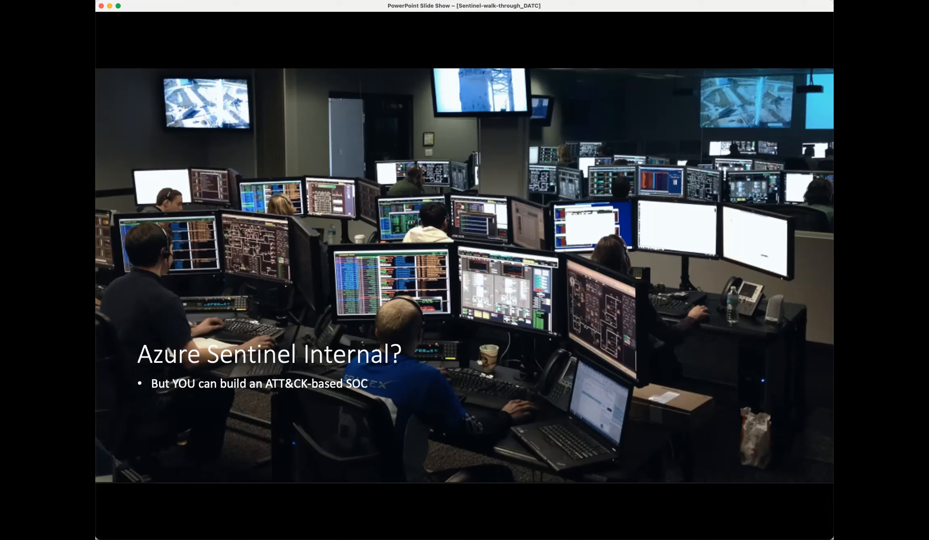
pyautogui.press('Right')
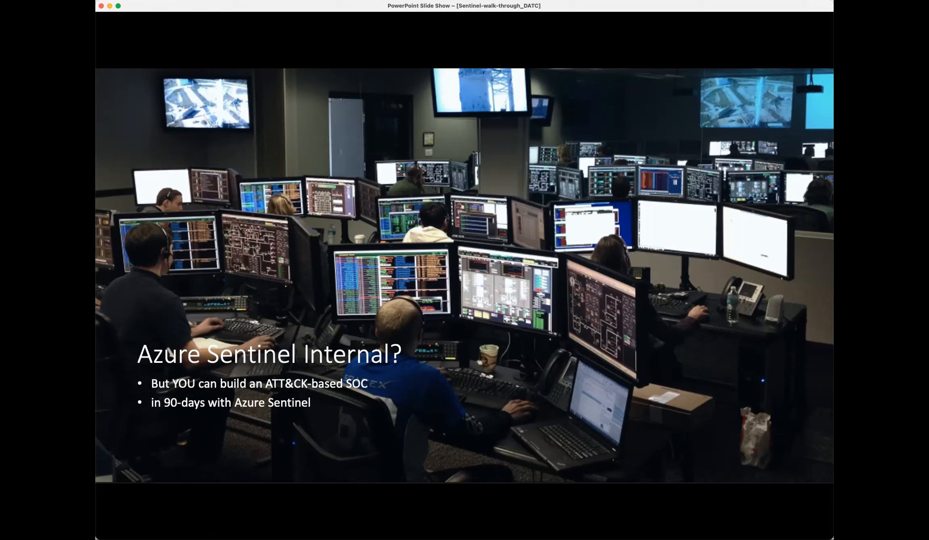
pyautogui.press('Right')
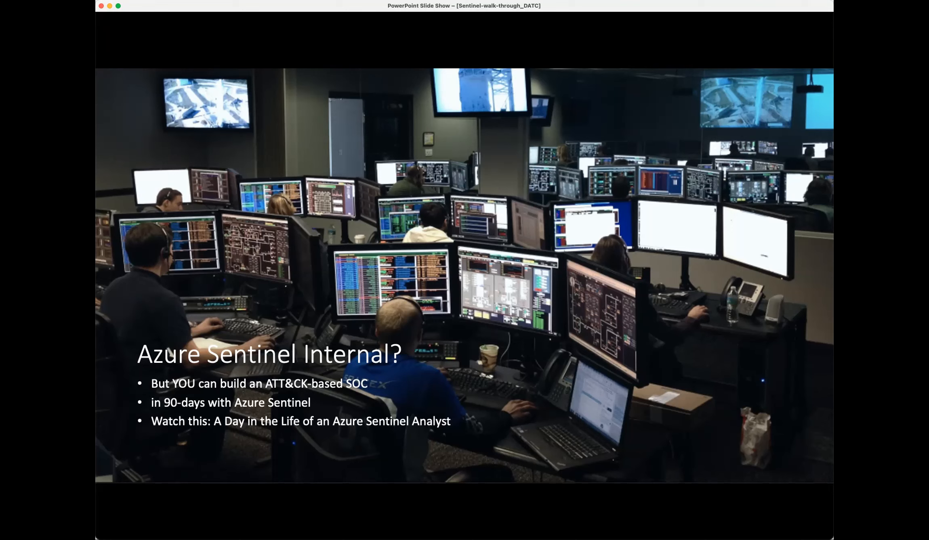
pyautogui.press('Right')
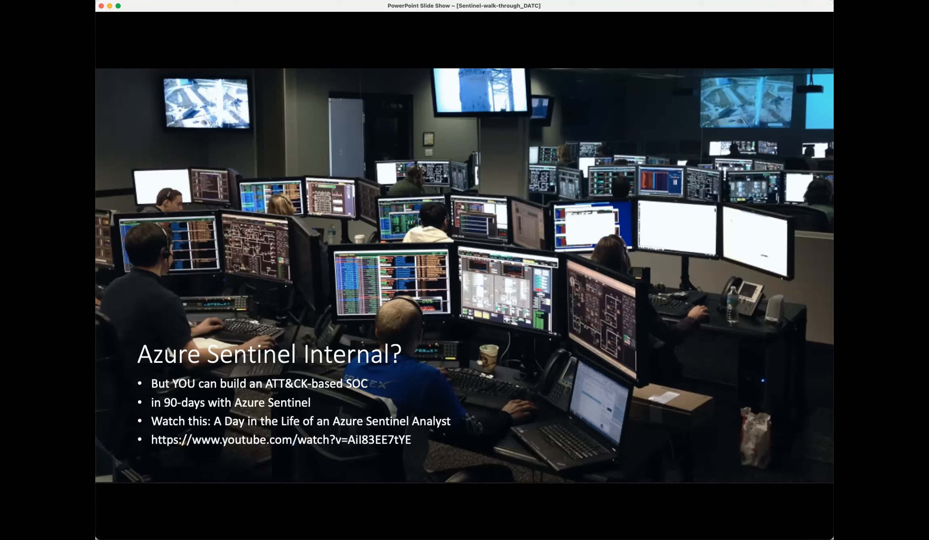